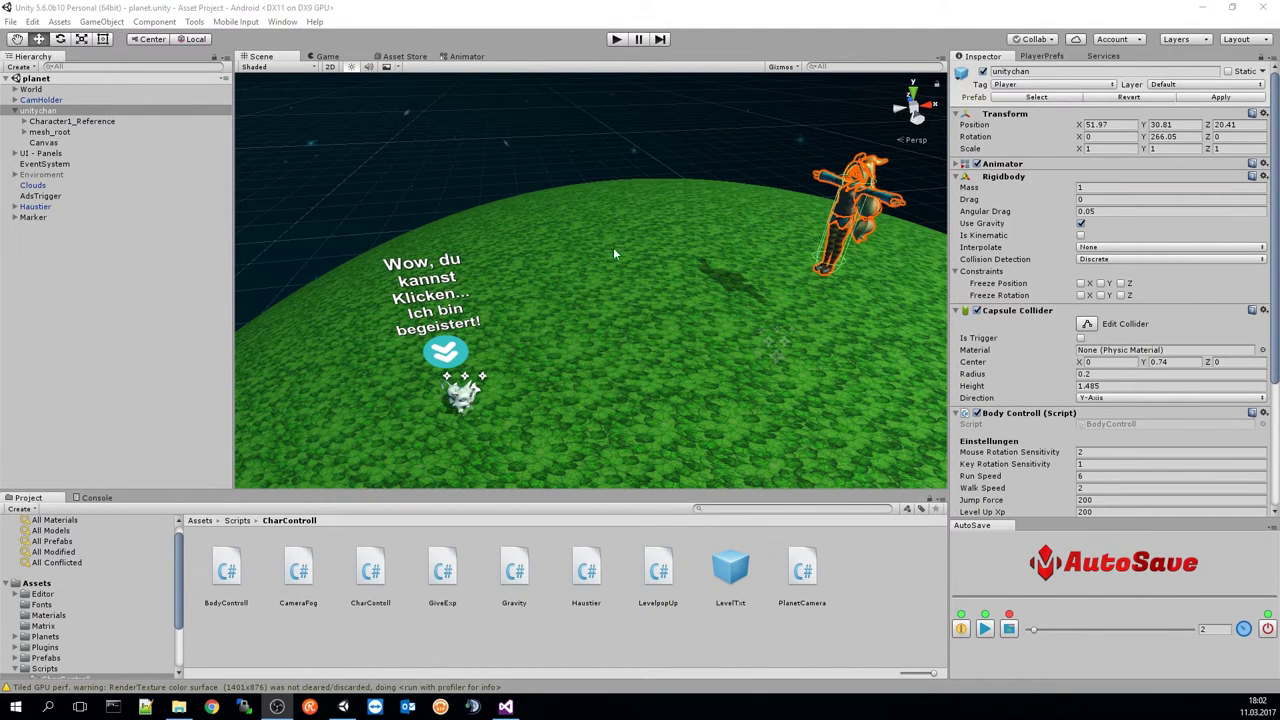
- Play-test talking to the pet while Exp rises to 1500 and level 6, then stop Play mode
click(616, 40)
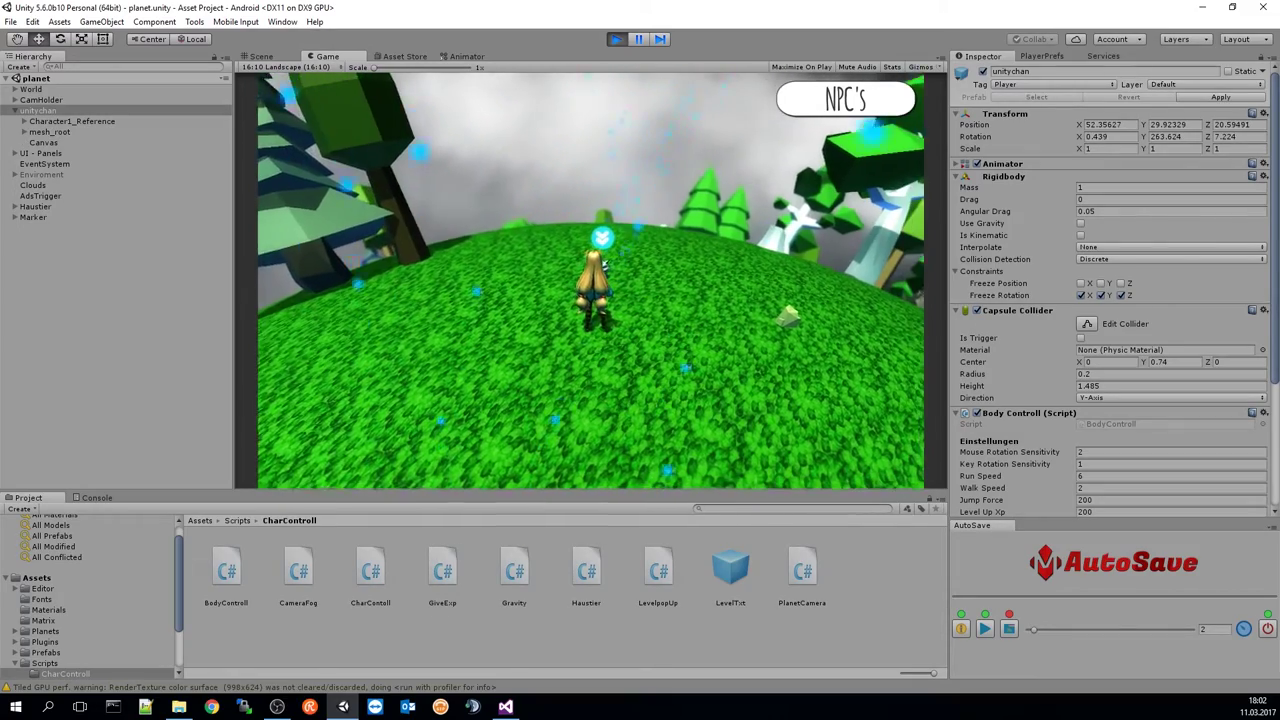
scroll(1038, 383, down, 2)
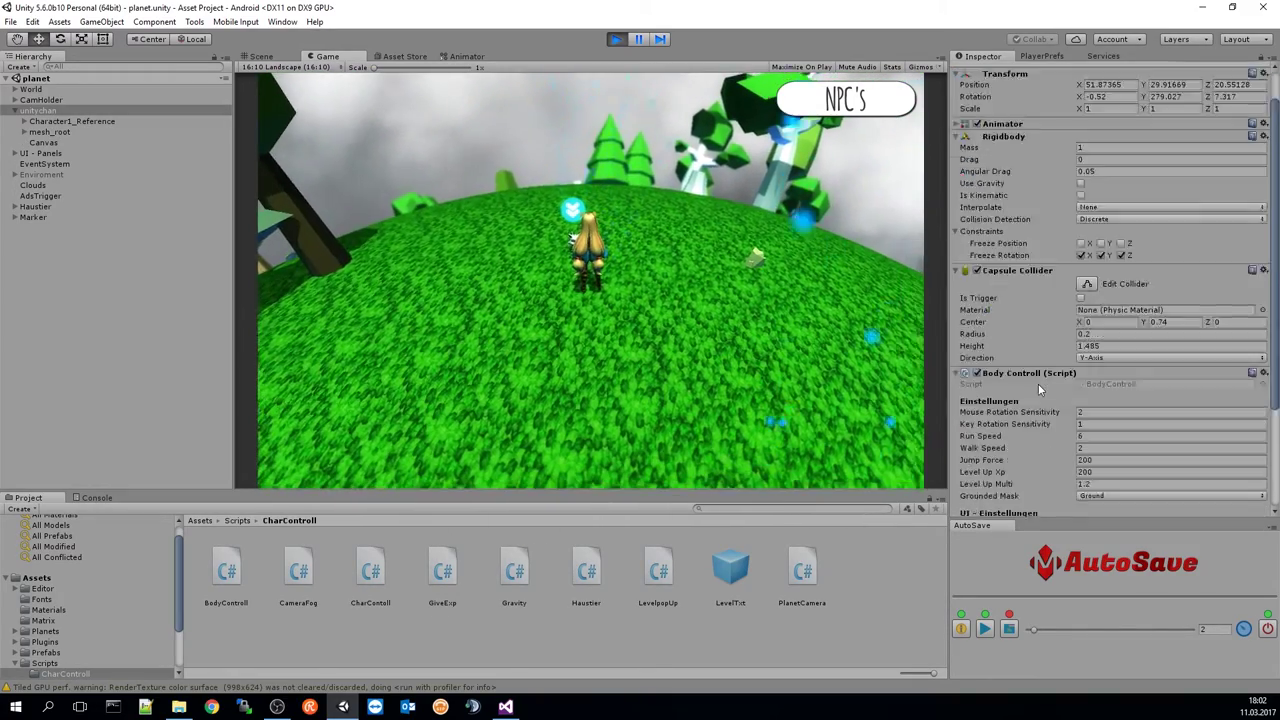
scroll(1038, 383, down, 3)
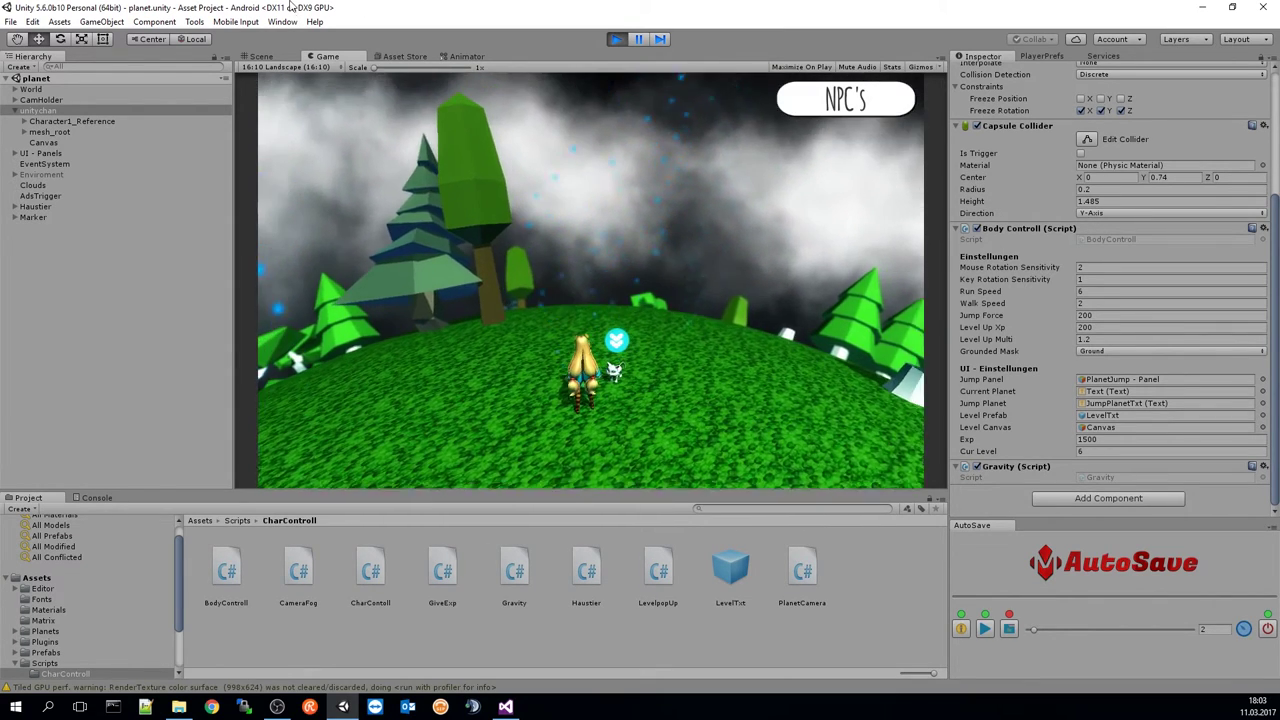
key(ctrl+p)
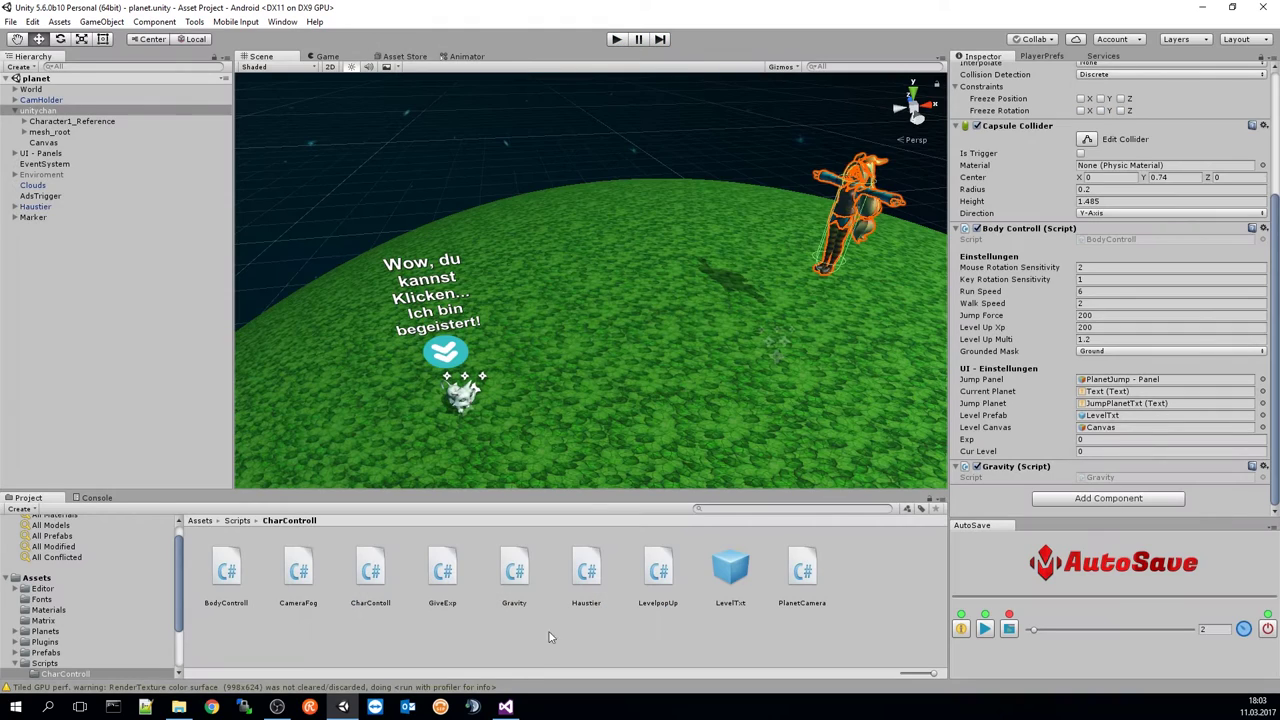
key(alt+Tab)
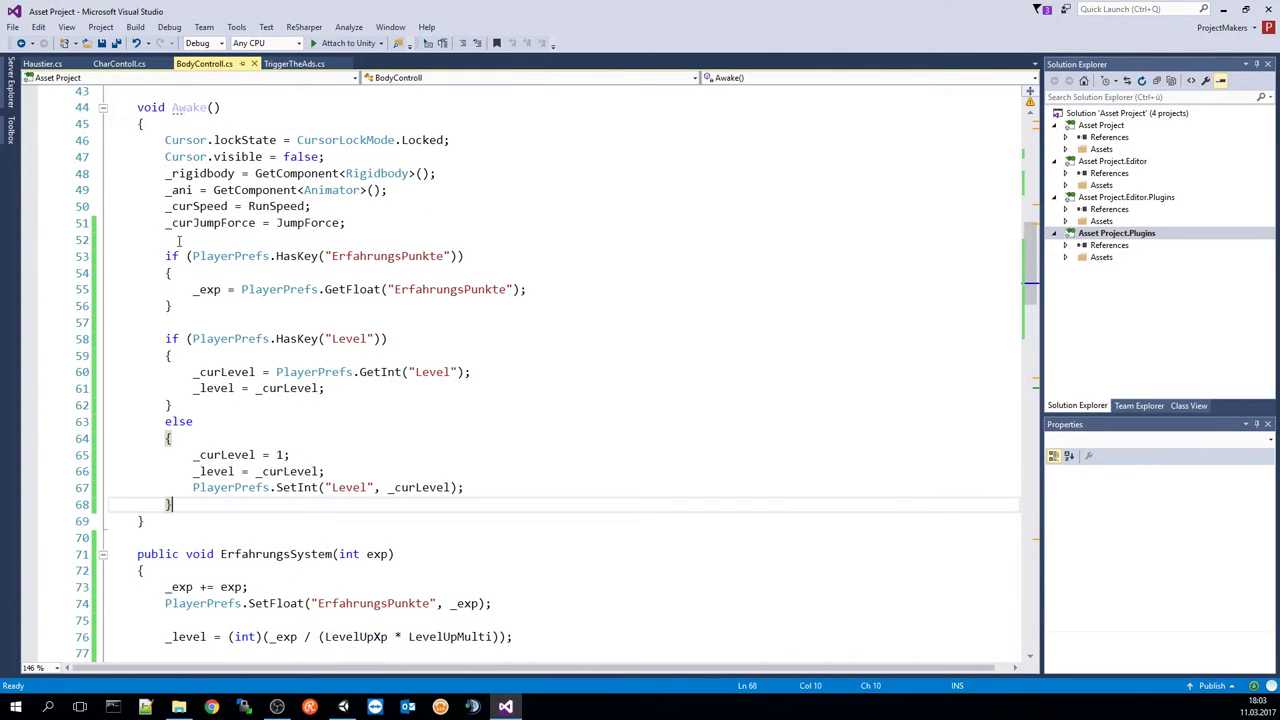
click(367, 239)
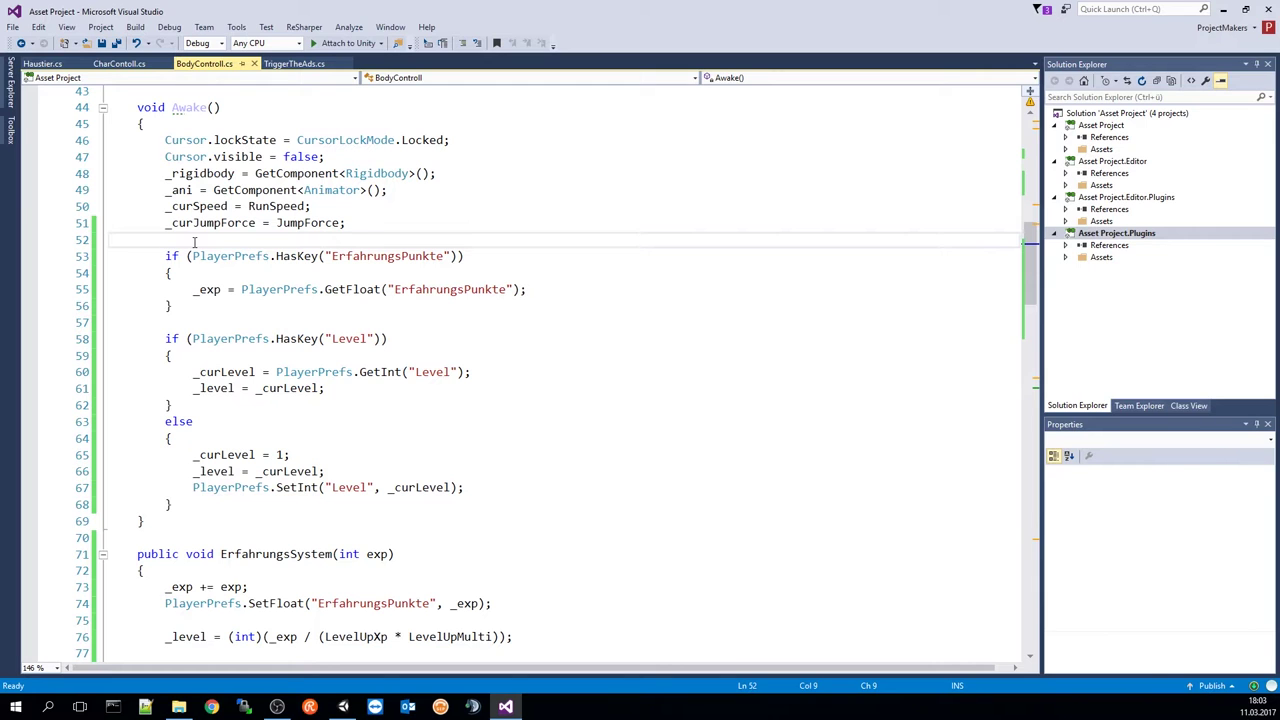
scroll(409, 240, up, 1)
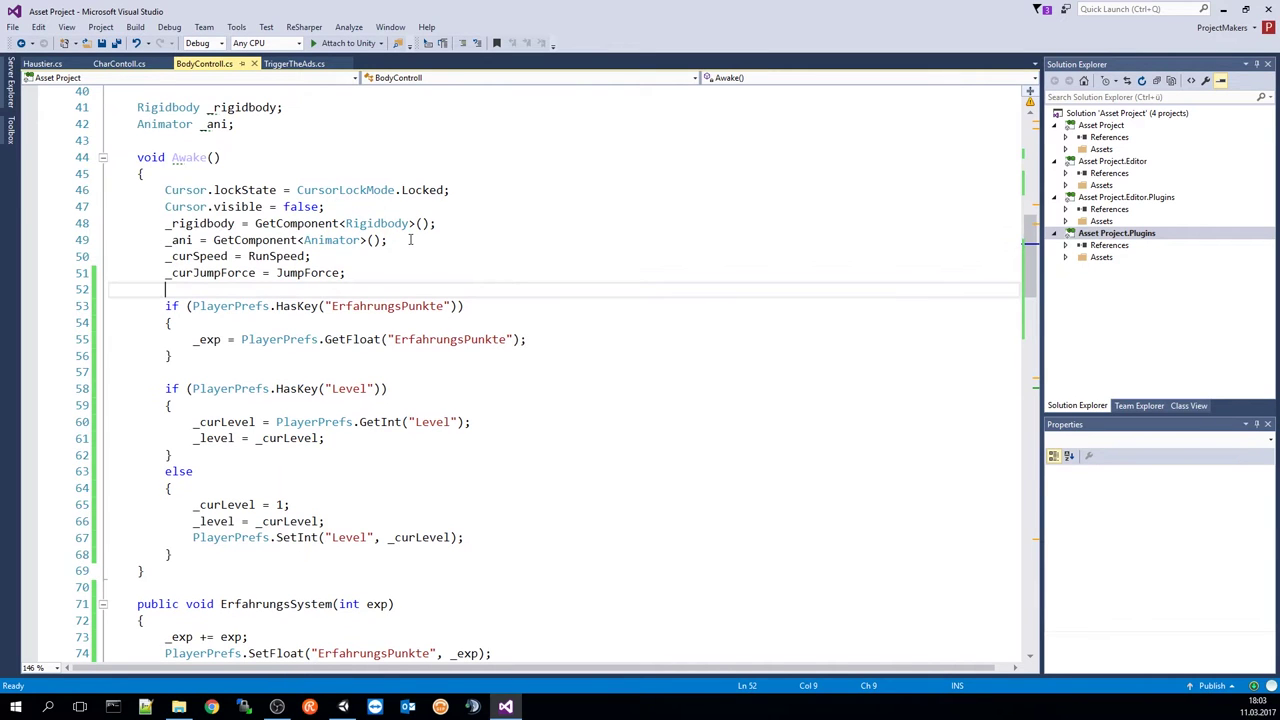
- Show Haustier.cs and highlight the pet's Exp field and its value of 150
click(42, 63)
scroll(366, 178, up, 1)
scroll(366, 178, up, 2)
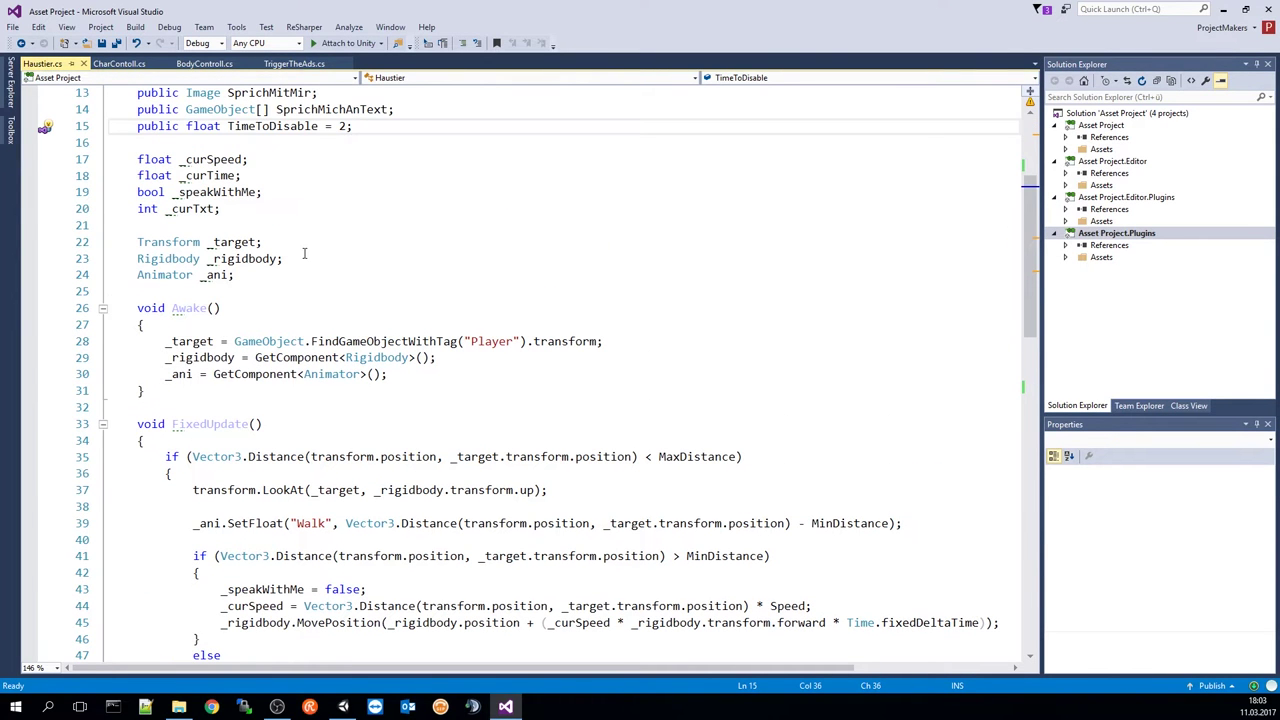
scroll(307, 257, up, 3)
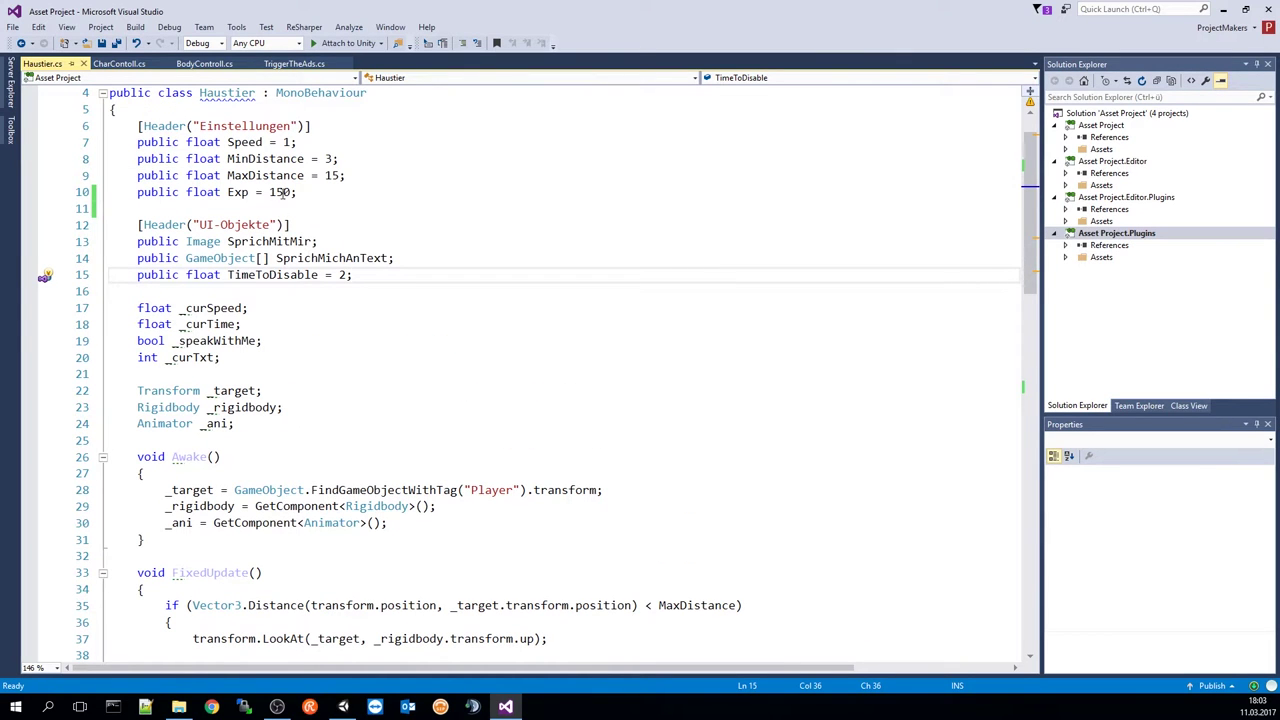
drag(318, 190, 136, 192)
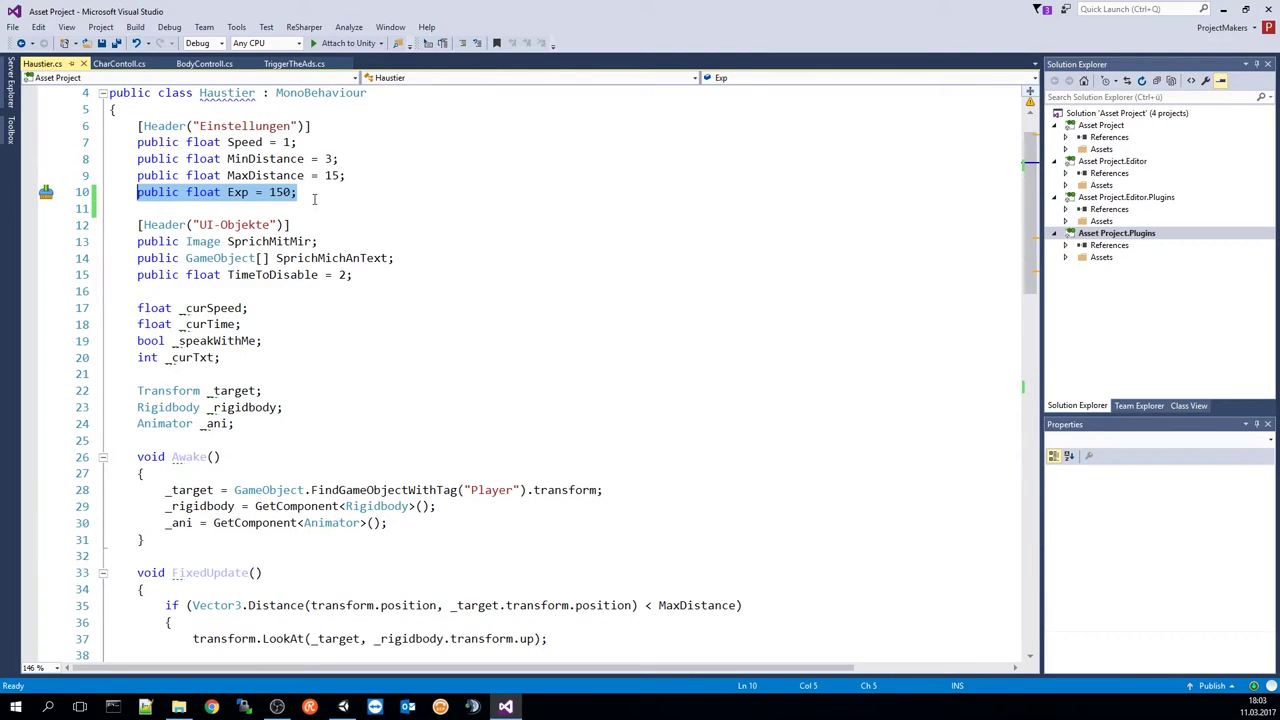
double_click(278, 192)
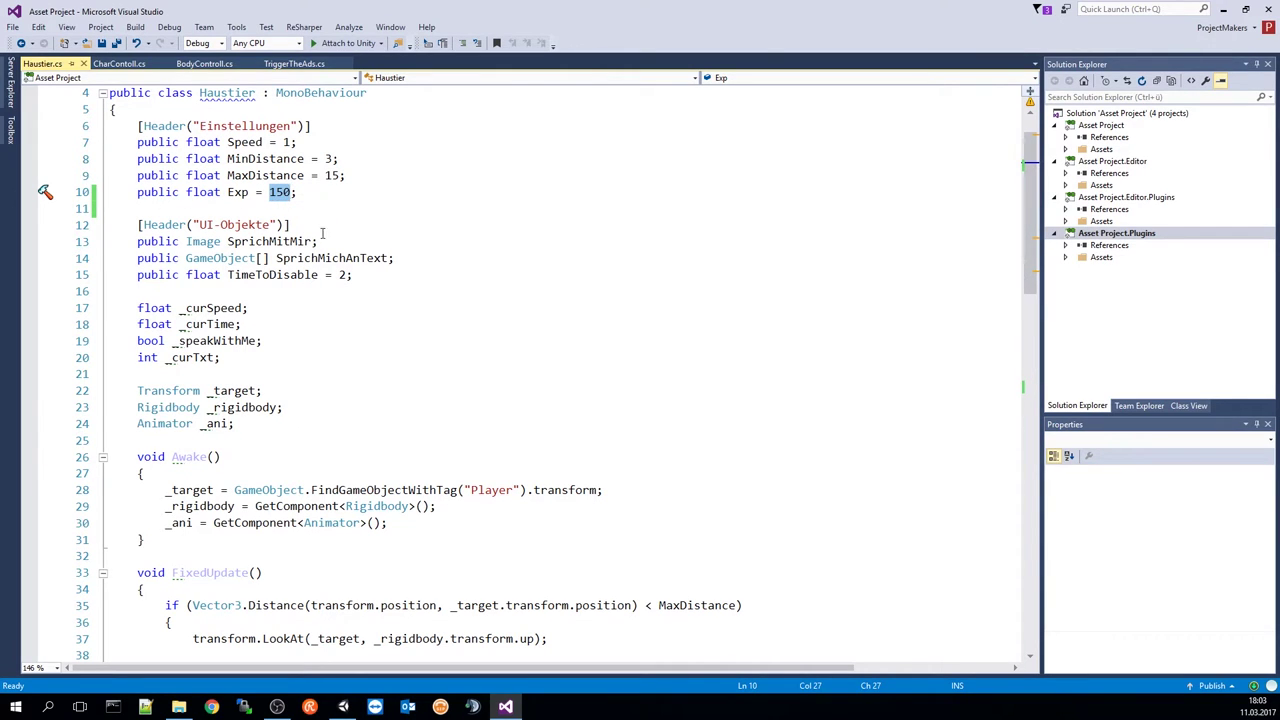
- Highlight the Fire1 condition and line 58's SendMessage("ErfahrungsSystem", Exp) call to _target
scroll(366, 238, down, 2)
scroll(366, 238, down, 4)
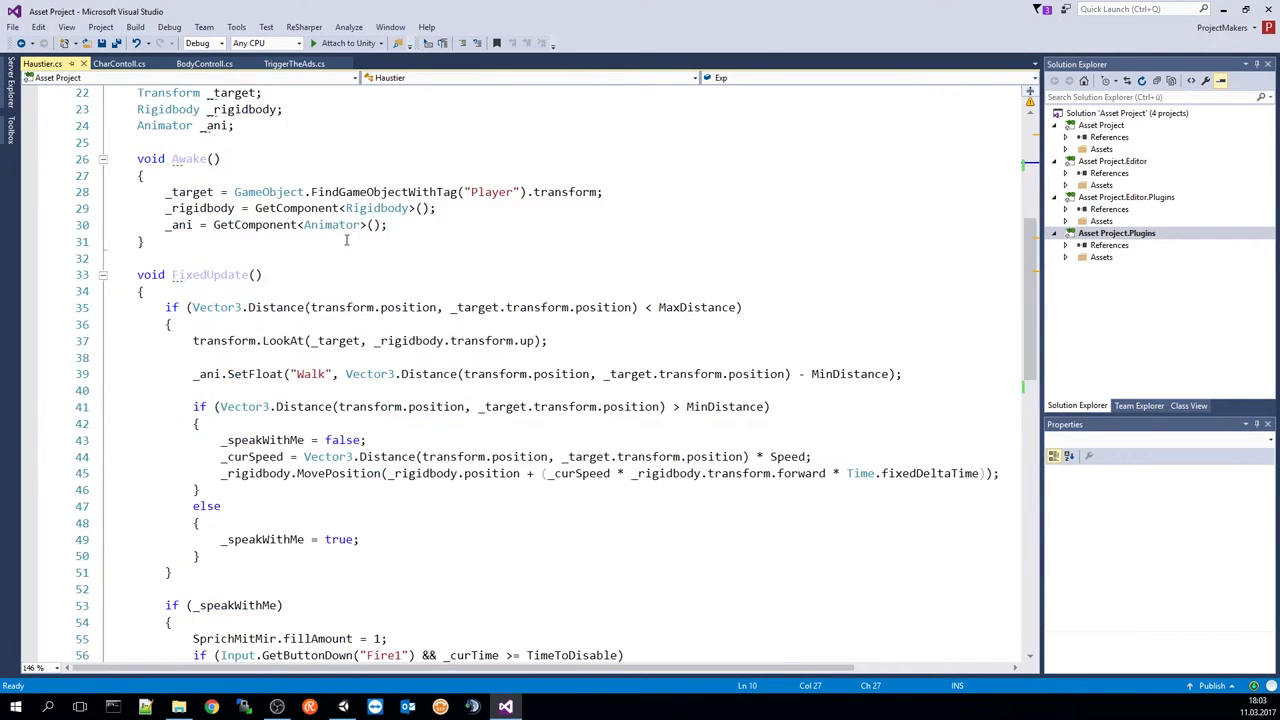
scroll(136, 324, down, 1)
scroll(162, 324, down, 5)
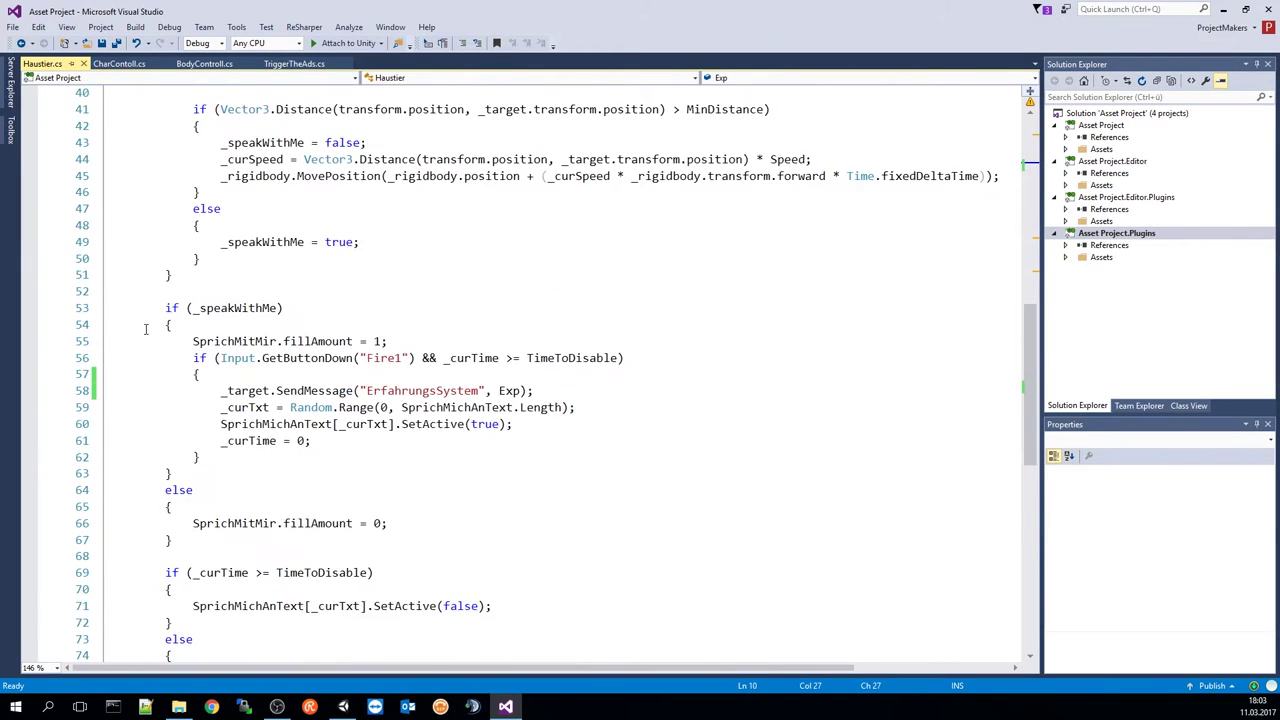
scroll(145, 332, down, 6)
scroll(144, 343, up, 4)
scroll(218, 322, up, 2)
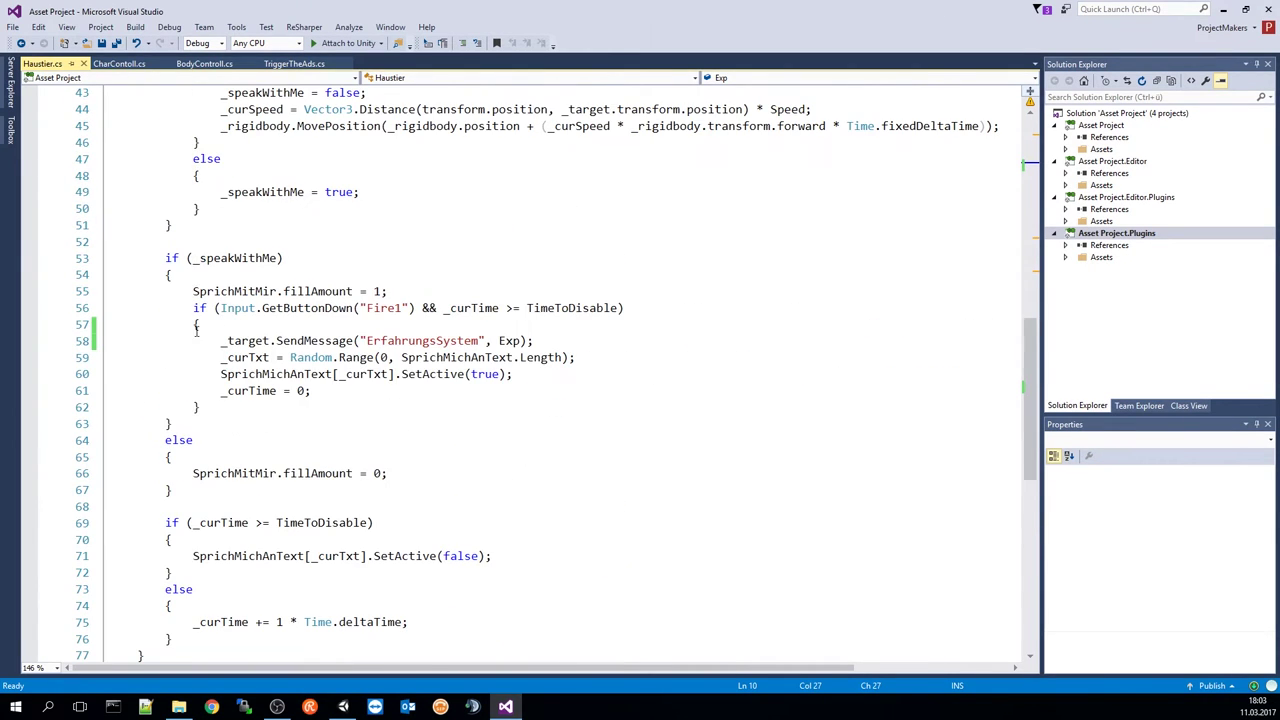
mouse_move(189, 308)
mouse_down()
mouse_move(634, 311)
mouse_move(636, 324)
mouse_up()
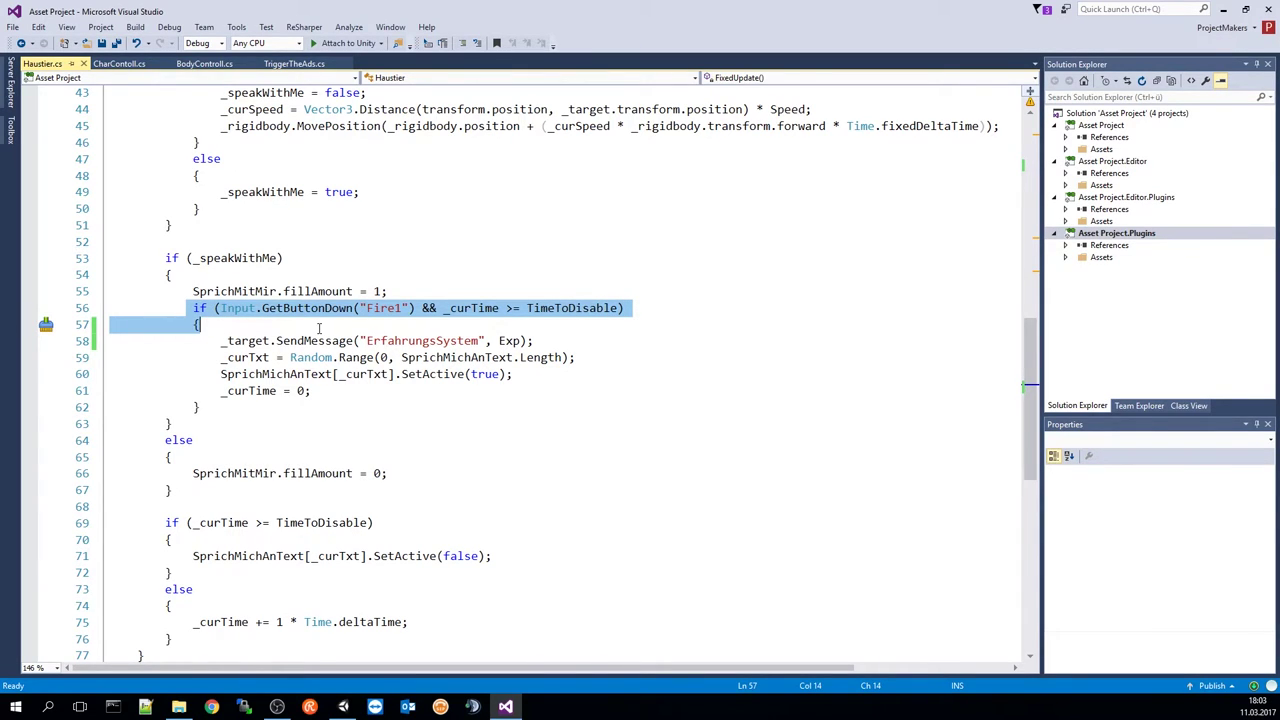
drag(219, 343, 536, 343)
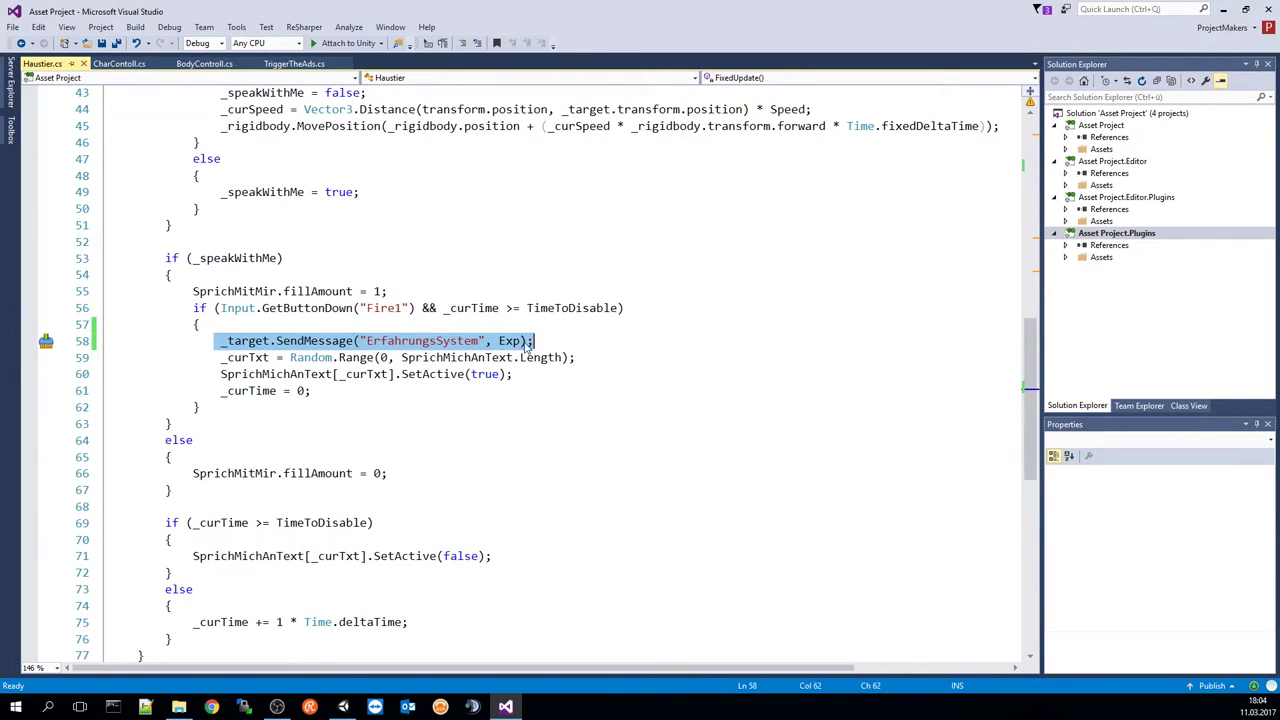
click(247, 345)
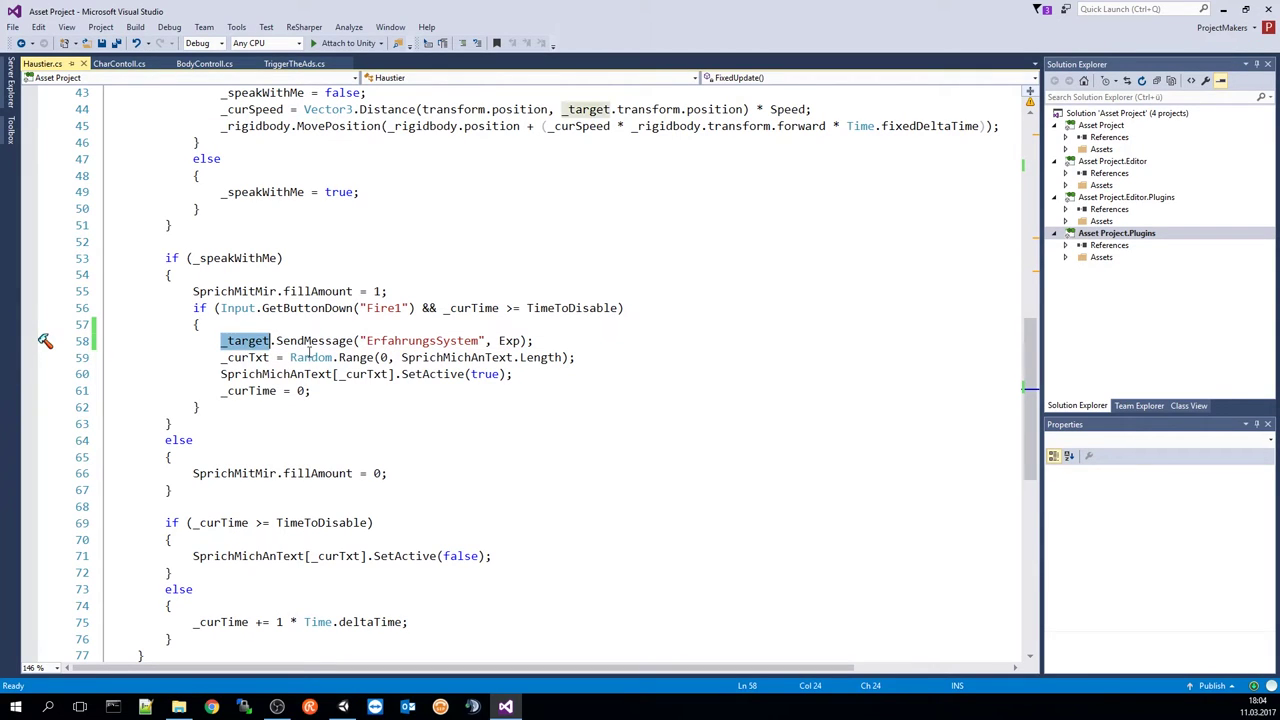
double_click(418, 344)
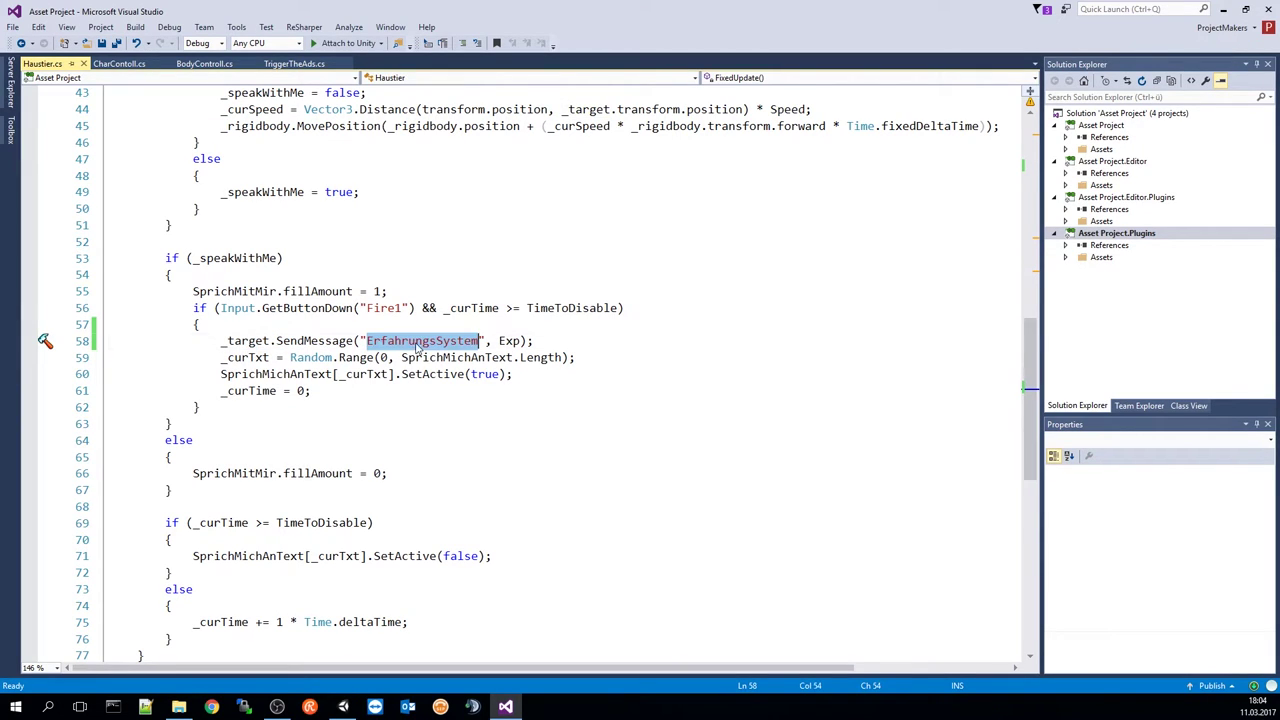
double_click(509, 342)
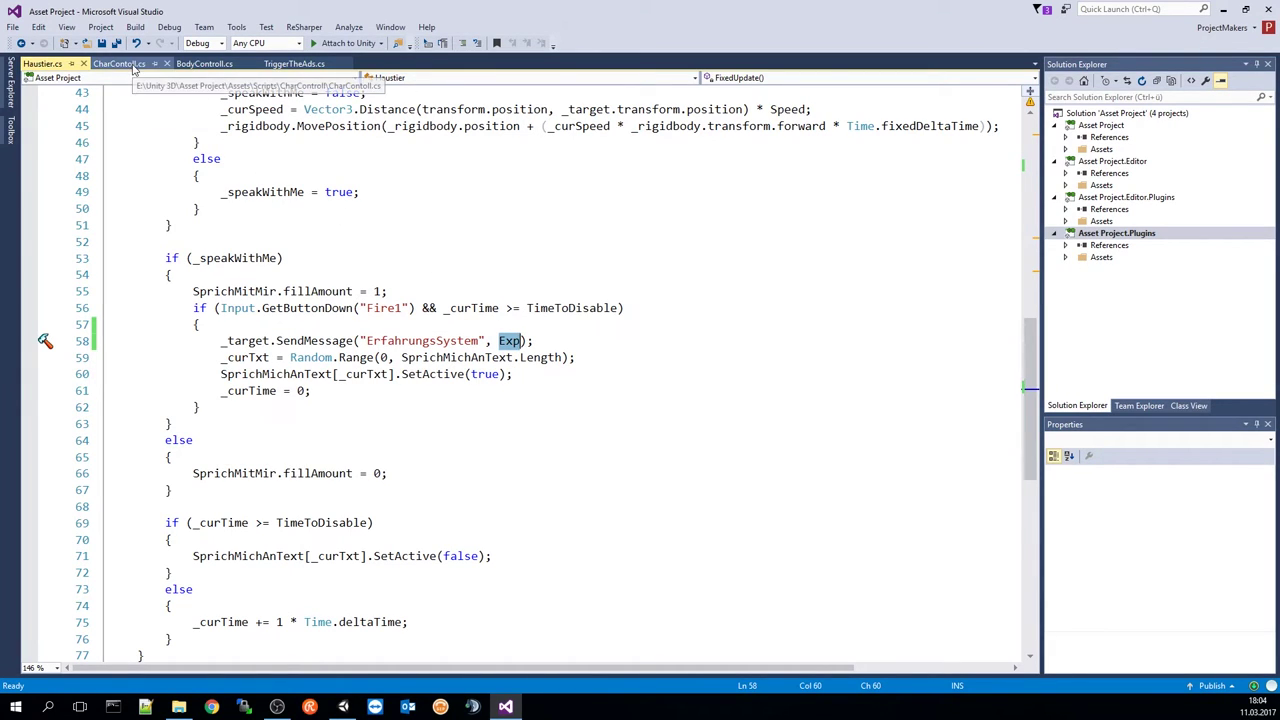
- Return to BodyControll.cs and highlight the private _exp, _level and _curLevel fields
click(204, 63)
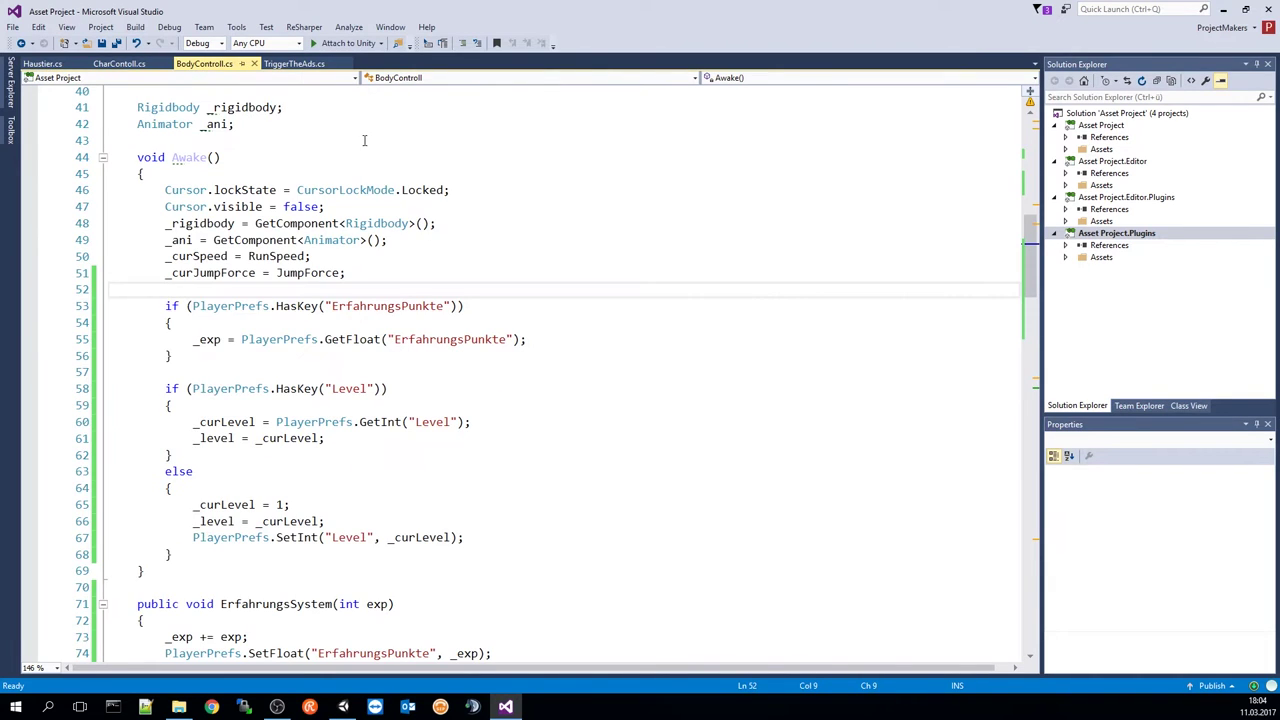
scroll(428, 250, up, 3)
scroll(428, 250, up, 4)
scroll(429, 254, up, 4)
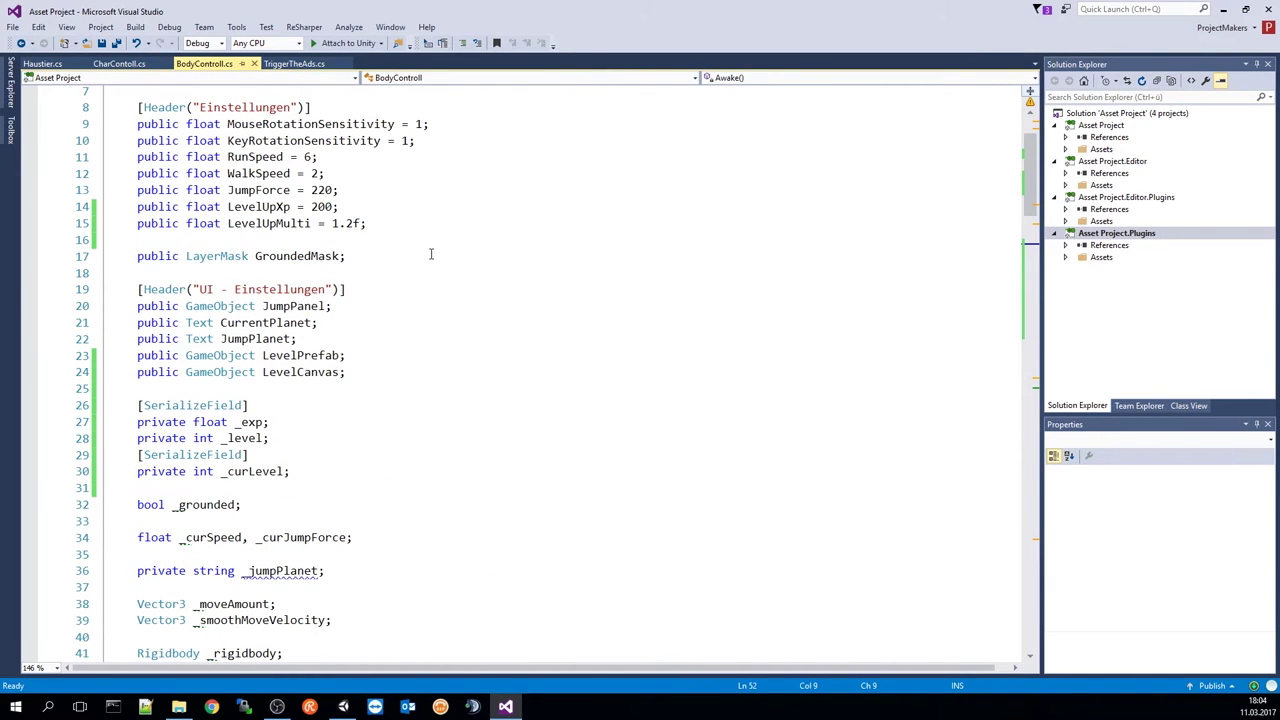
scroll(431, 254, up, 1)
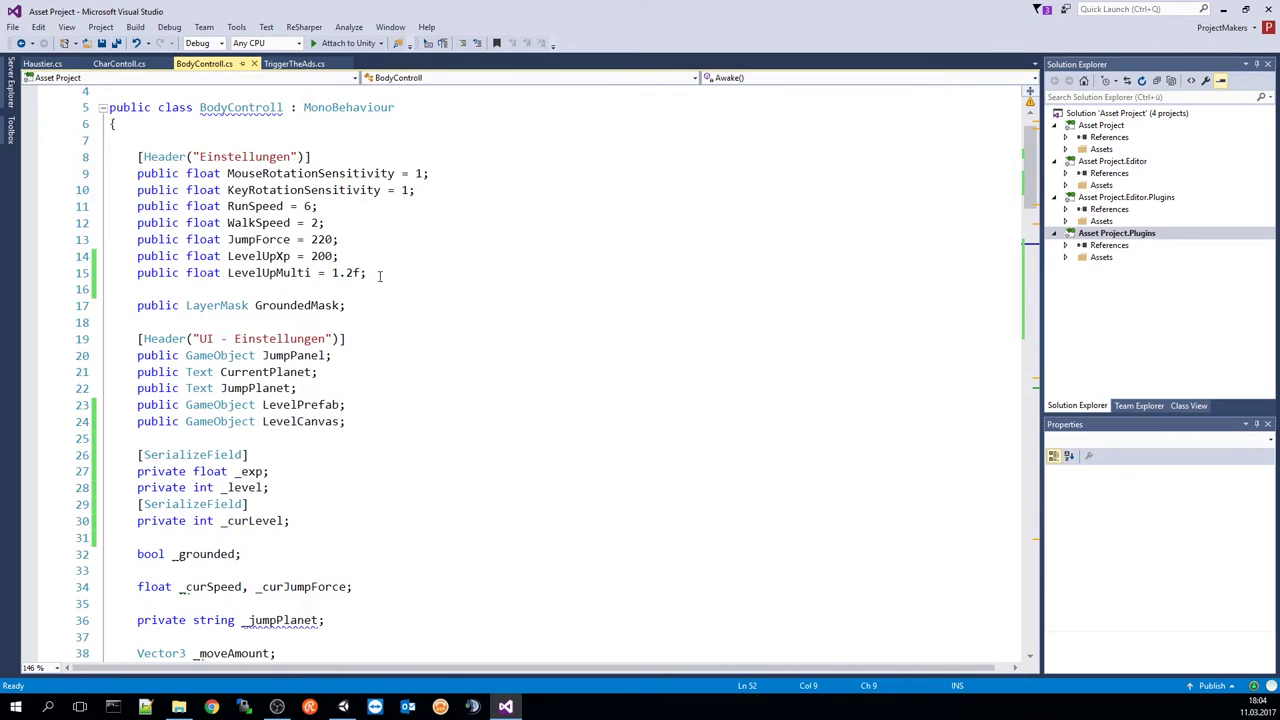
scroll(380, 280, down, 1)
scroll(388, 300, down, 1)
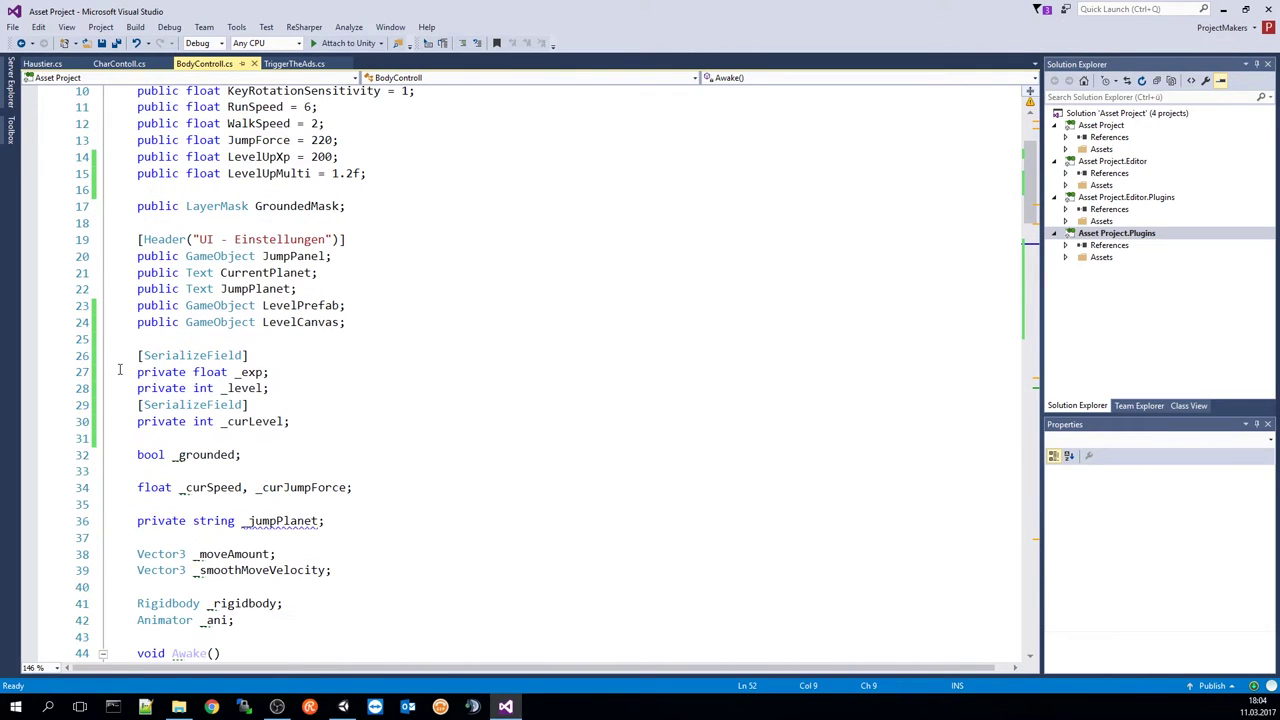
drag(137, 371, 272, 372)
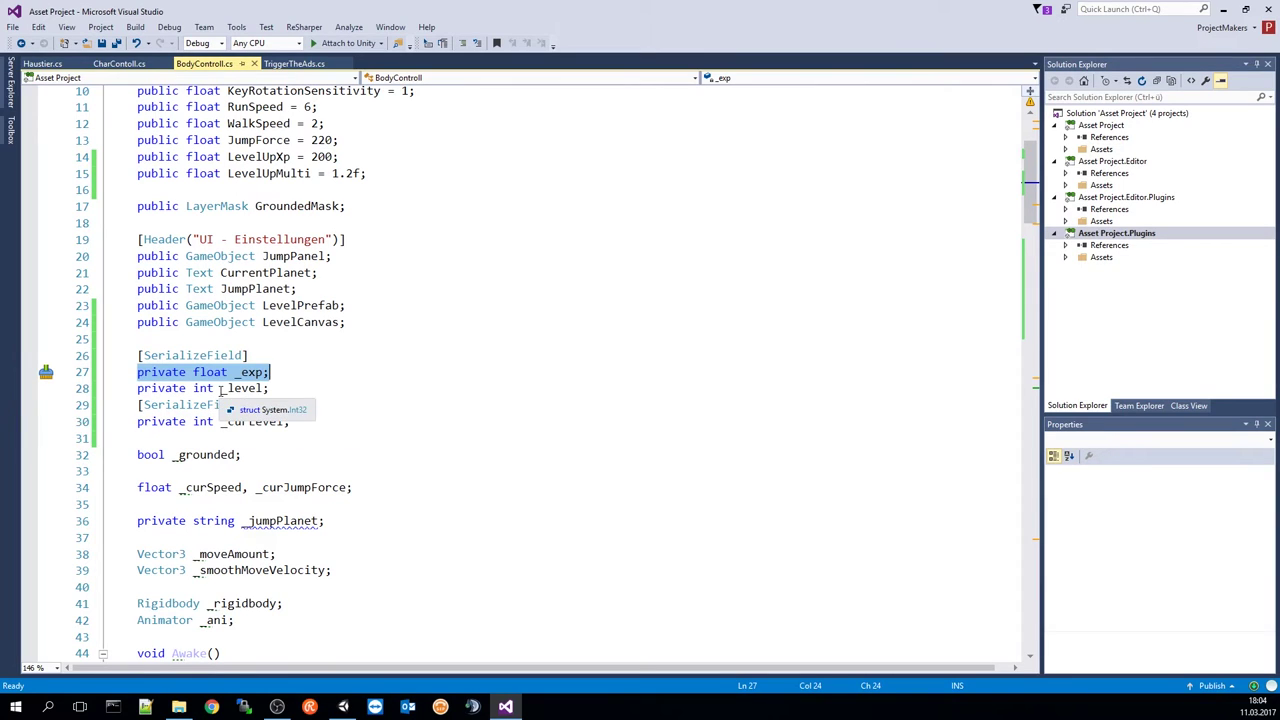
drag(221, 389, 270, 389)
drag(214, 421, 307, 420)
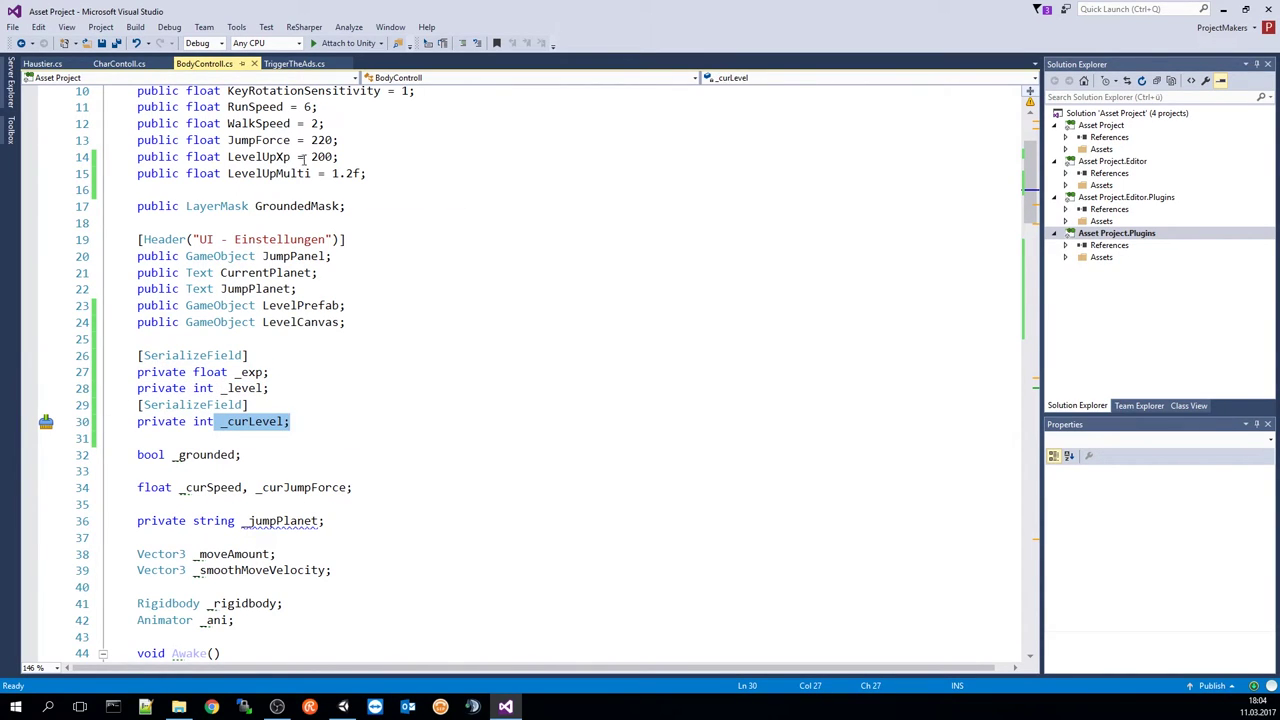
- Highlight LevelUpXp 200 and LevelUpMulti 1.2, then the _exp, _level and _curLevel fields again
drag(311, 157, 337, 157)
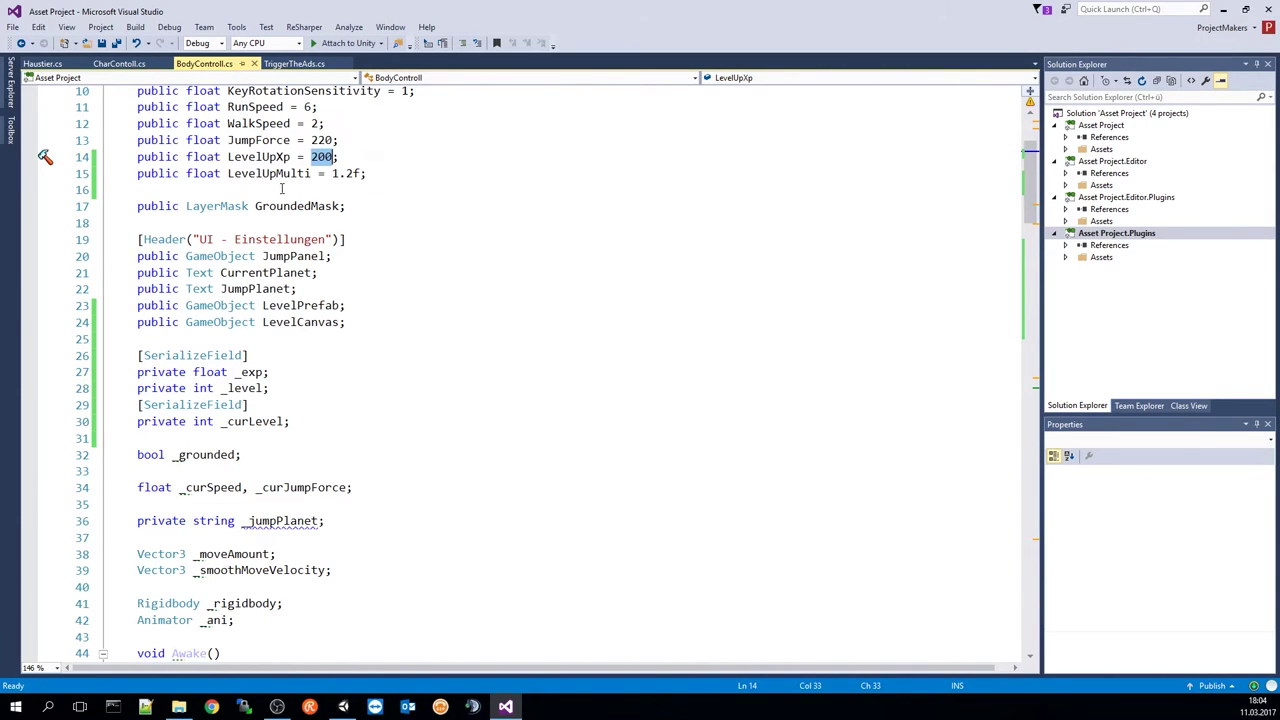
drag(229, 174, 355, 174)
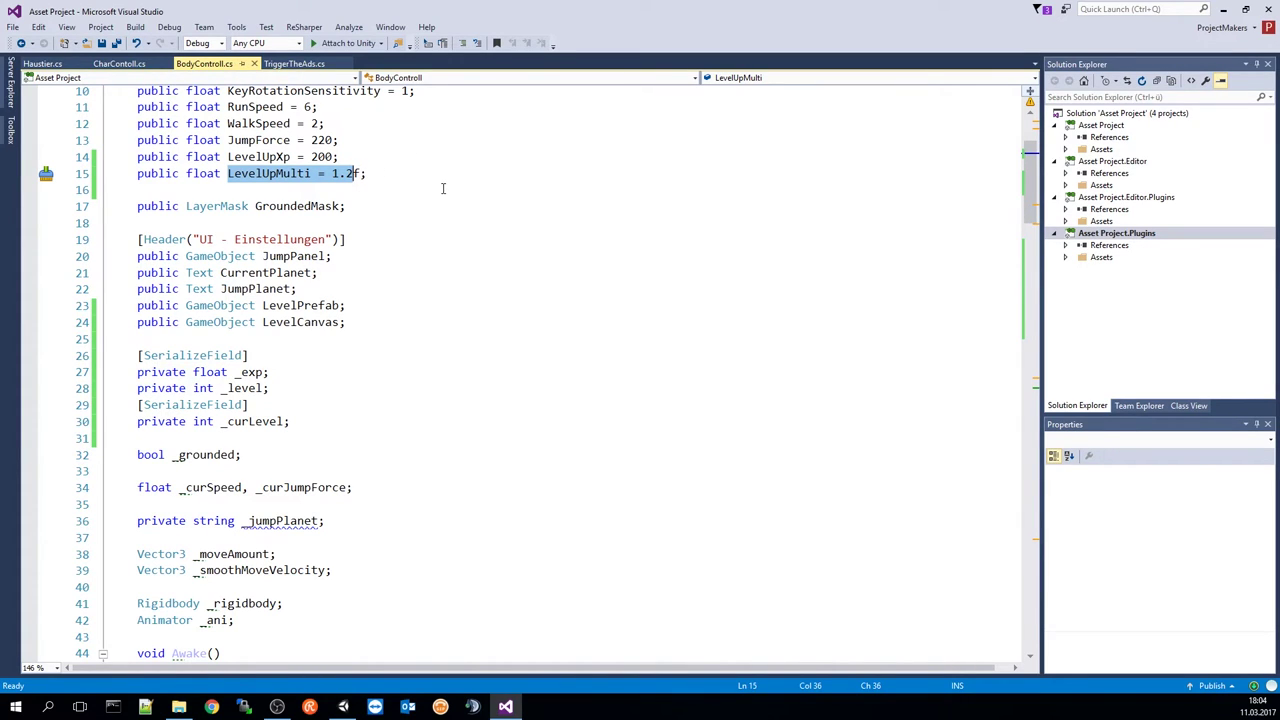
scroll(372, 262, down, 3)
scroll(372, 262, down, 2)
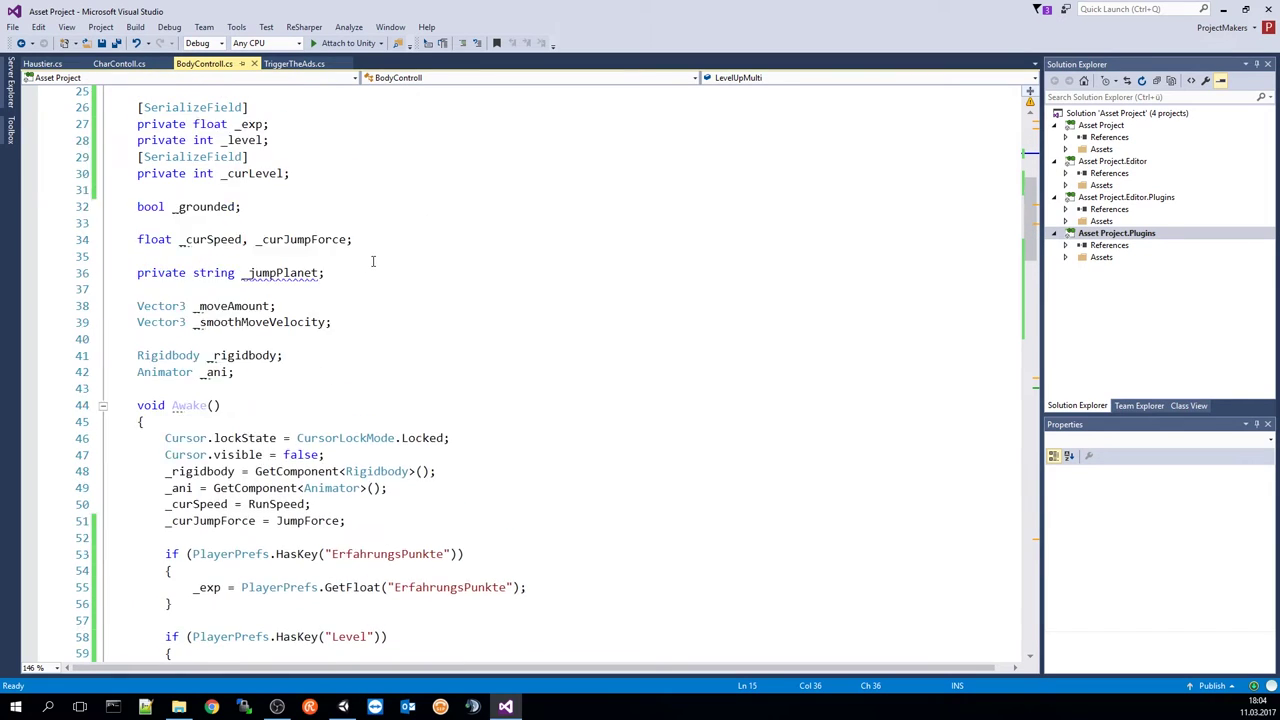
scroll(372, 262, up, 1)
double_click(248, 174)
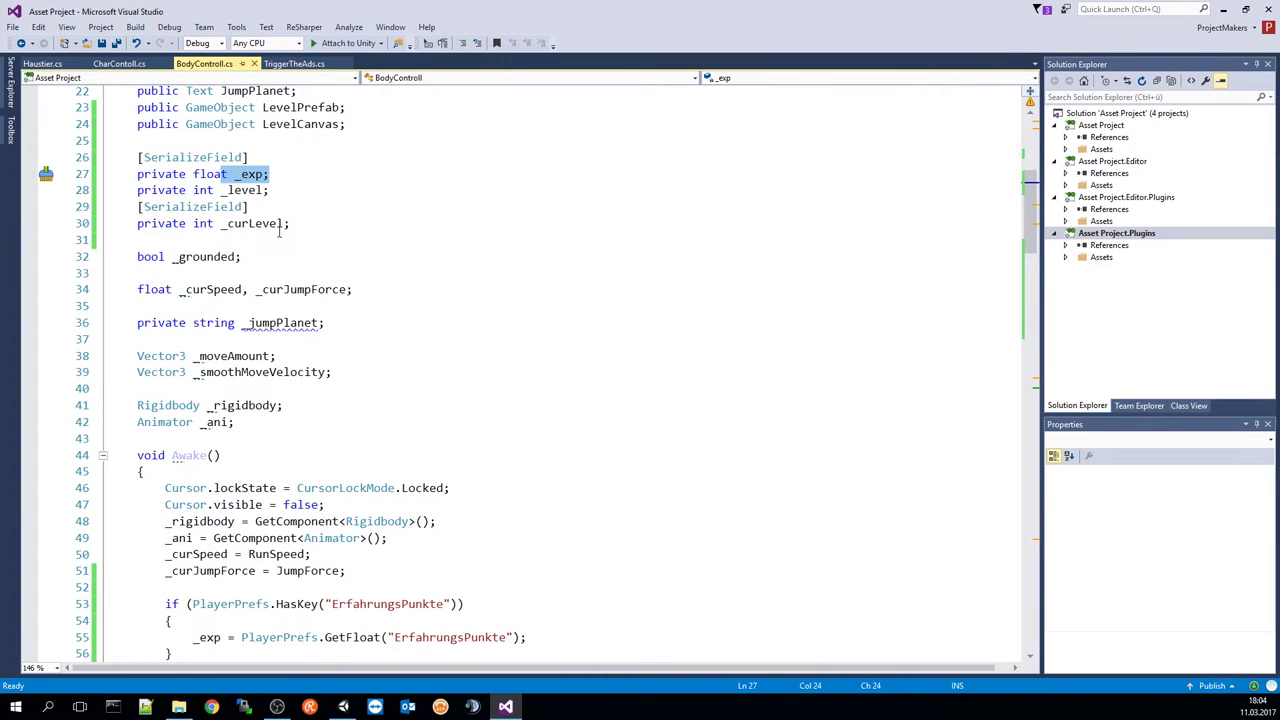
drag(207, 190, 268, 190)
drag(207, 223, 290, 223)
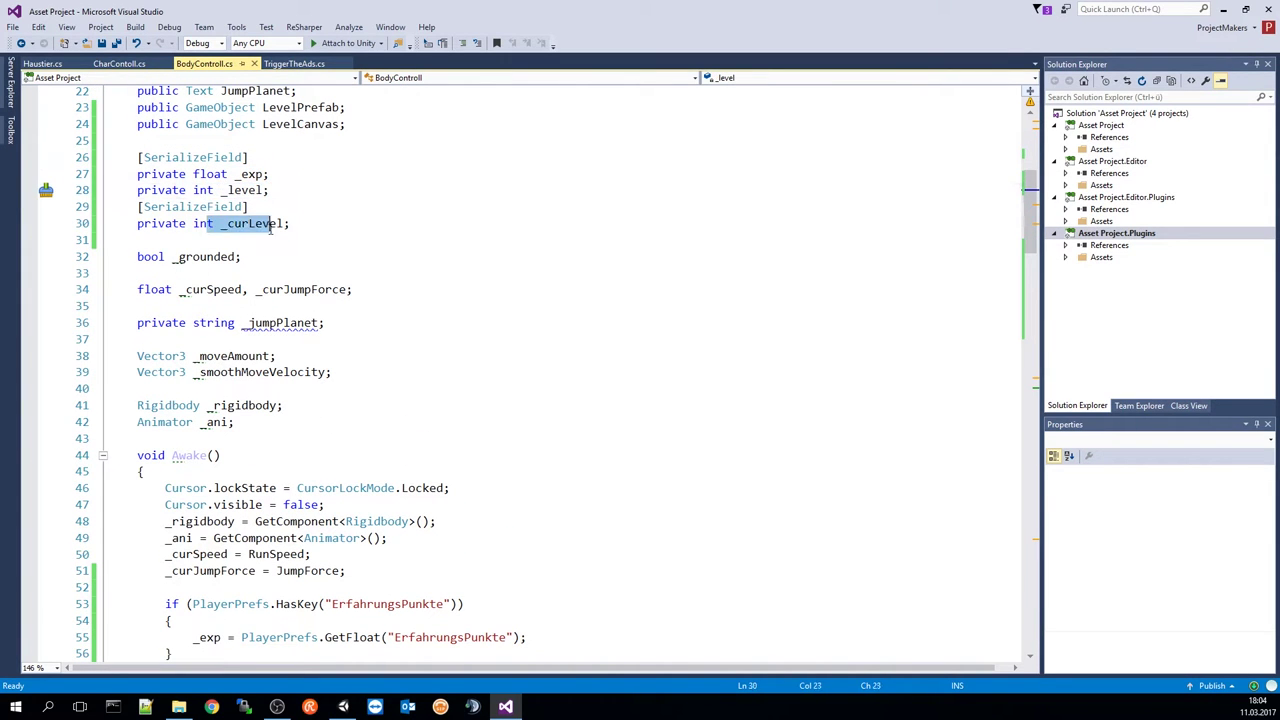
- Scroll down BodyControll.cs to the ErfahrungsSystem and LevelUp methods
scroll(367, 269, down, 1)
scroll(367, 269, down, 1)
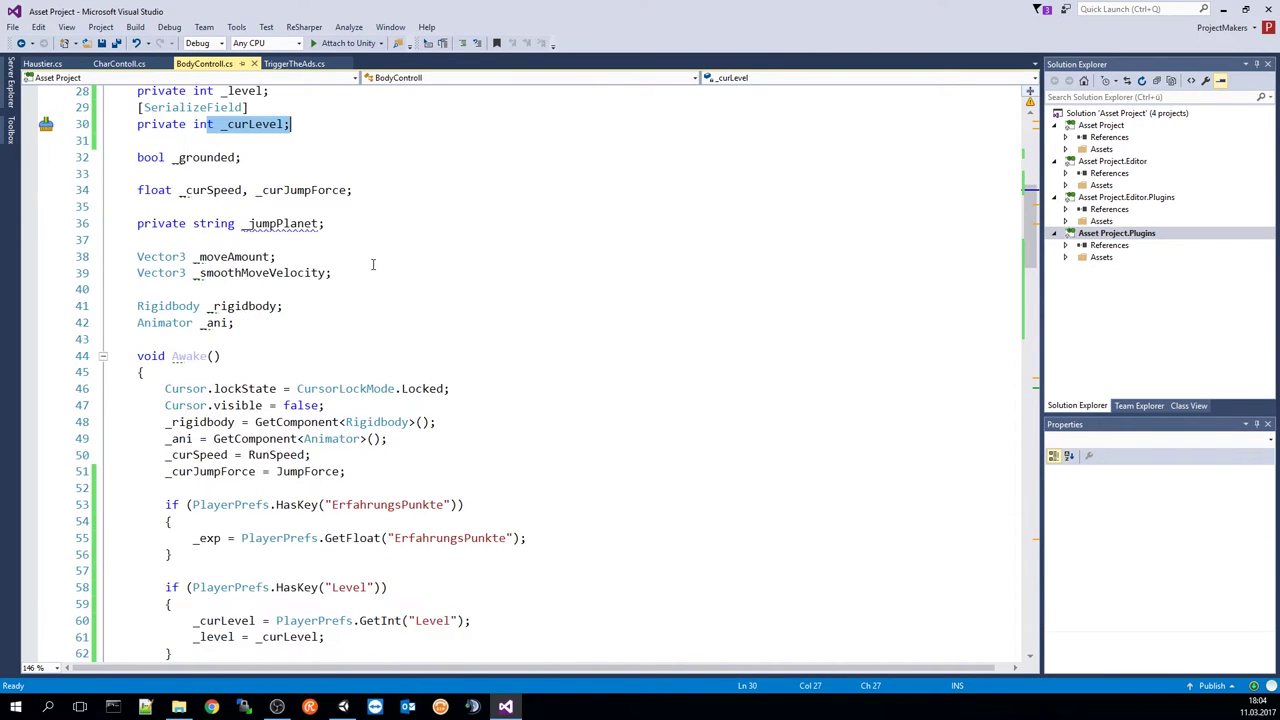
scroll(370, 262, down, 4)
scroll(372, 258, down, 1)
scroll(372, 258, down, 1)
scroll(374, 260, down, 5)
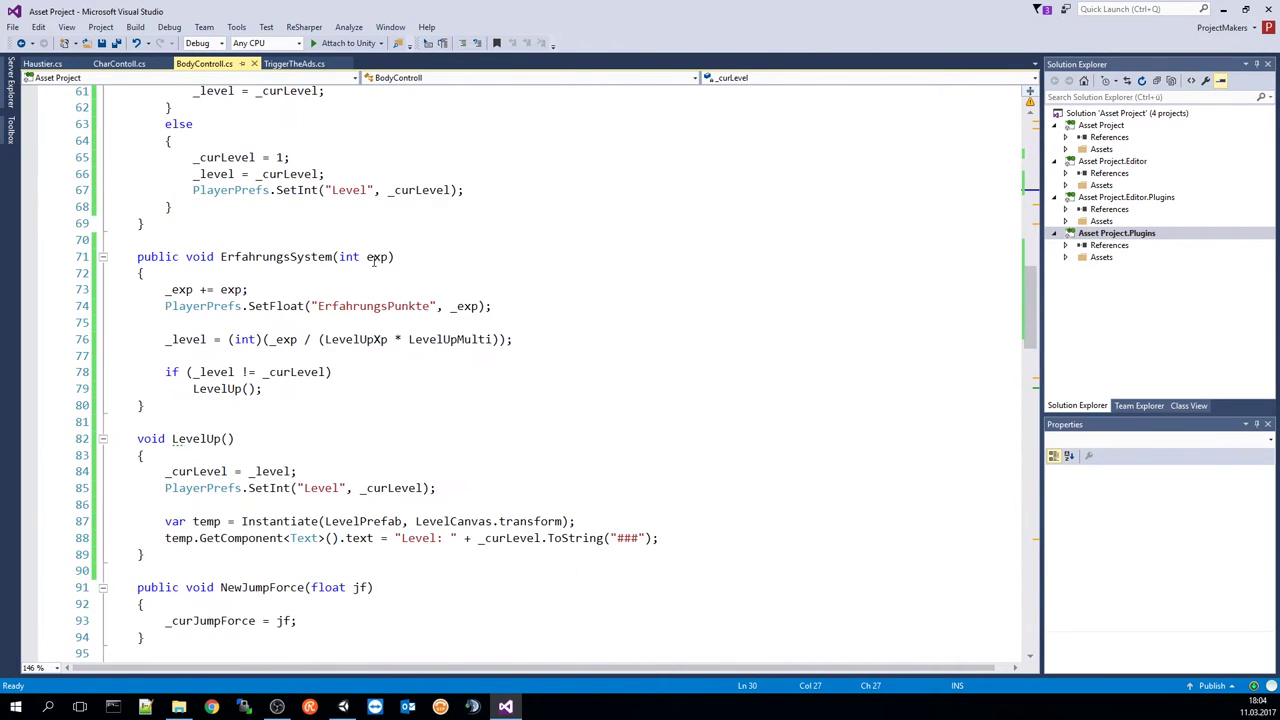
scroll(415, 320, down, 1)
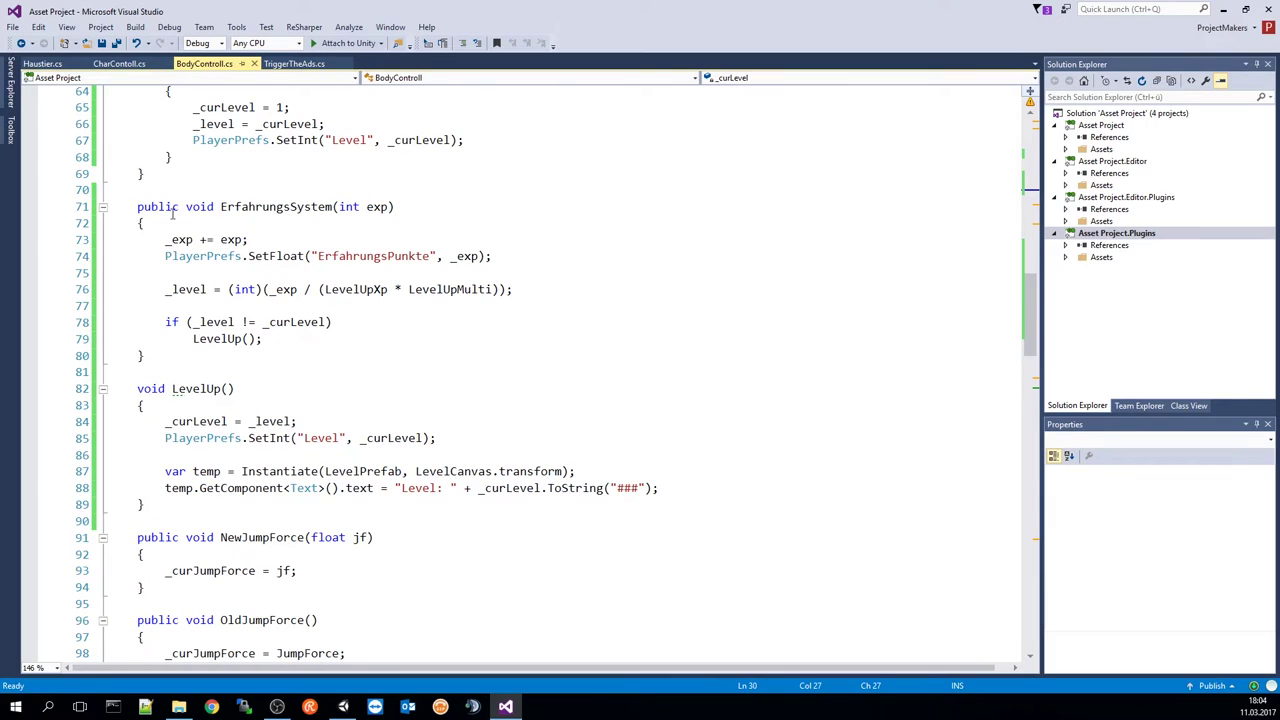
drag(139, 208, 408, 220)
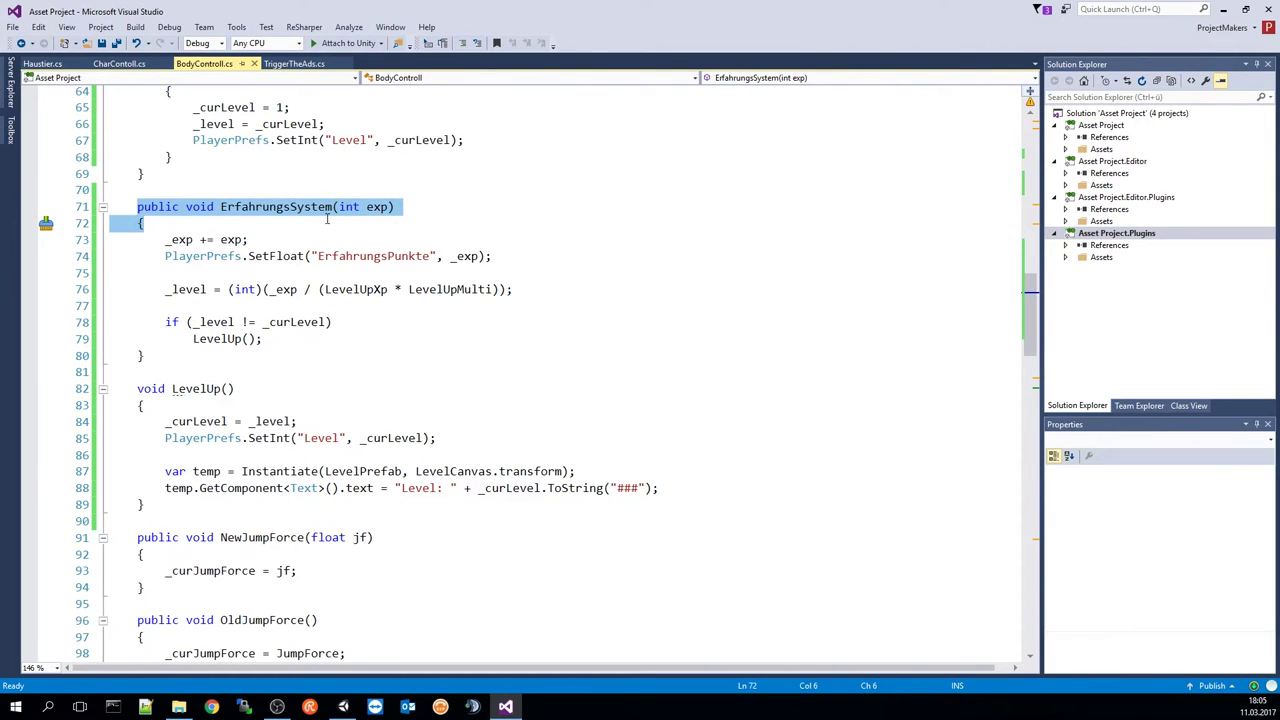
double_click(376, 207)
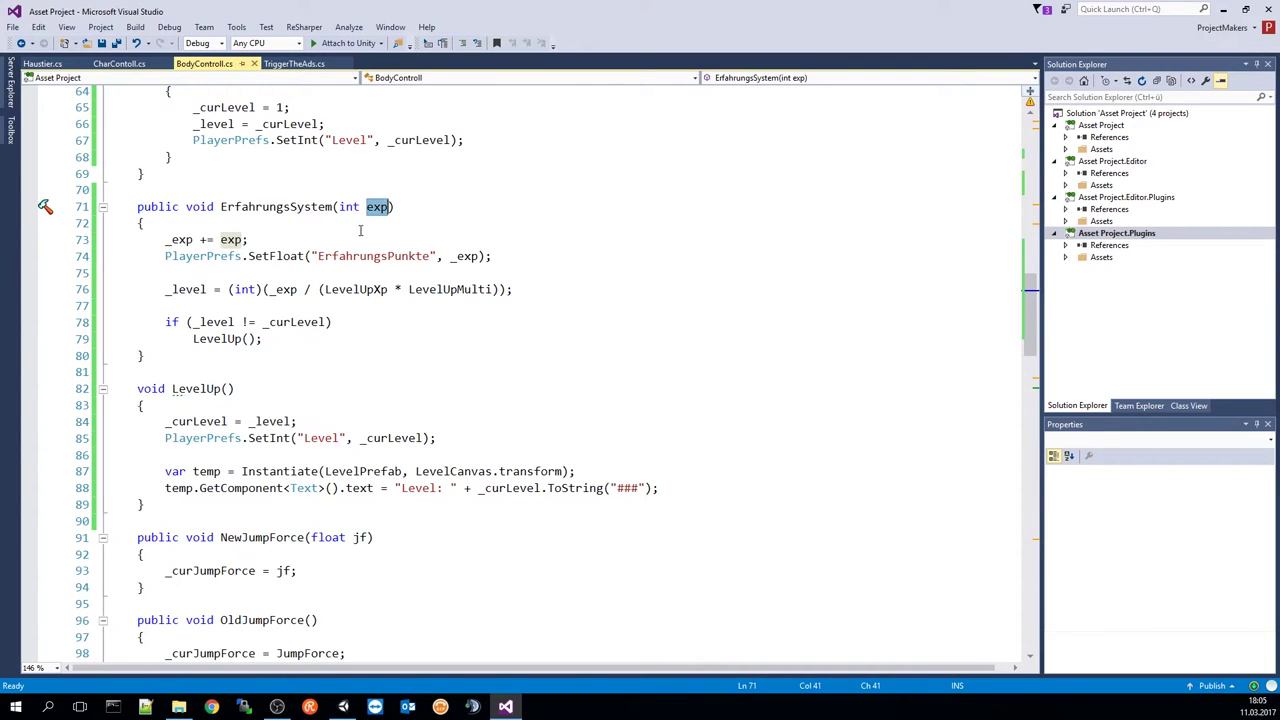
click(190, 240)
double_click(229, 240)
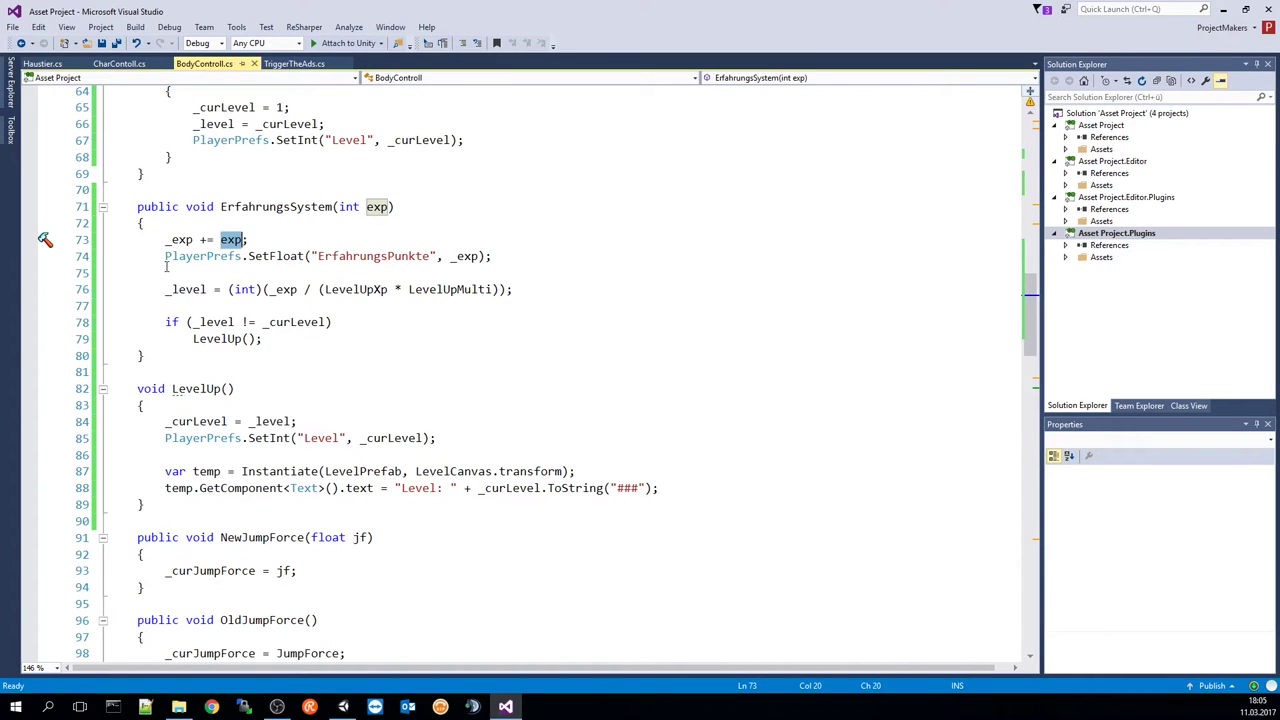
drag(163, 256, 482, 256)
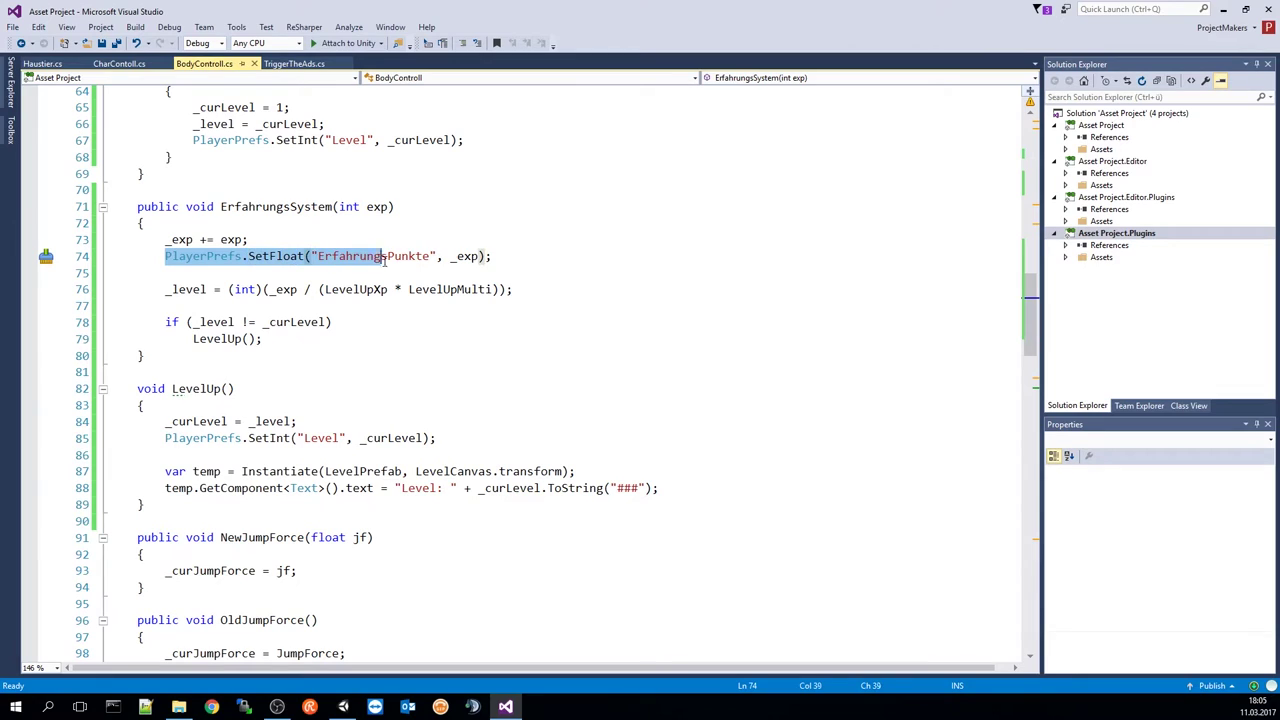
click(482, 256)
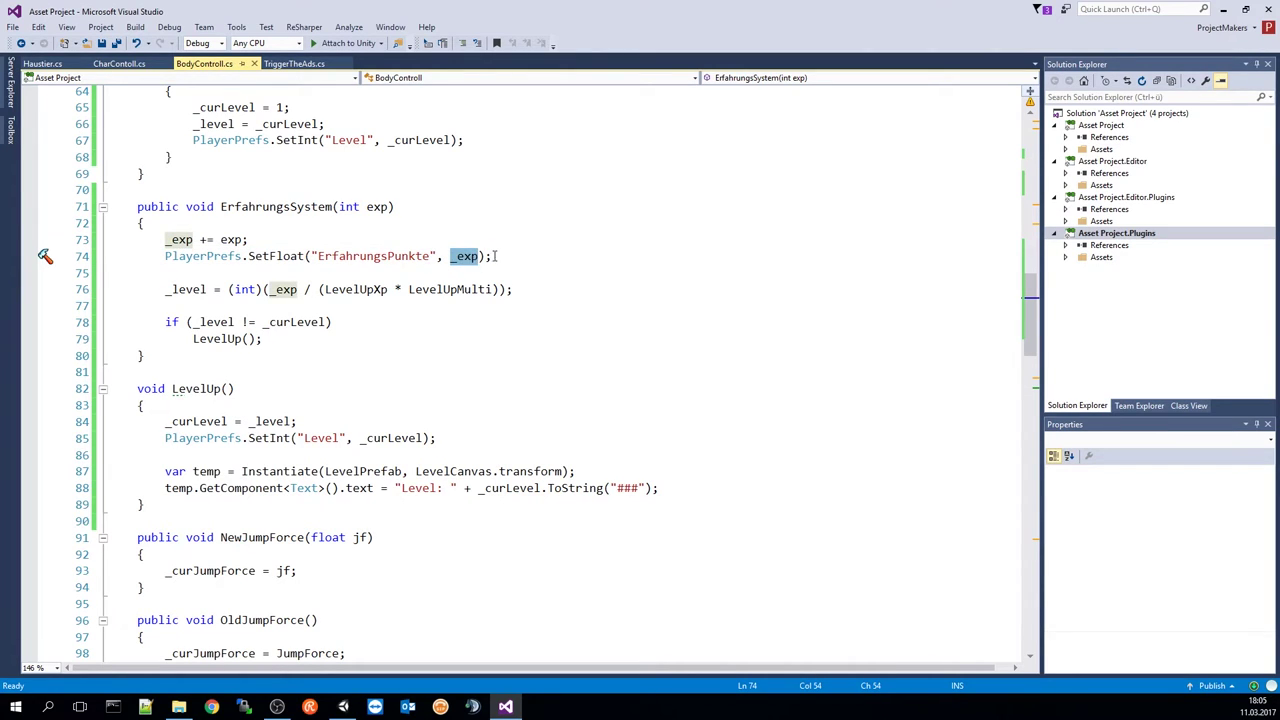
double_click(180, 240)
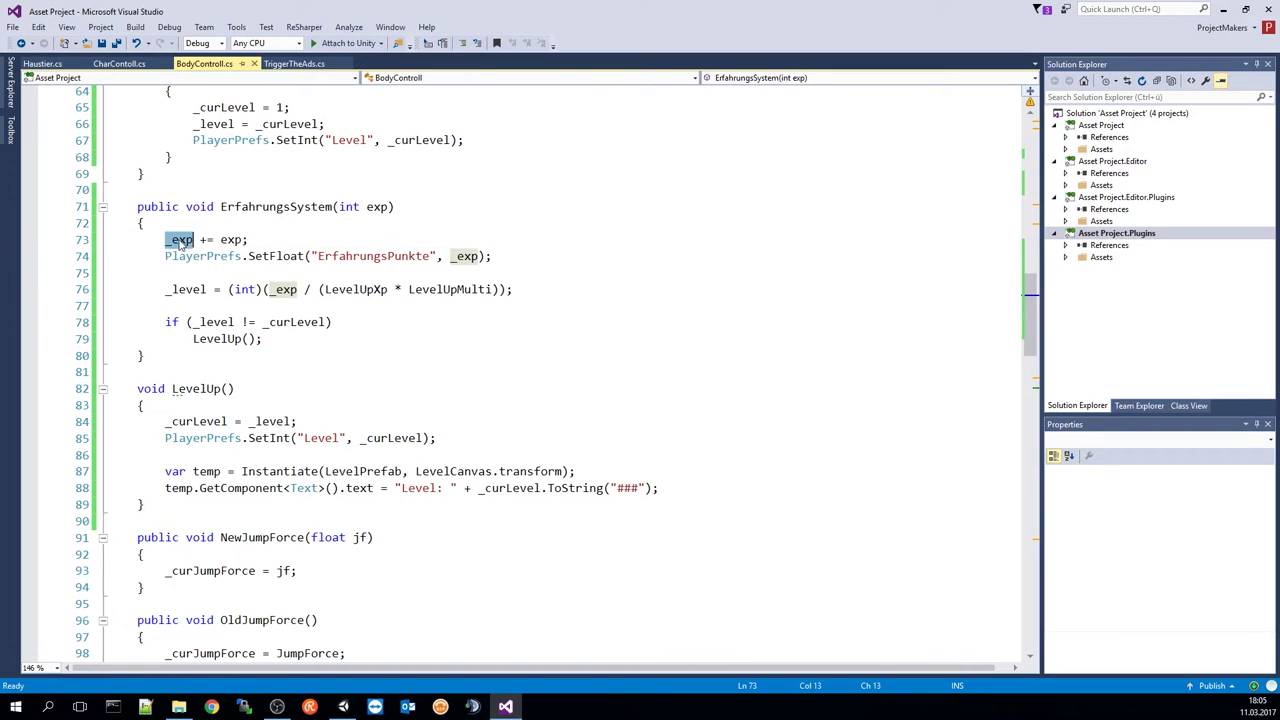
double_click(334, 257)
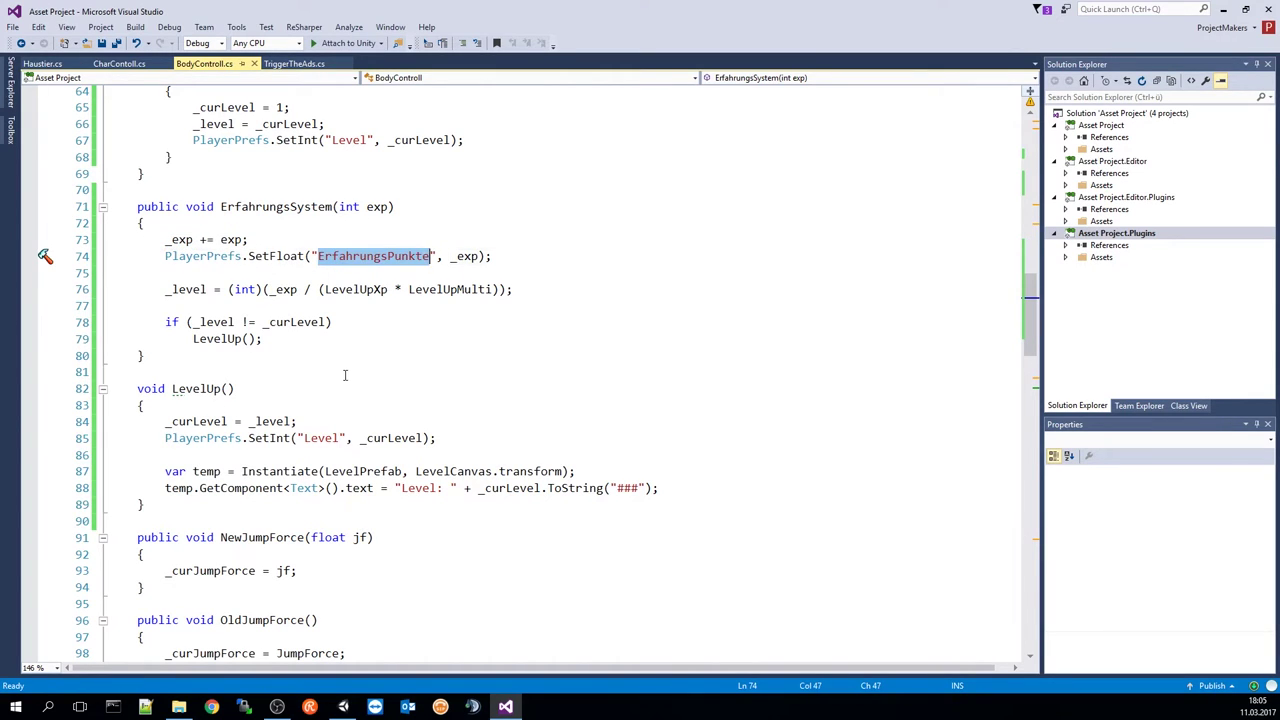
double_click(186, 290)
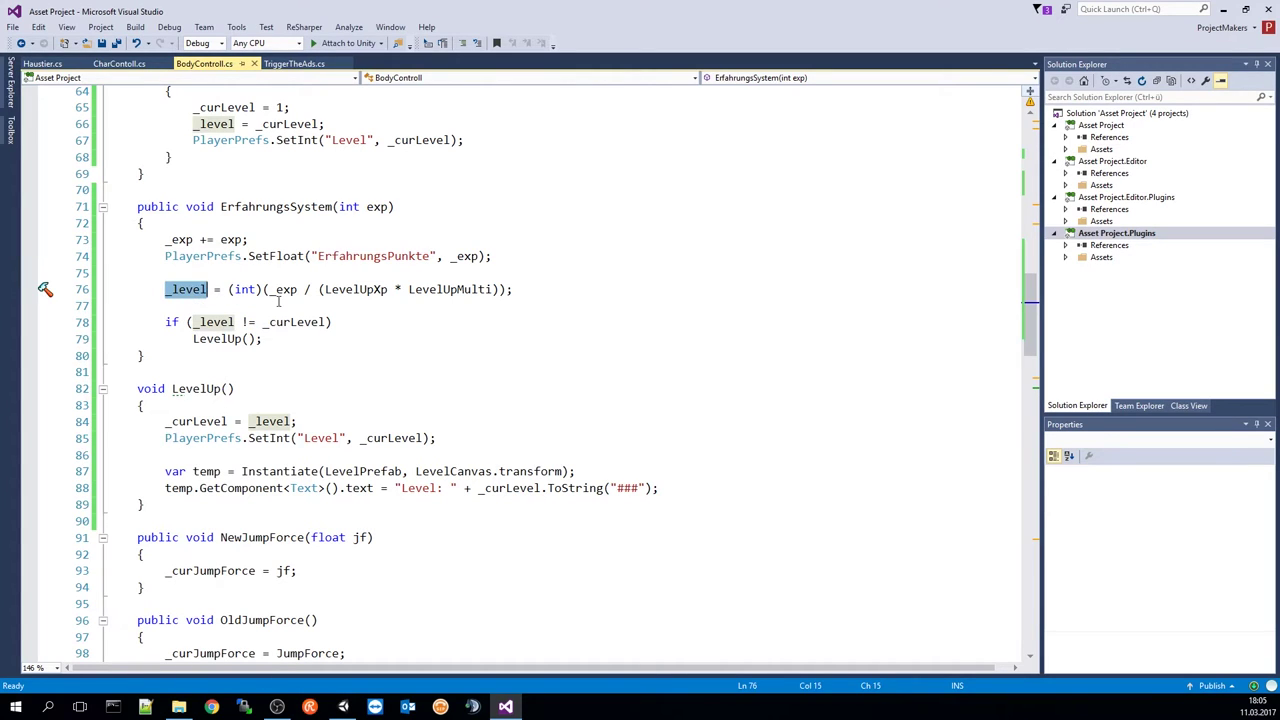
drag(267, 290, 494, 290)
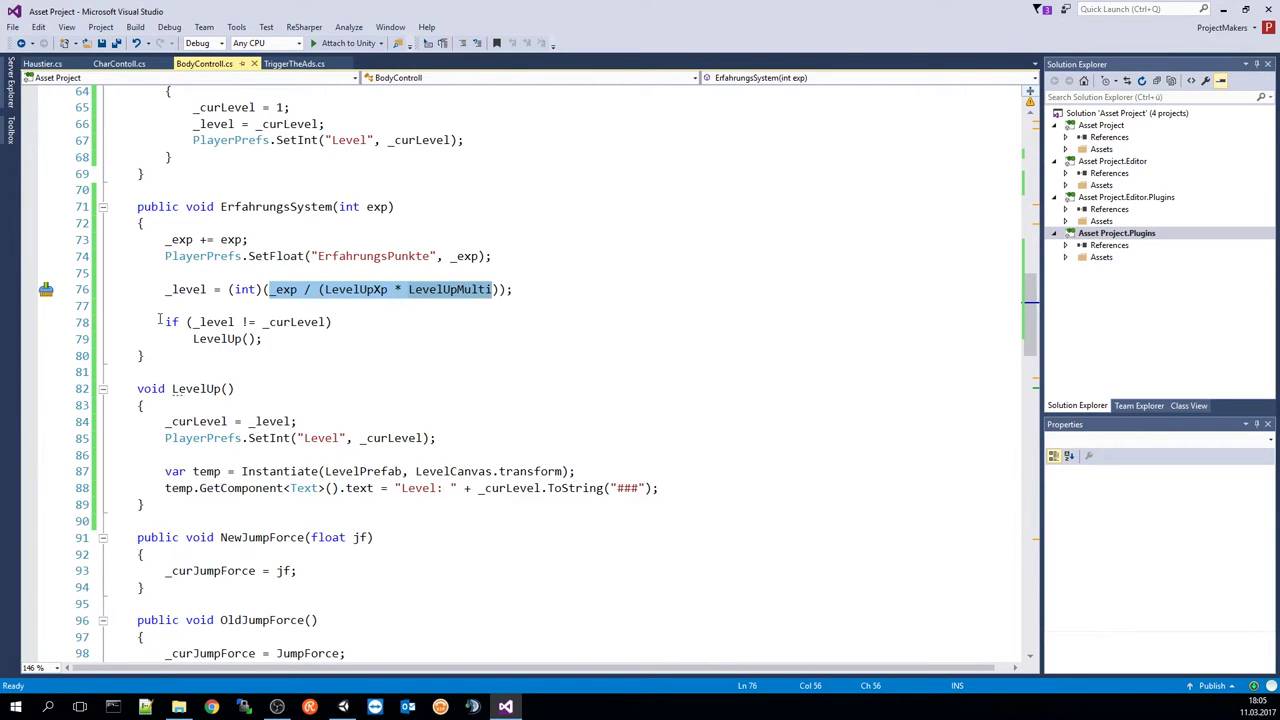
mouse_move(158, 322)
mouse_down()
mouse_move(255, 322)
mouse_move(304, 344)
mouse_up()
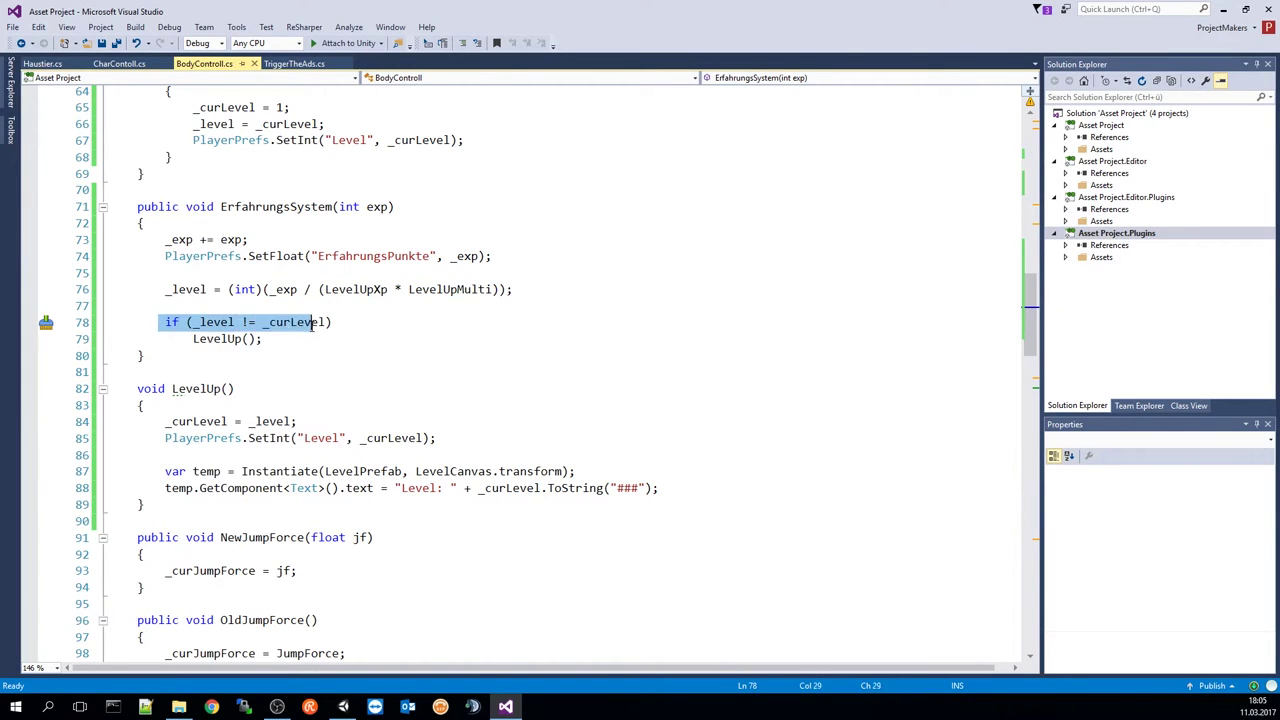
click(304, 344)
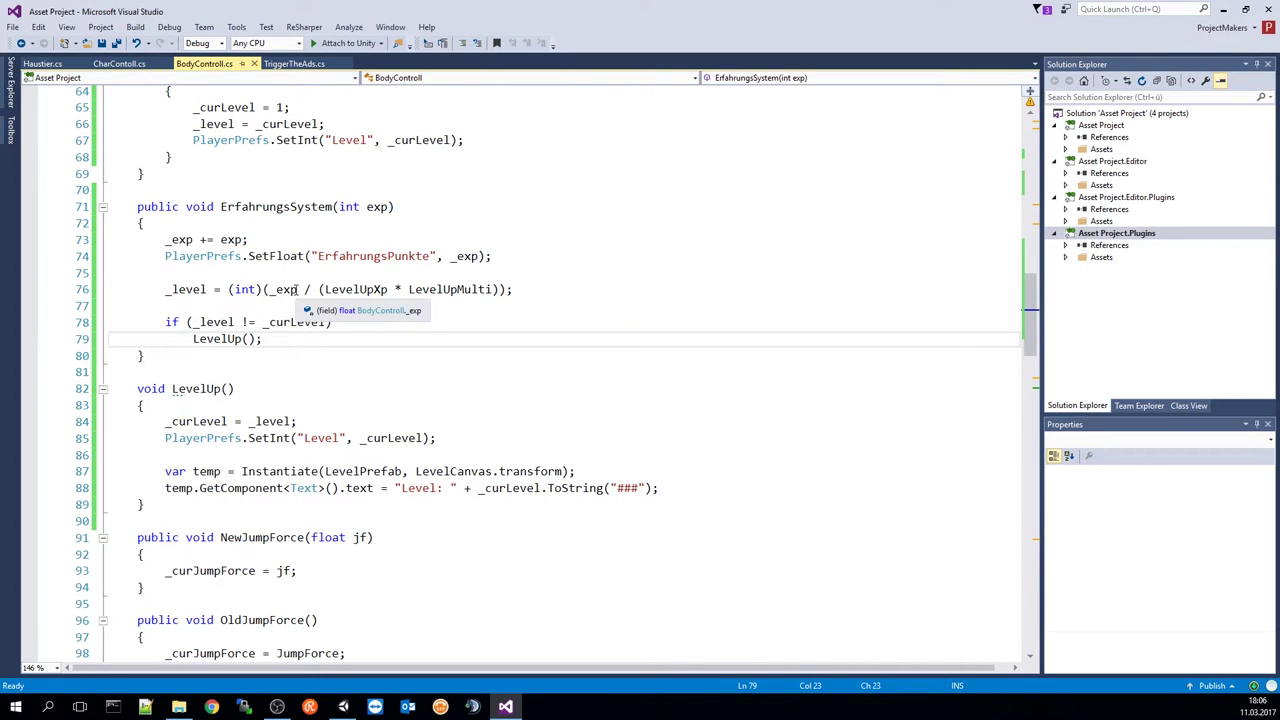
drag(269, 290, 498, 290)
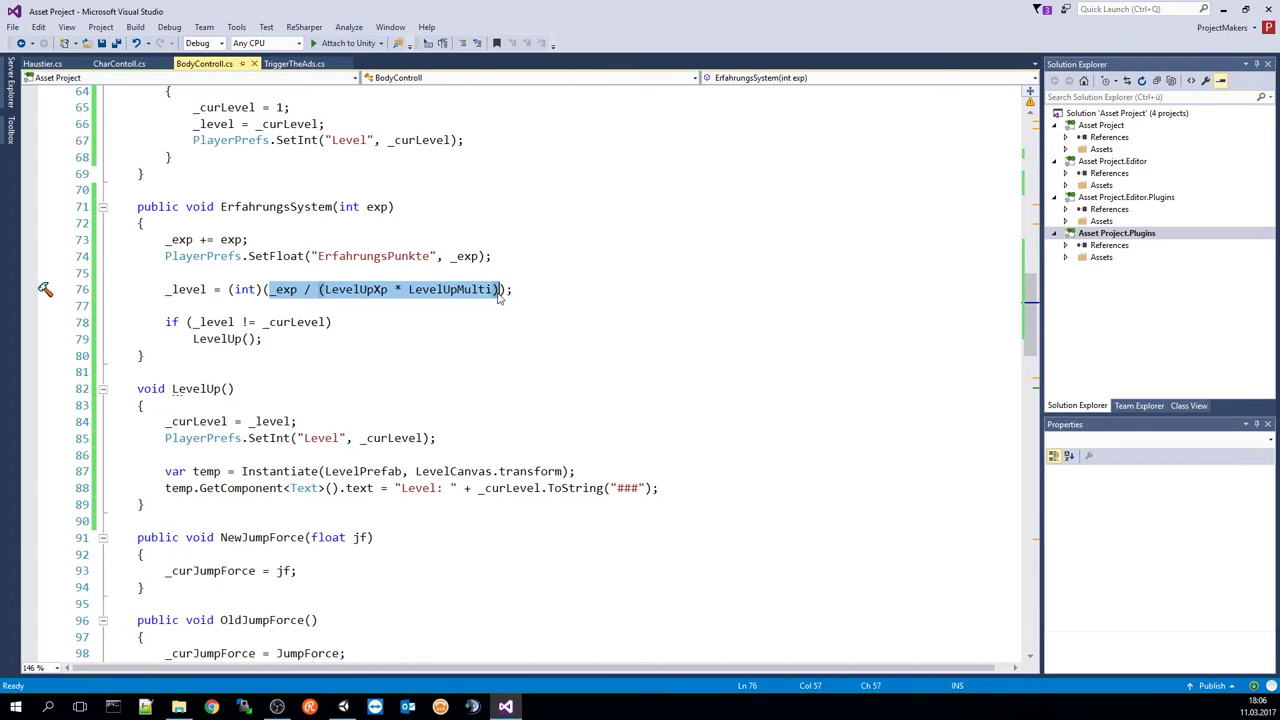
double_click(172, 290)
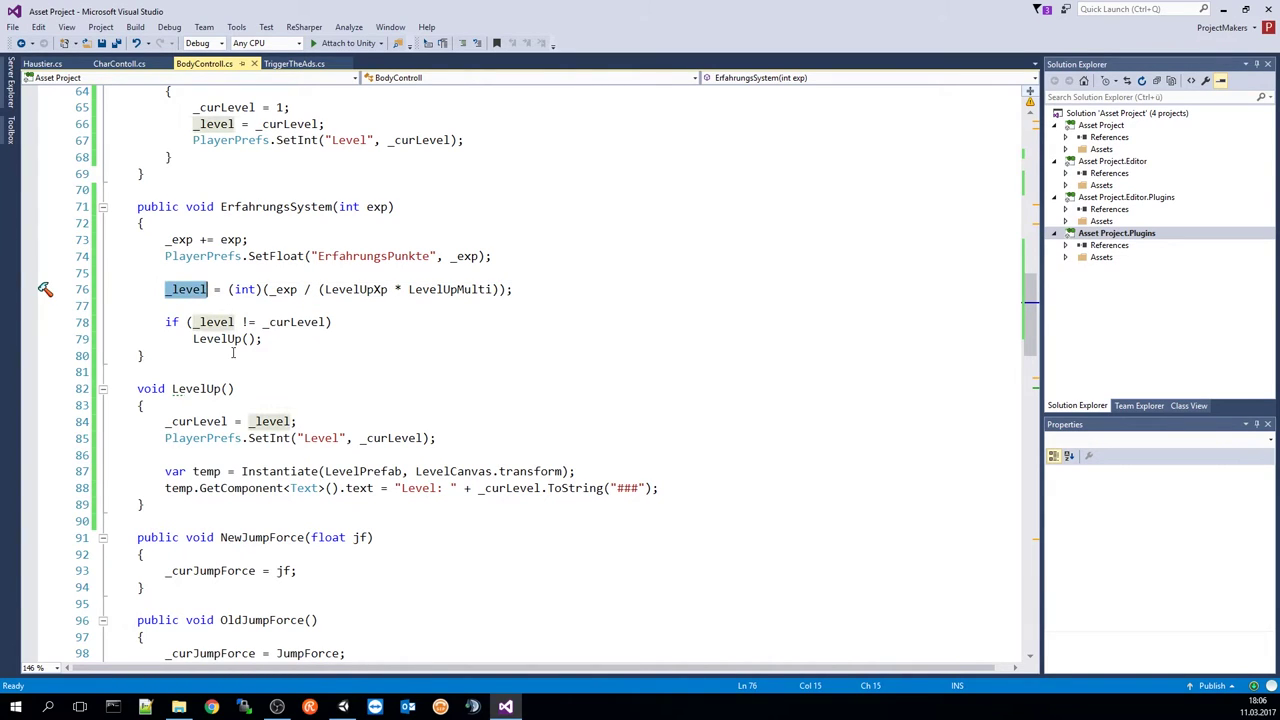
double_click(290, 322)
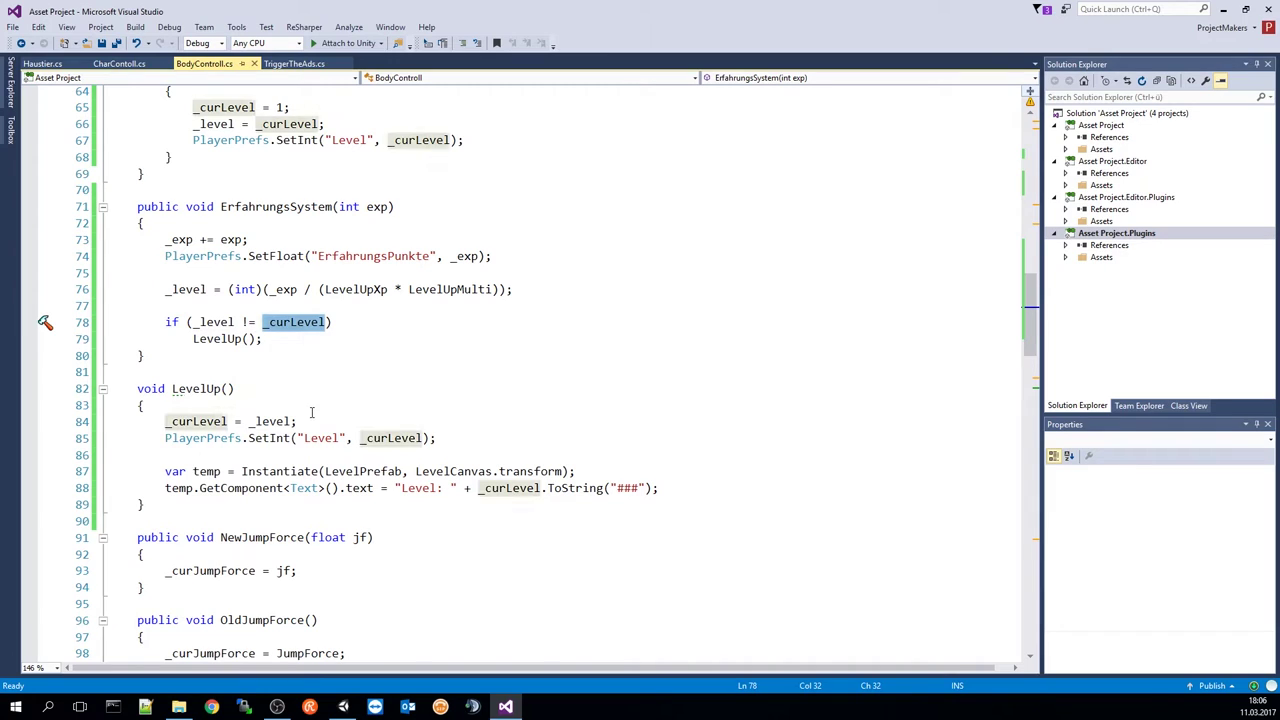
click(216, 324)
mouse_move(166, 290)
mouse_down()
mouse_move(323, 290)
mouse_move(284, 290)
mouse_up()
click(193, 339)
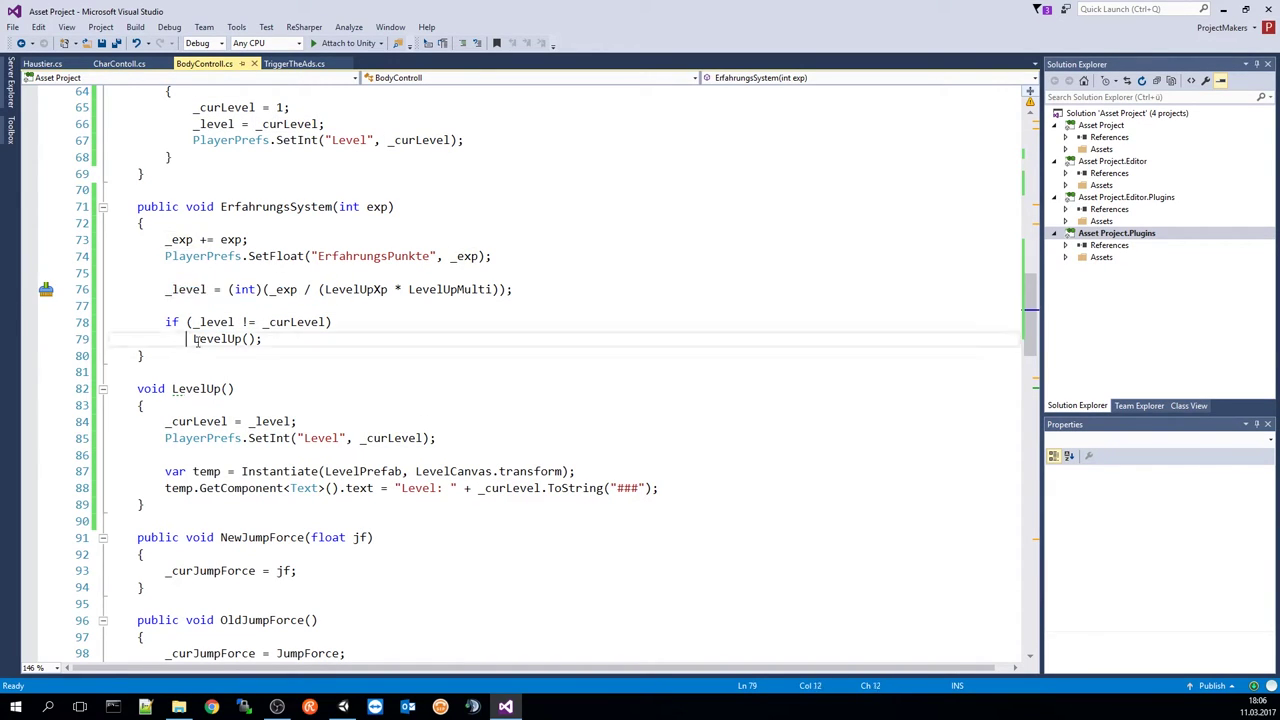
key(shift+End)
scroll(277, 380, down, 1)
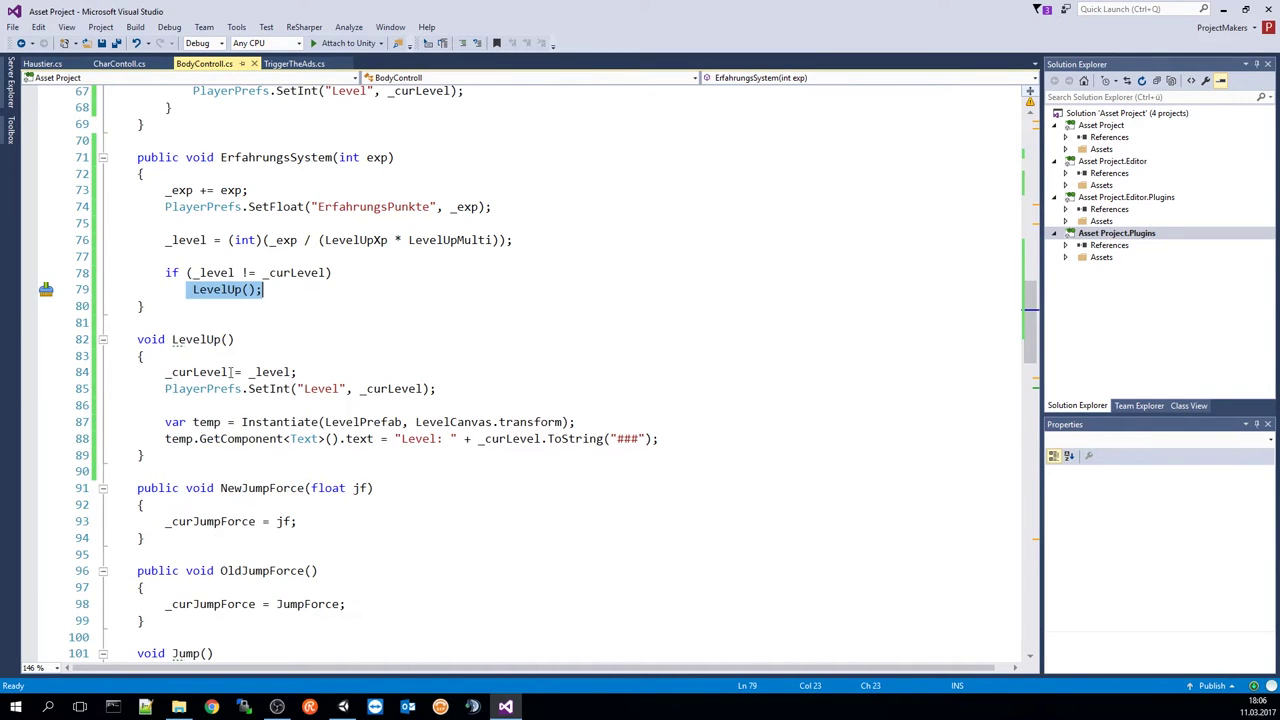
scroll(162, 346, down, 1)
drag(164, 322, 298, 322)
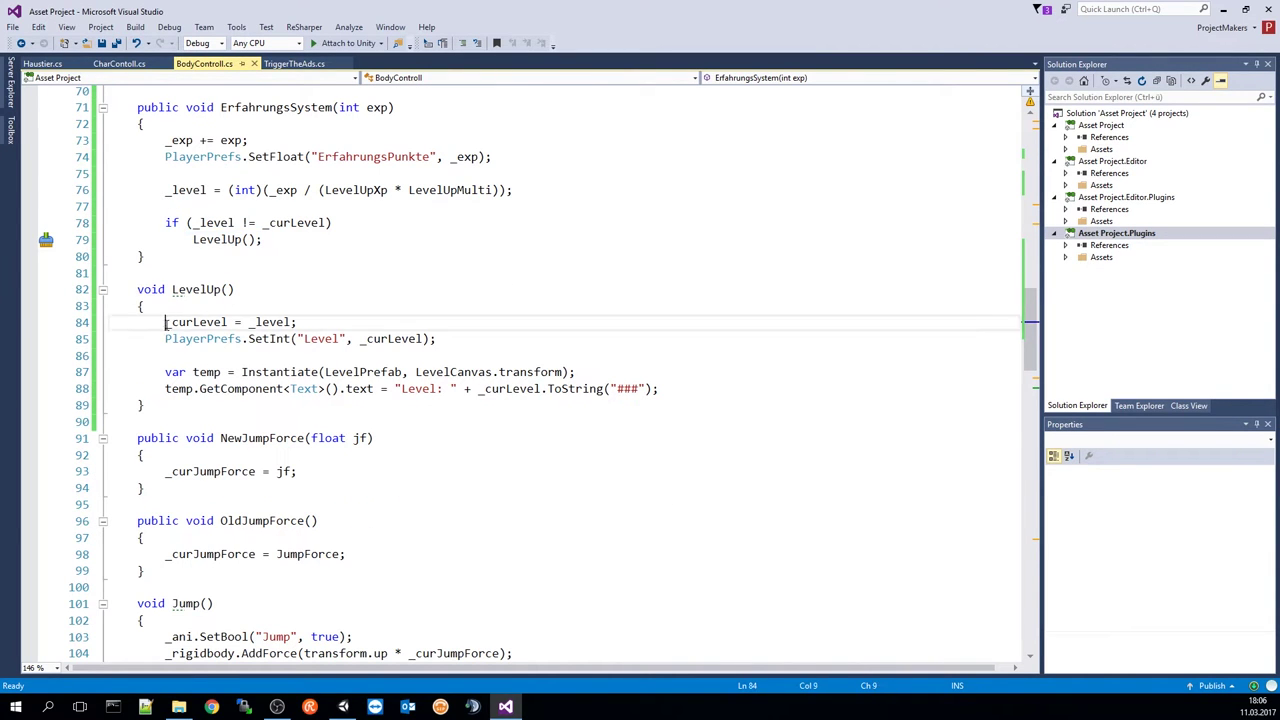
click(290, 224)
click(215, 222)
double_click(295, 222)
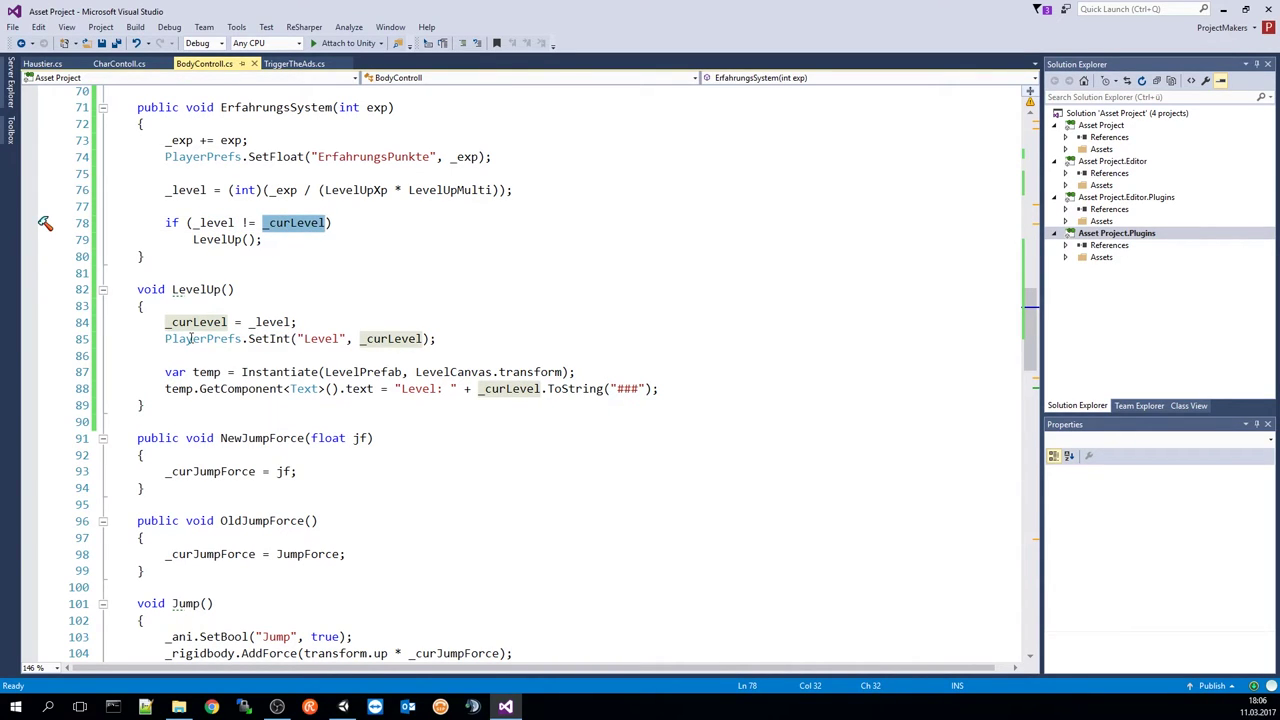
drag(190, 338, 435, 338)
double_click(322, 339)
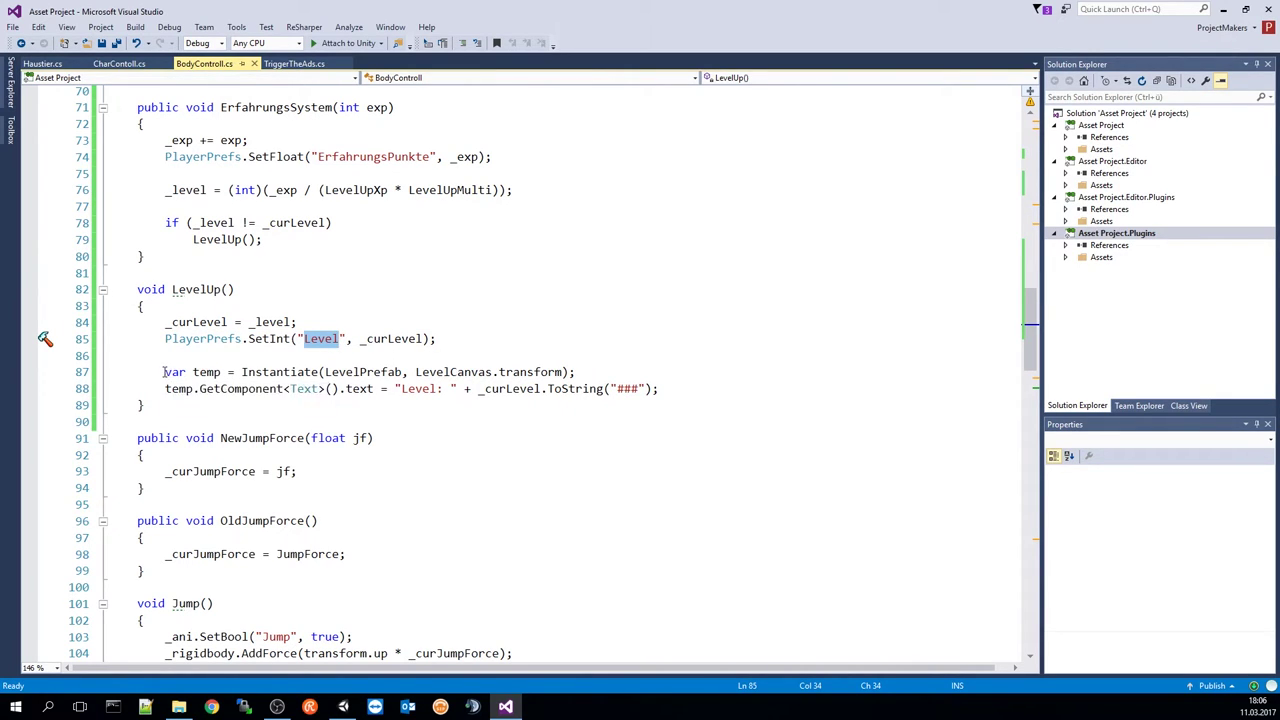
drag(164, 372, 324, 389)
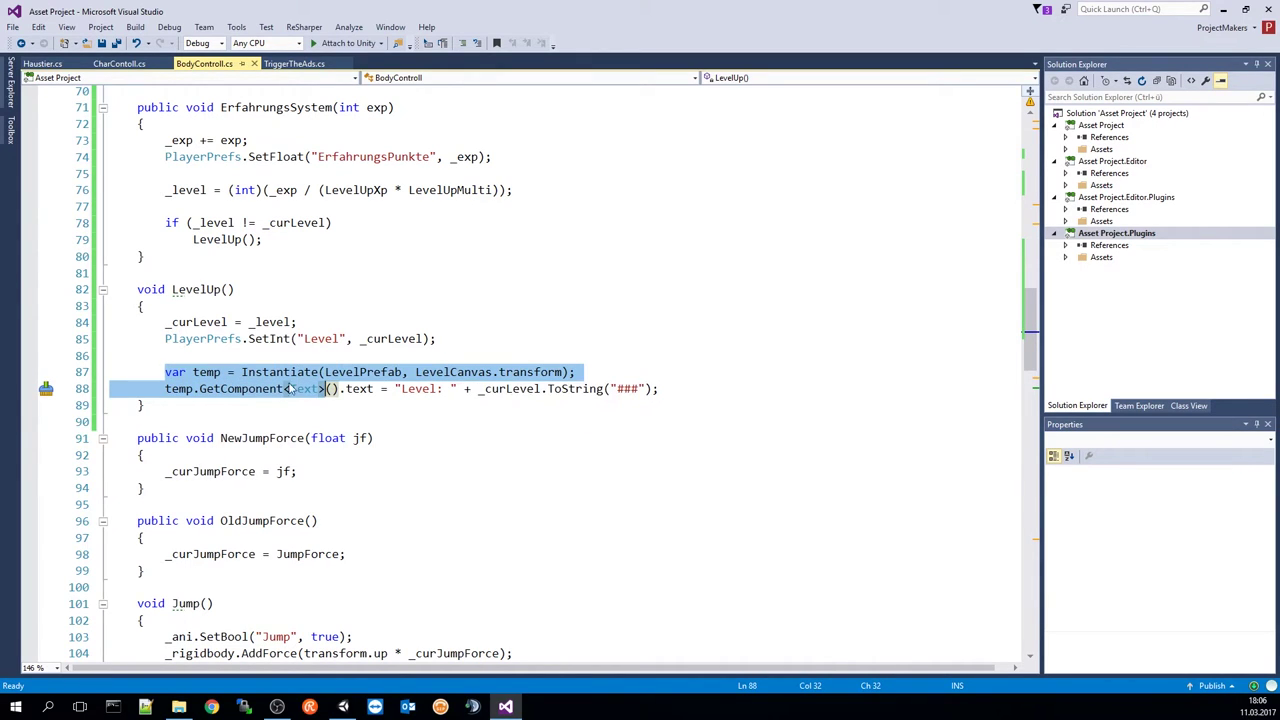
click(207, 372)
drag(241, 372, 383, 372)
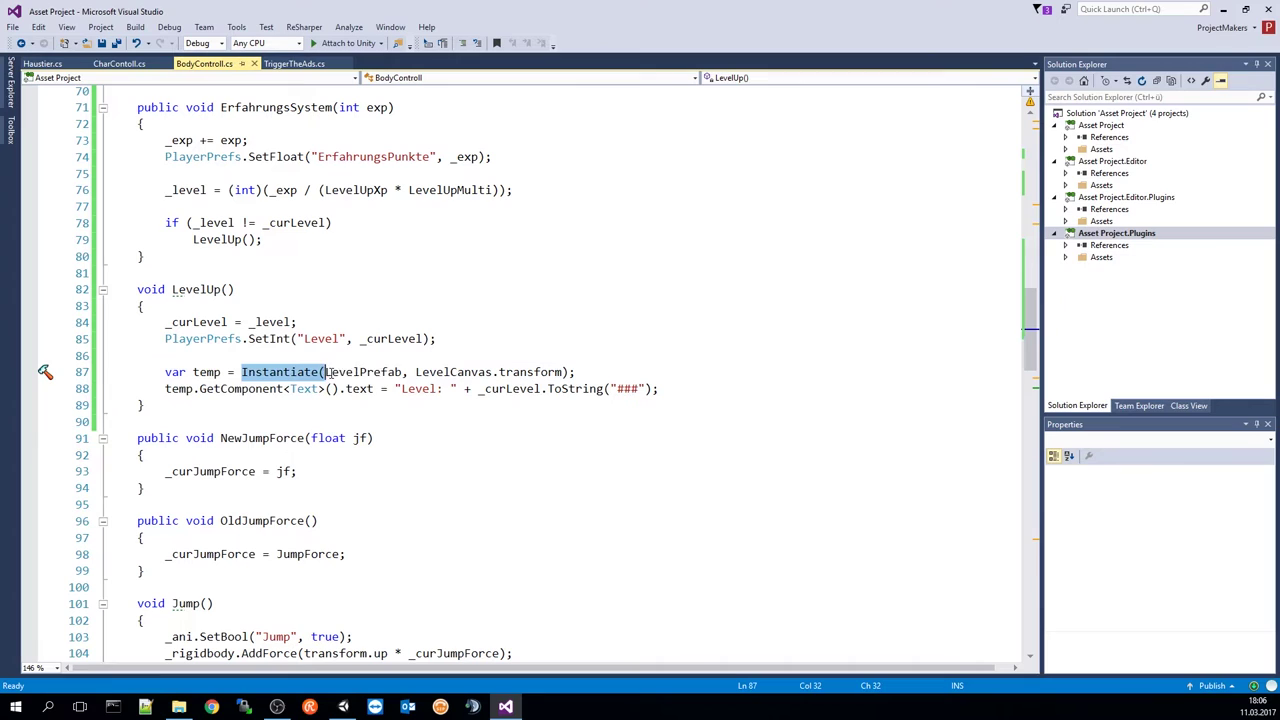
double_click(383, 372)
click(478, 372)
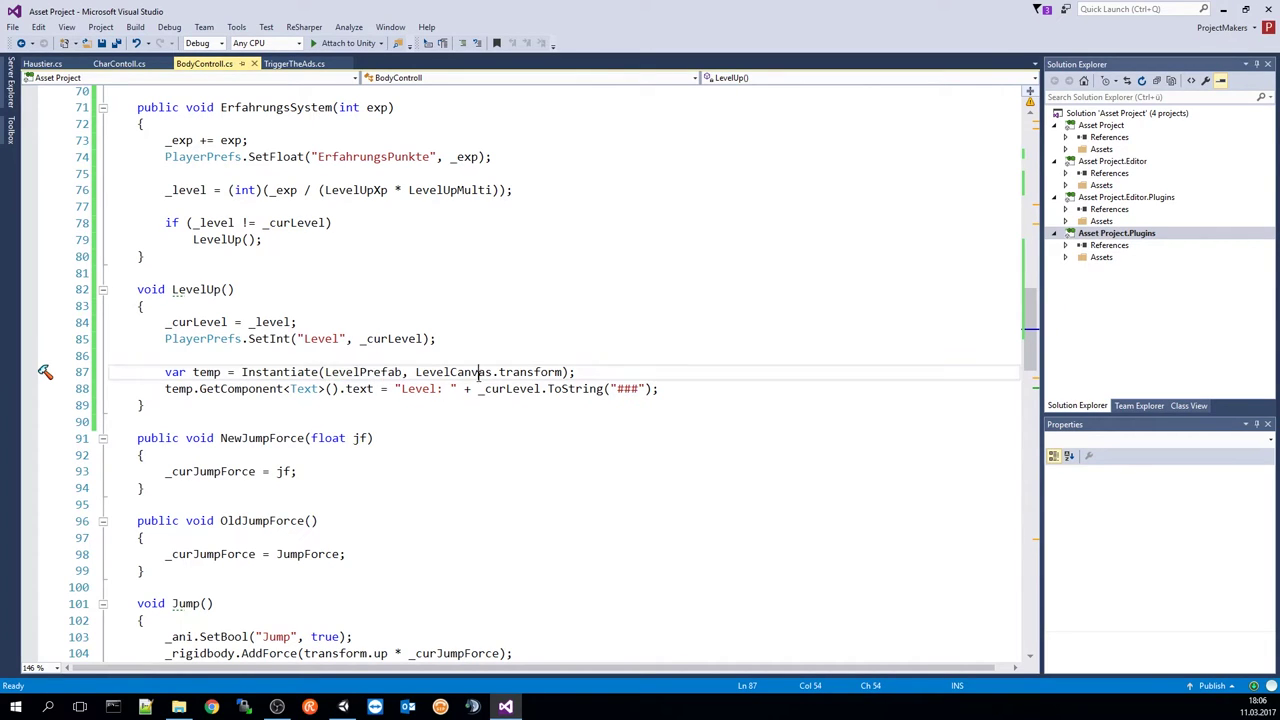
double_click(478, 372)
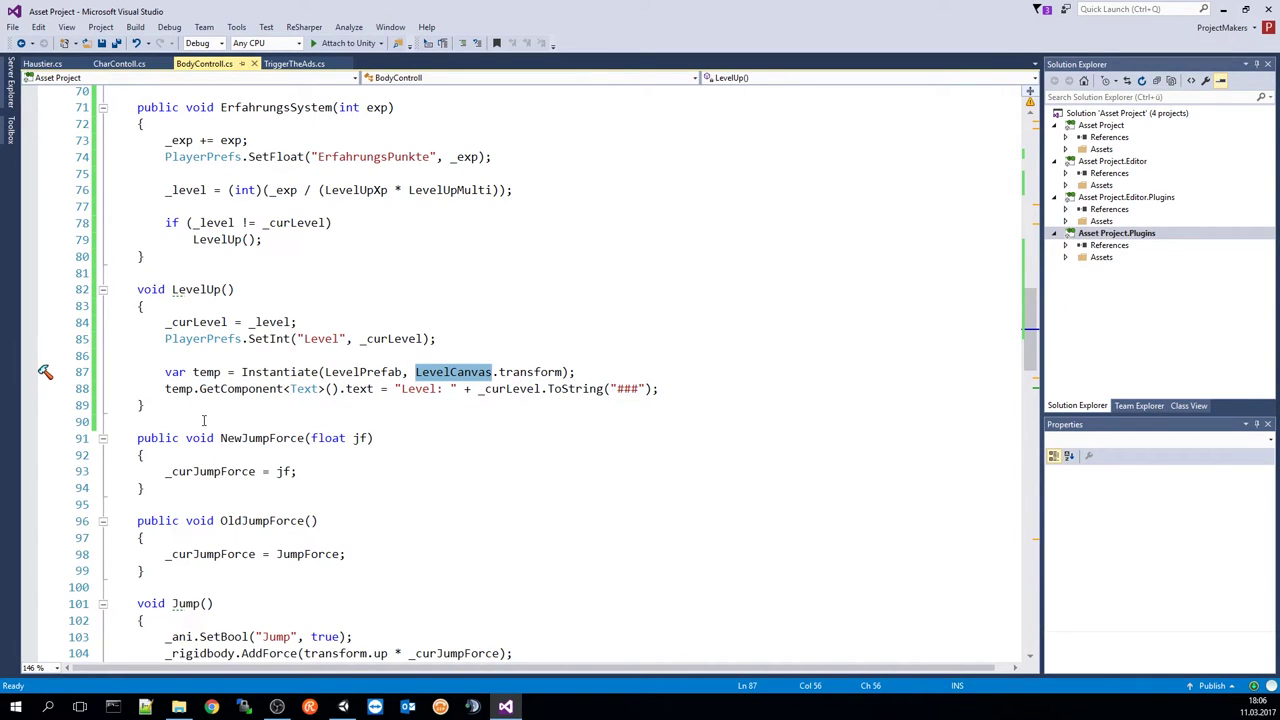
double_click(176, 389)
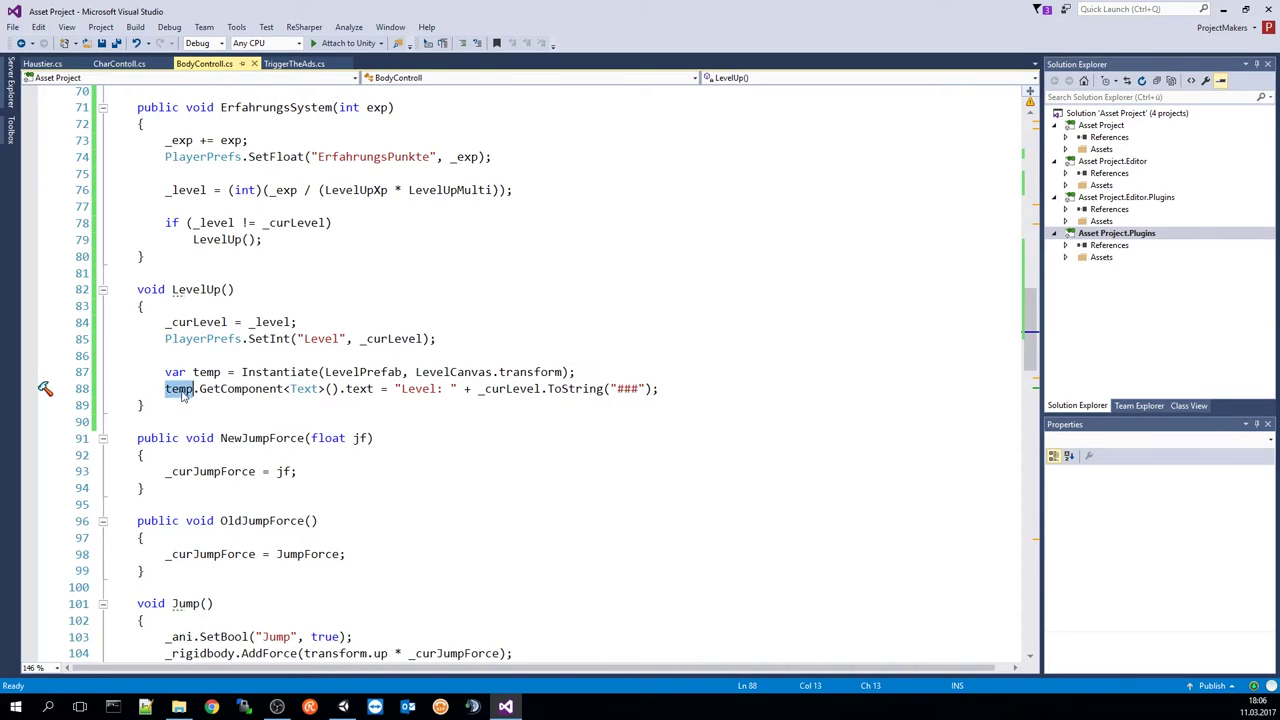
double_click(240, 389)
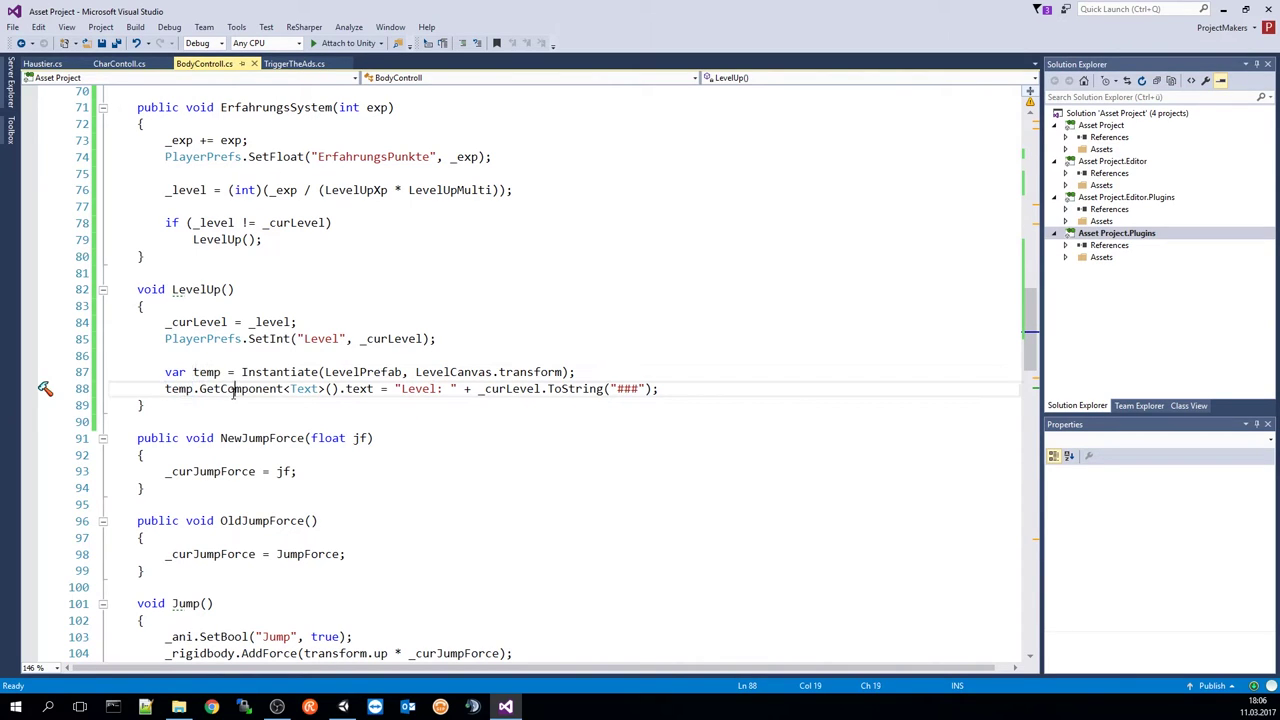
double_click(418, 389)
drag(471, 389, 659, 389)
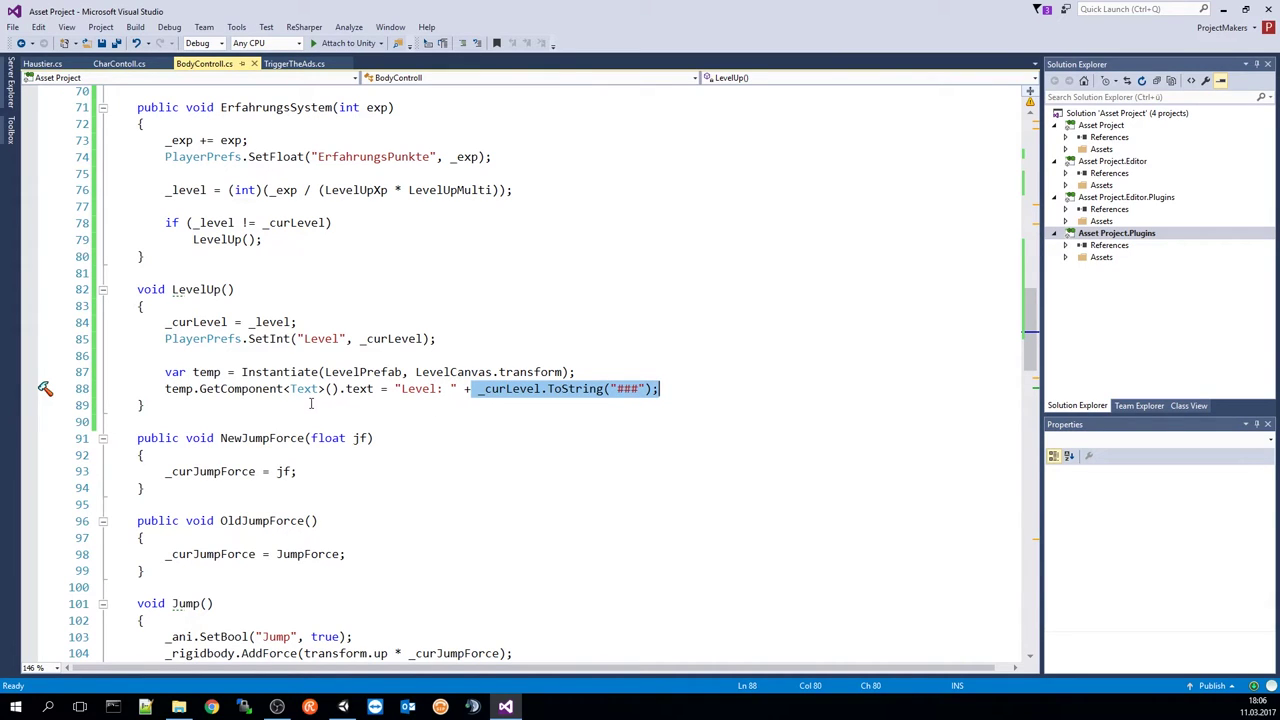
drag(450, 389, 403, 389)
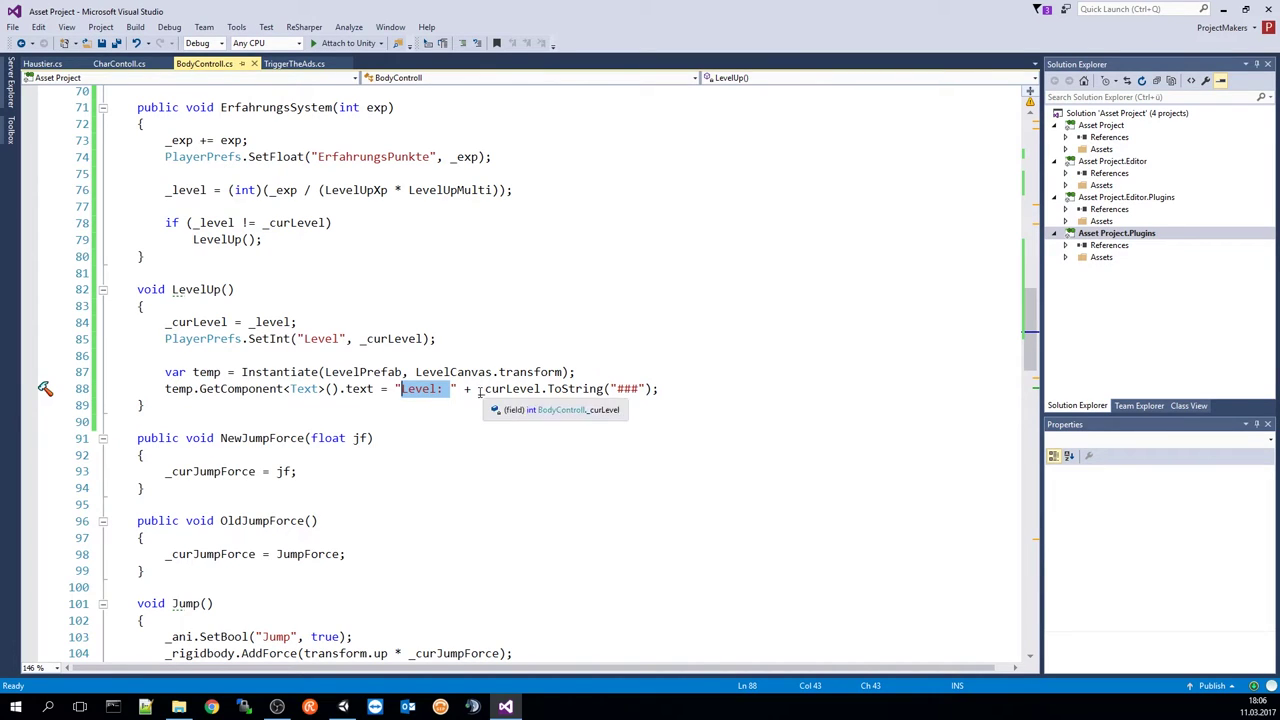
drag(479, 389, 661, 389)
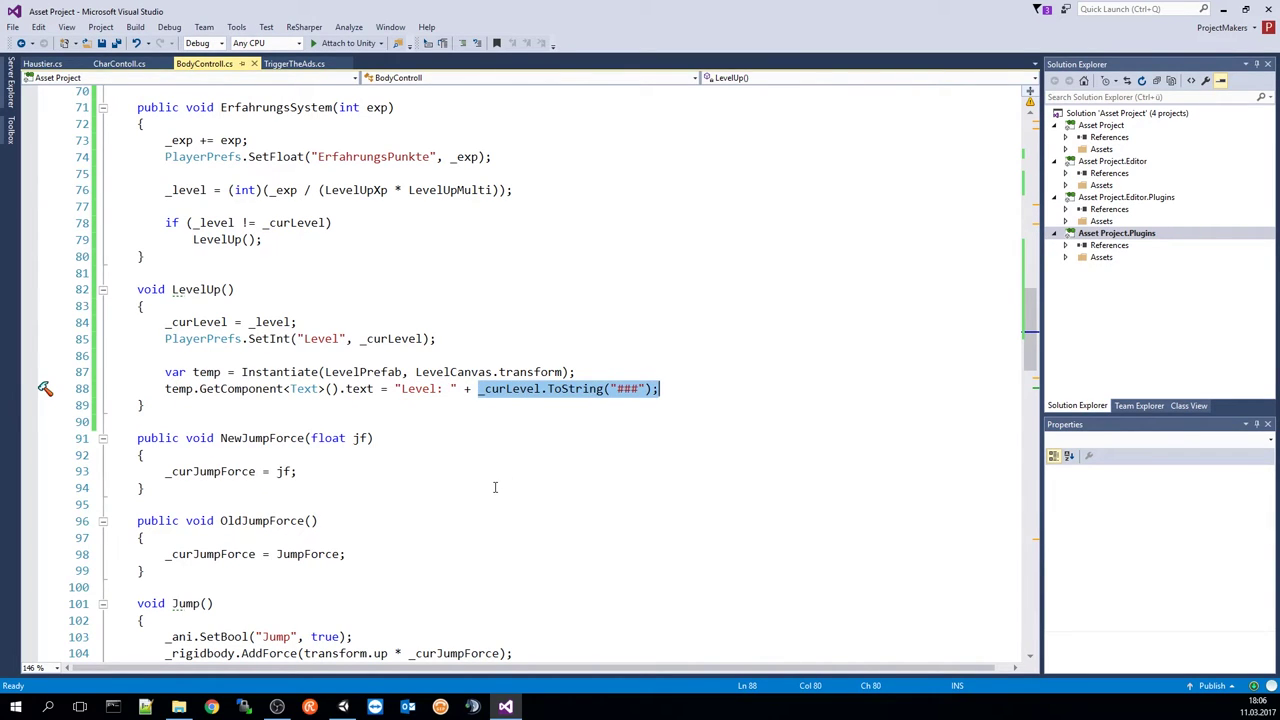
drag(249, 413, 127, 293)
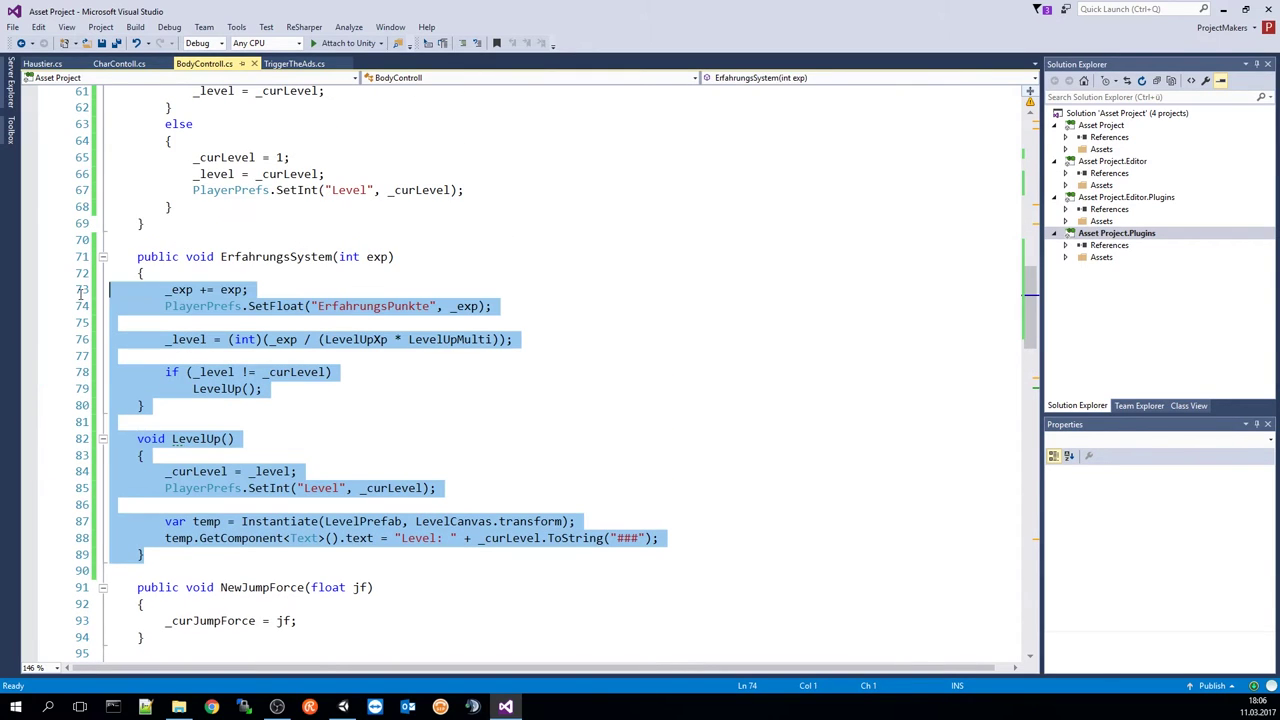
scroll(319, 432, up, 2)
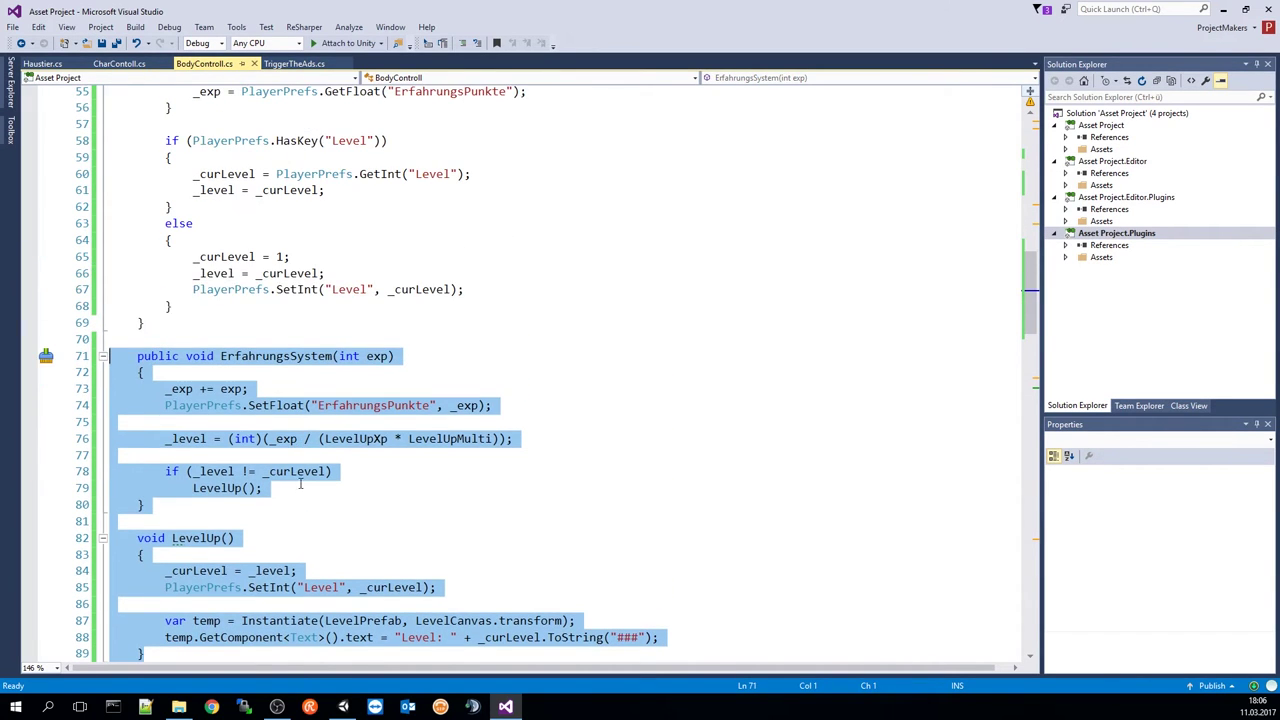
scroll(260, 380, up, 2)
scroll(200, 320, up, 1)
scroll(143, 272, up, 2)
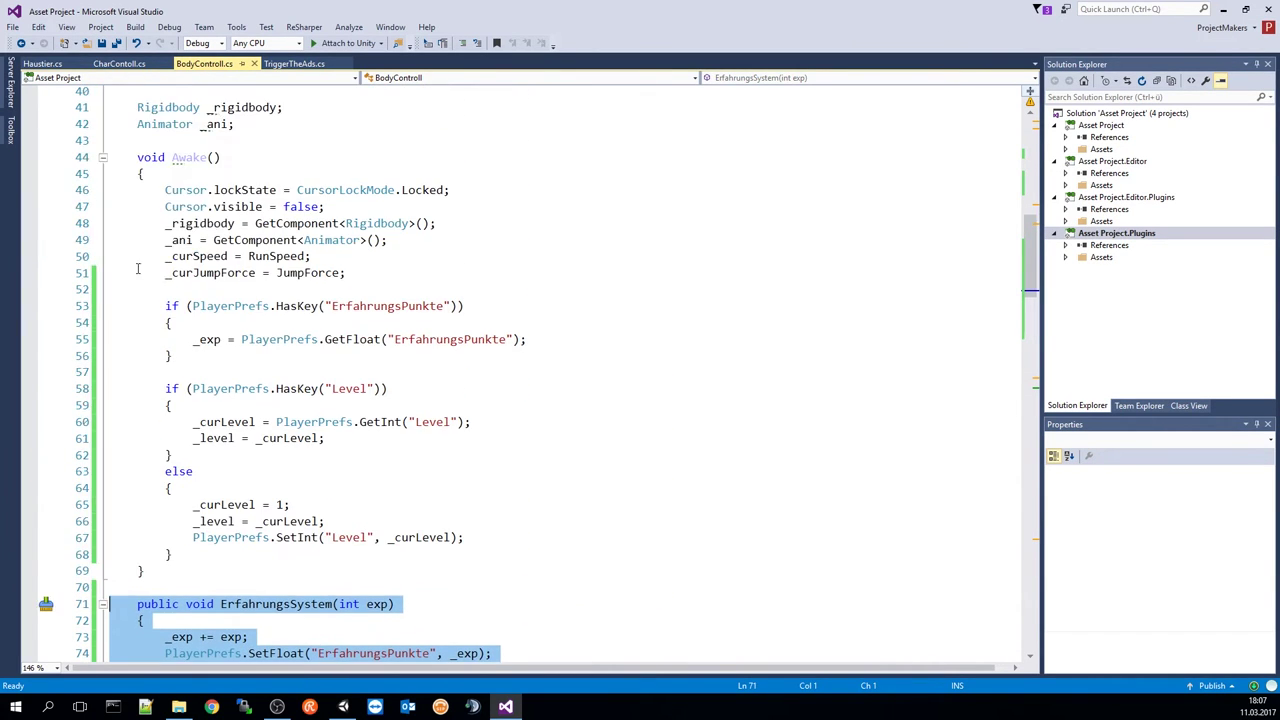
click(147, 152)
scroll(147, 152, down, 1)
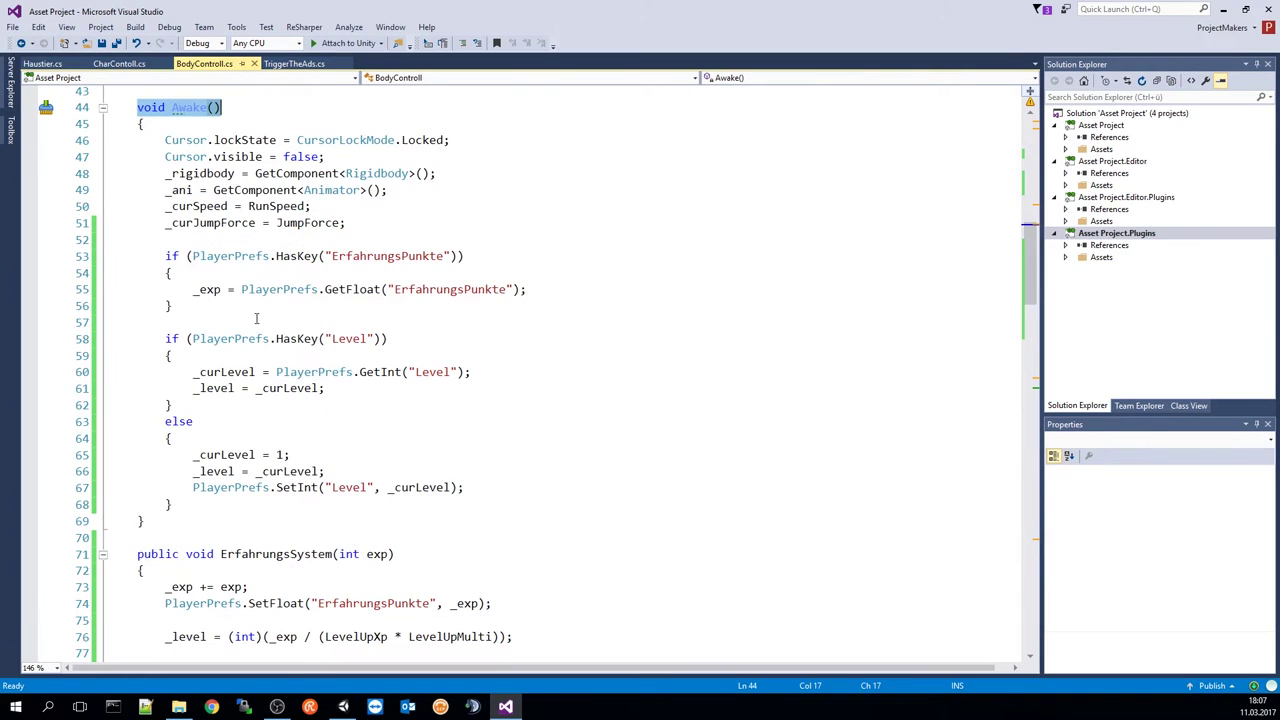
click(119, 257)
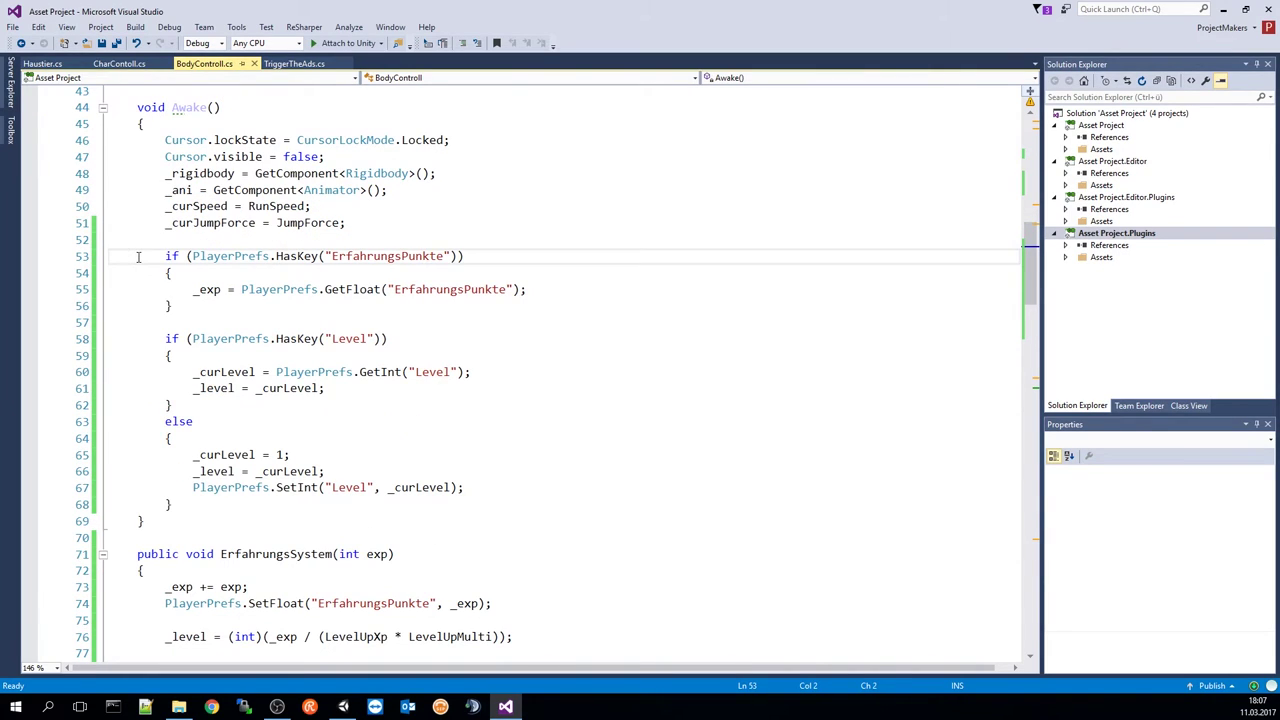
mouse_move(153, 258)
mouse_down()
mouse_move(469, 260)
mouse_move(470, 276)
mouse_move(528, 289)
mouse_move(172, 306)
mouse_move(172, 340)
mouse_move(407, 339)
mouse_move(473, 372)
mouse_up()
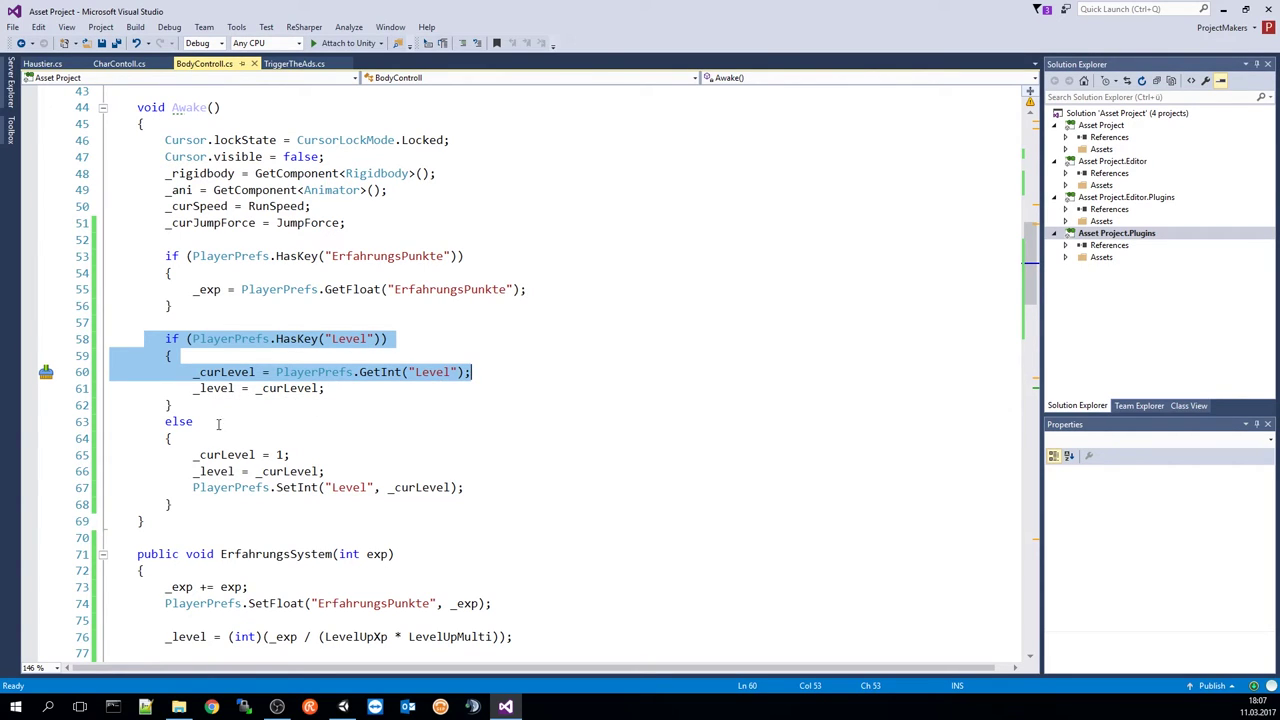
mouse_move(145, 424)
mouse_down()
mouse_move(477, 485)
mouse_move(110, 456)
mouse_up()
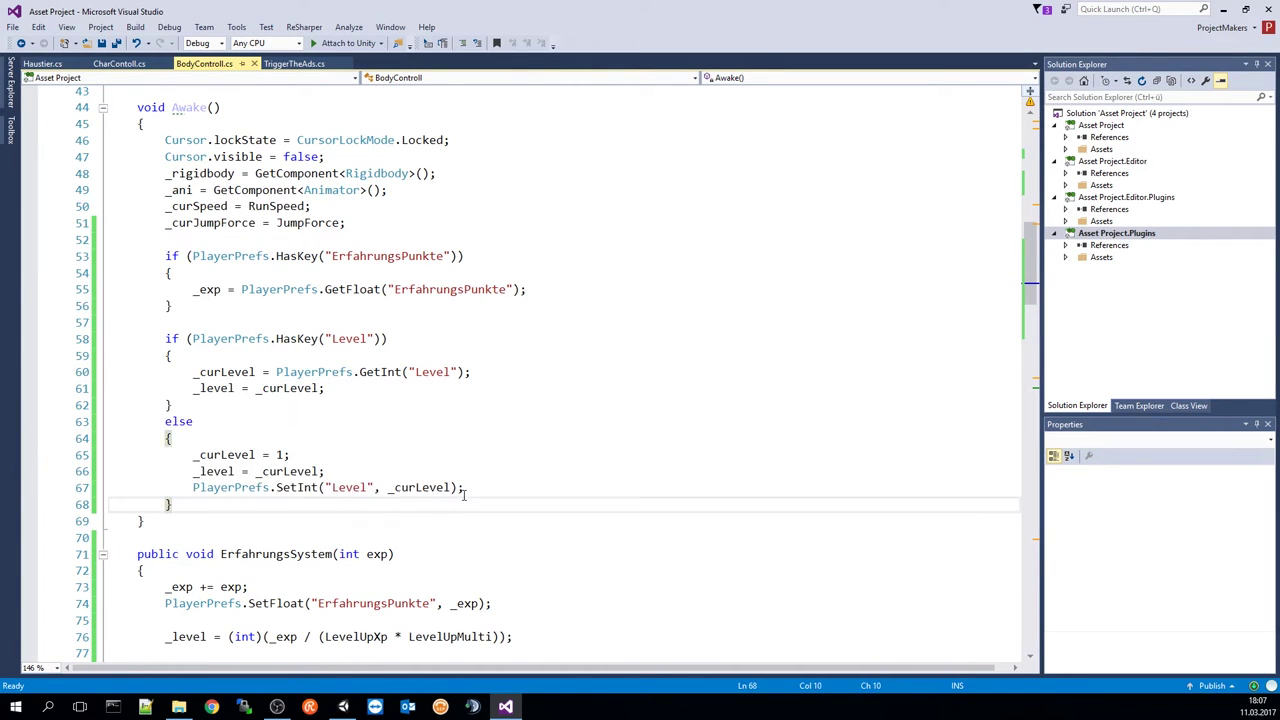
click(337, 455)
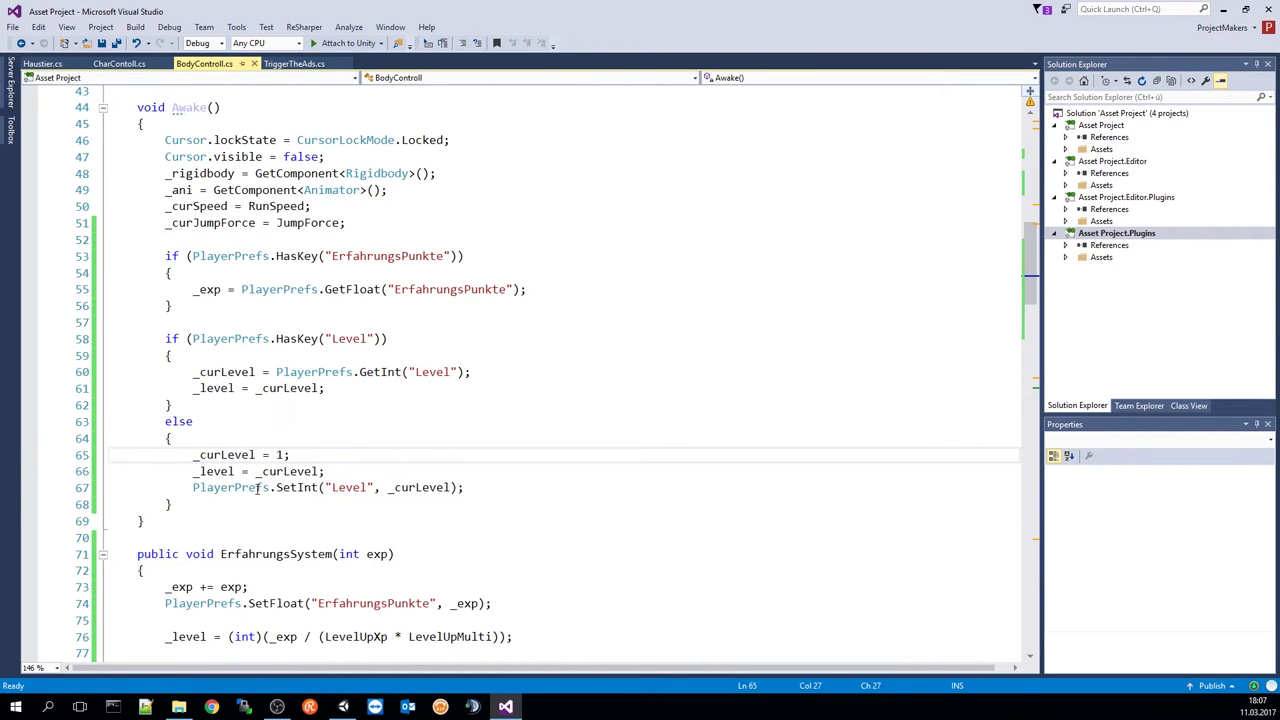
scroll(258, 488, up, 6)
scroll(262, 133, up, 3)
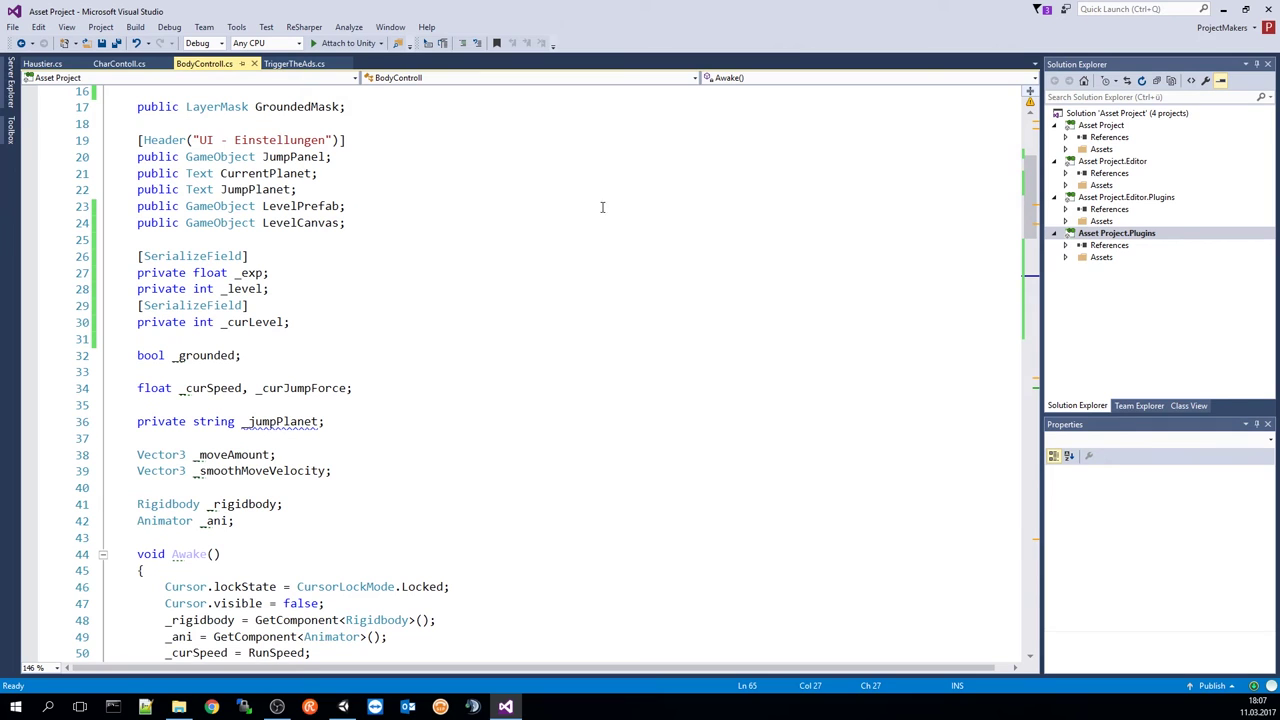
- In Unity, select the Canvas and browse unitychan's create menu before reselecting Canvas
click(1222, 9)
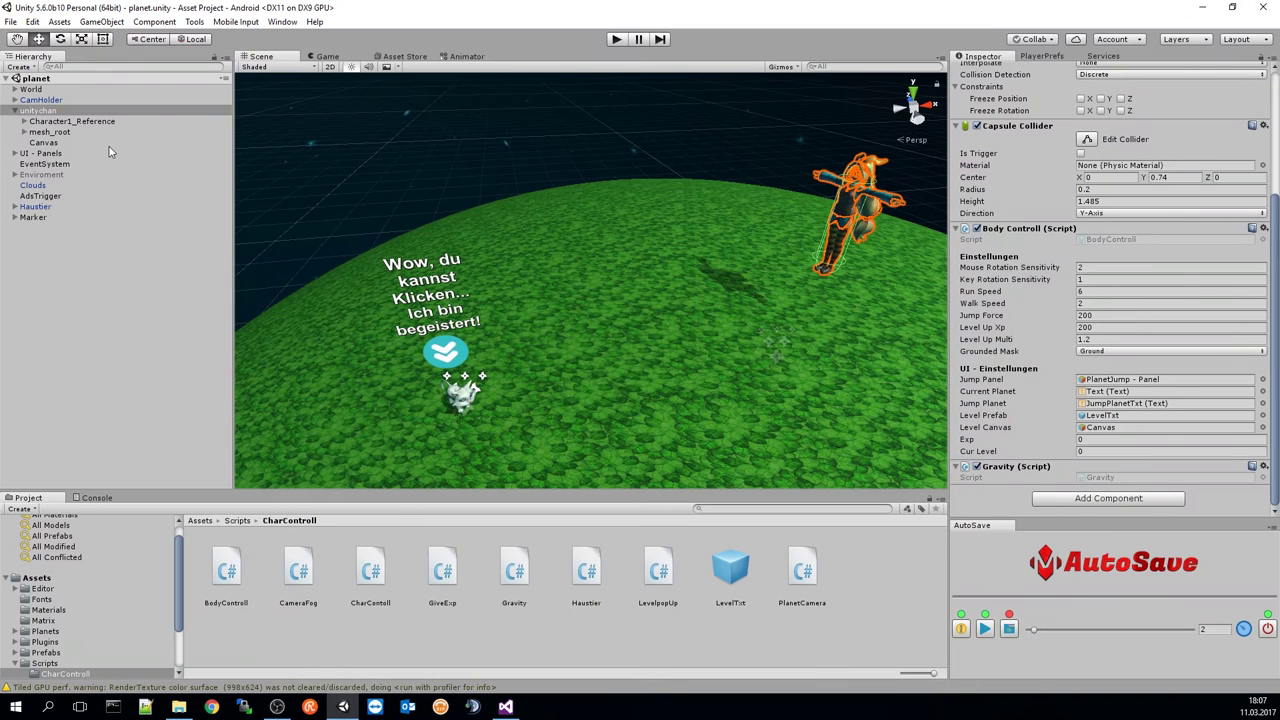
click(45, 145)
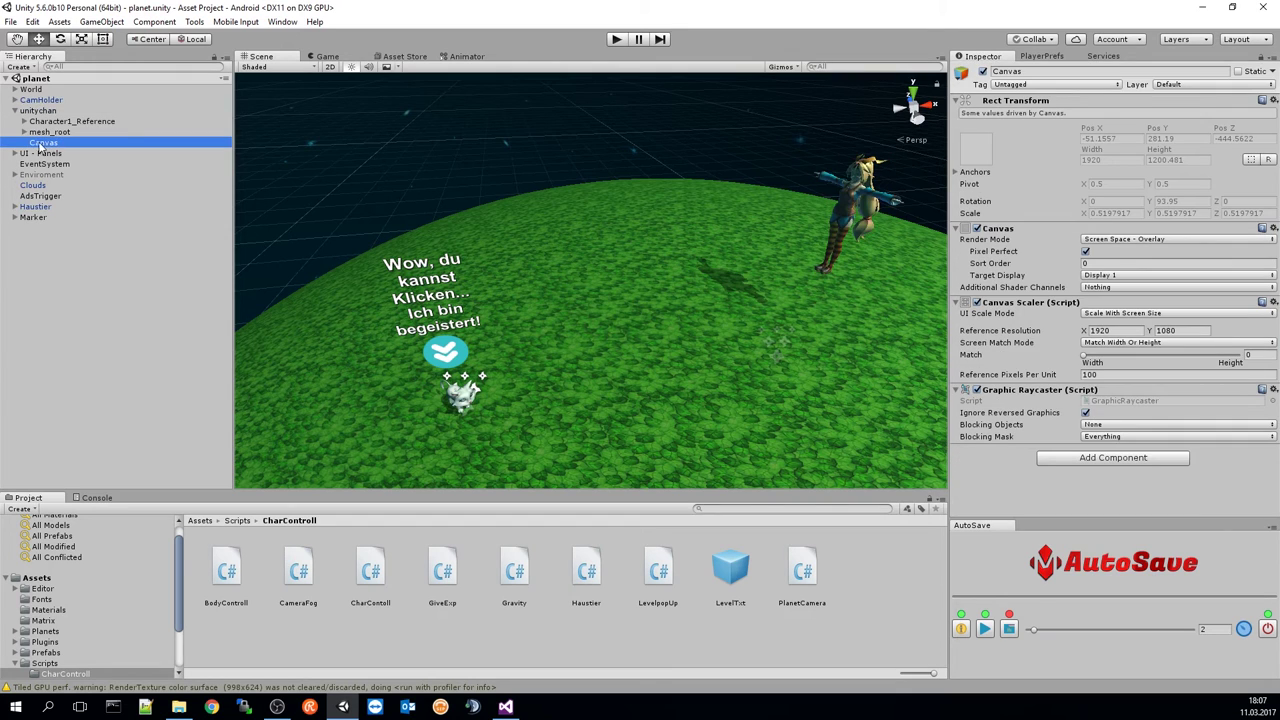
click(40, 112)
right_click(40, 112)
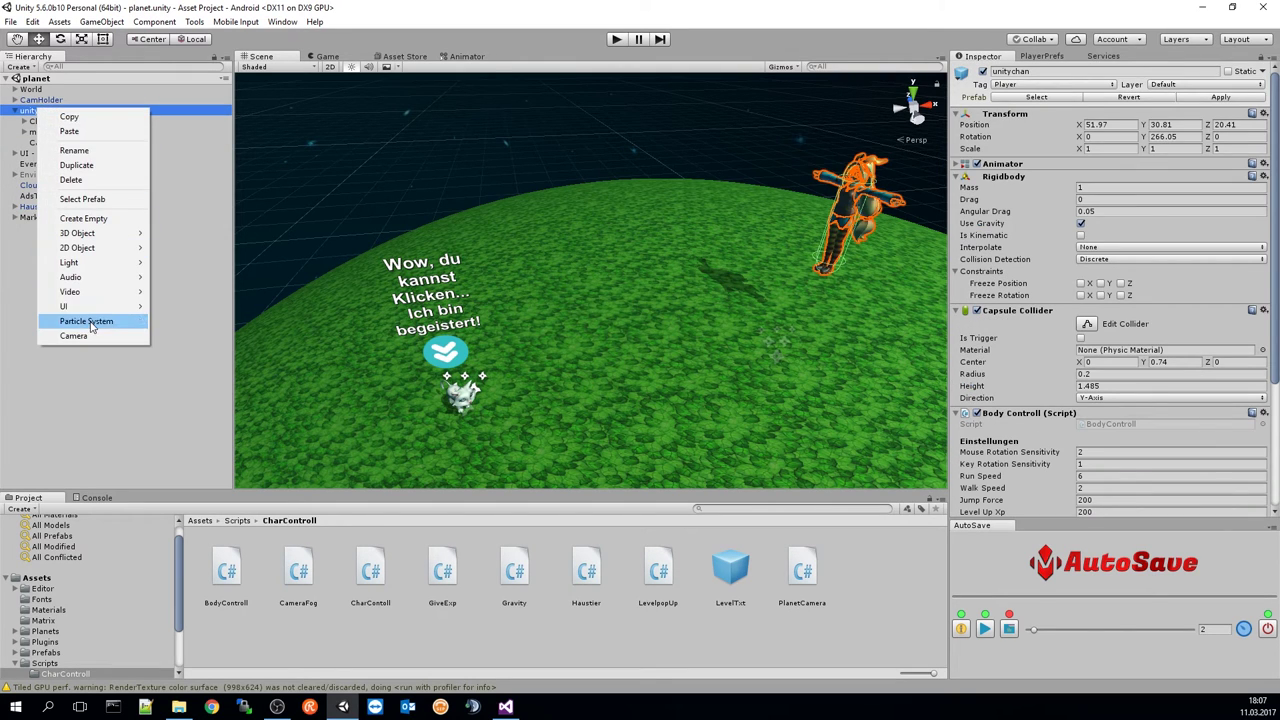
mouse_move(100, 308)
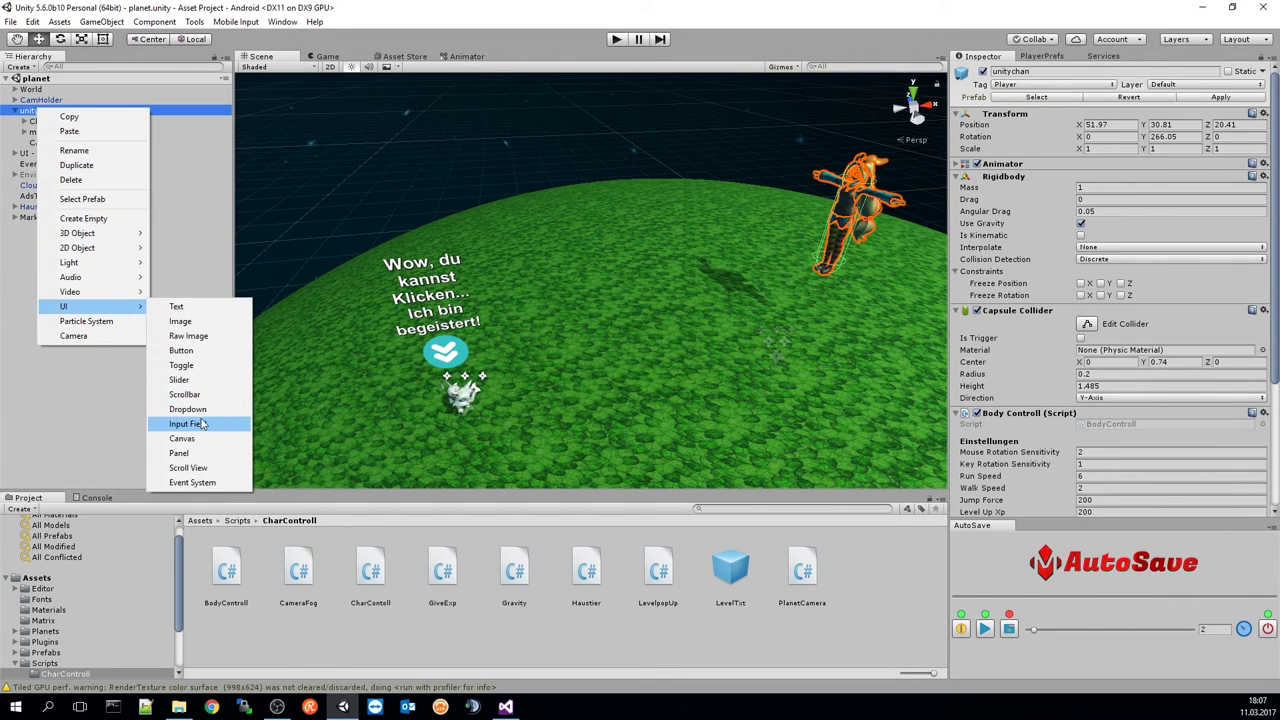
click(43, 145)
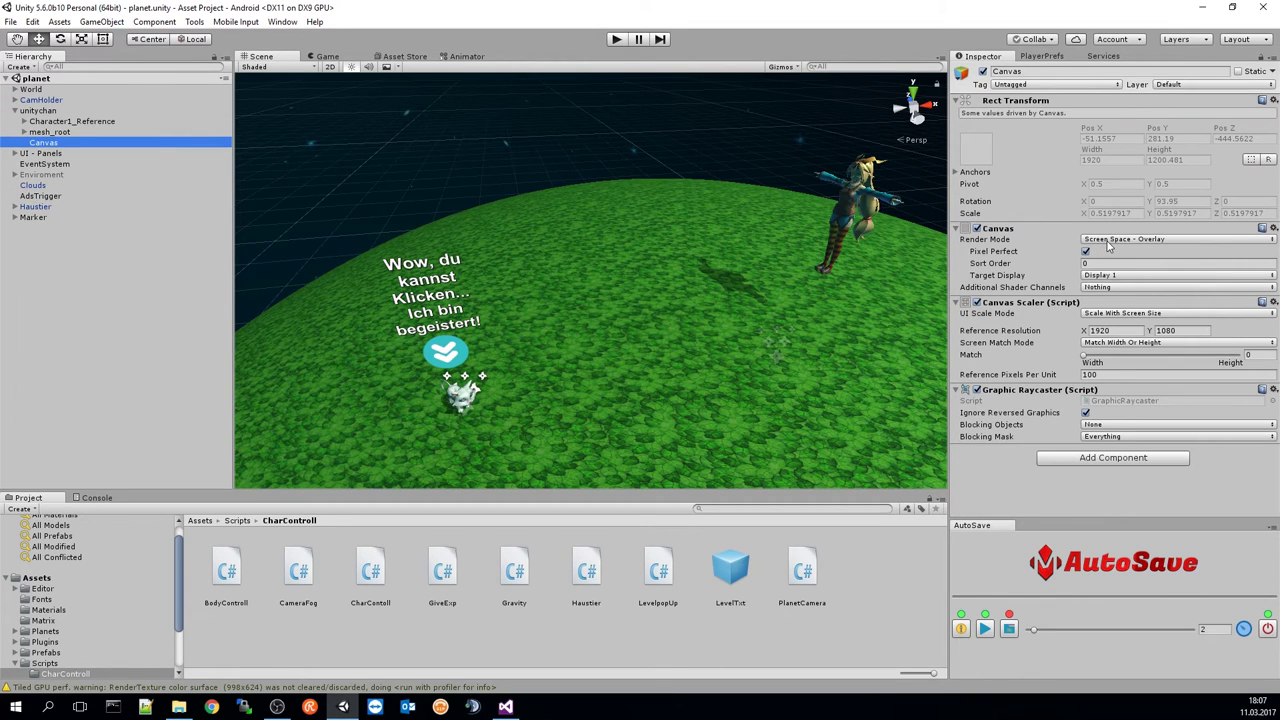
- Check the Canvas Scaler reference resolution of 1920 by 1080
click(1124, 331)
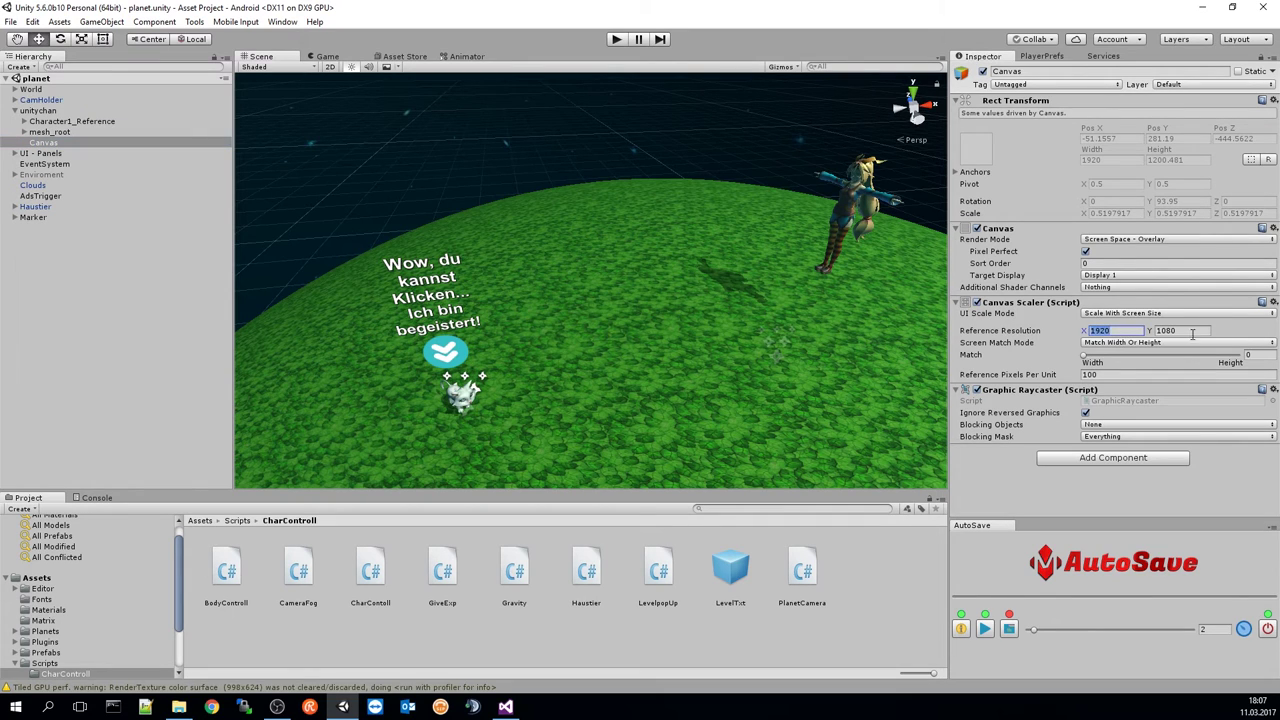
key(Tab)
key(shift+Tab)
key(Tab)
- Check unitychan's Body Controll fields: LevelTxt as Level Prefab and Canvas as Level Canvas
click(54, 112)
scroll(1045, 405, down, 3)
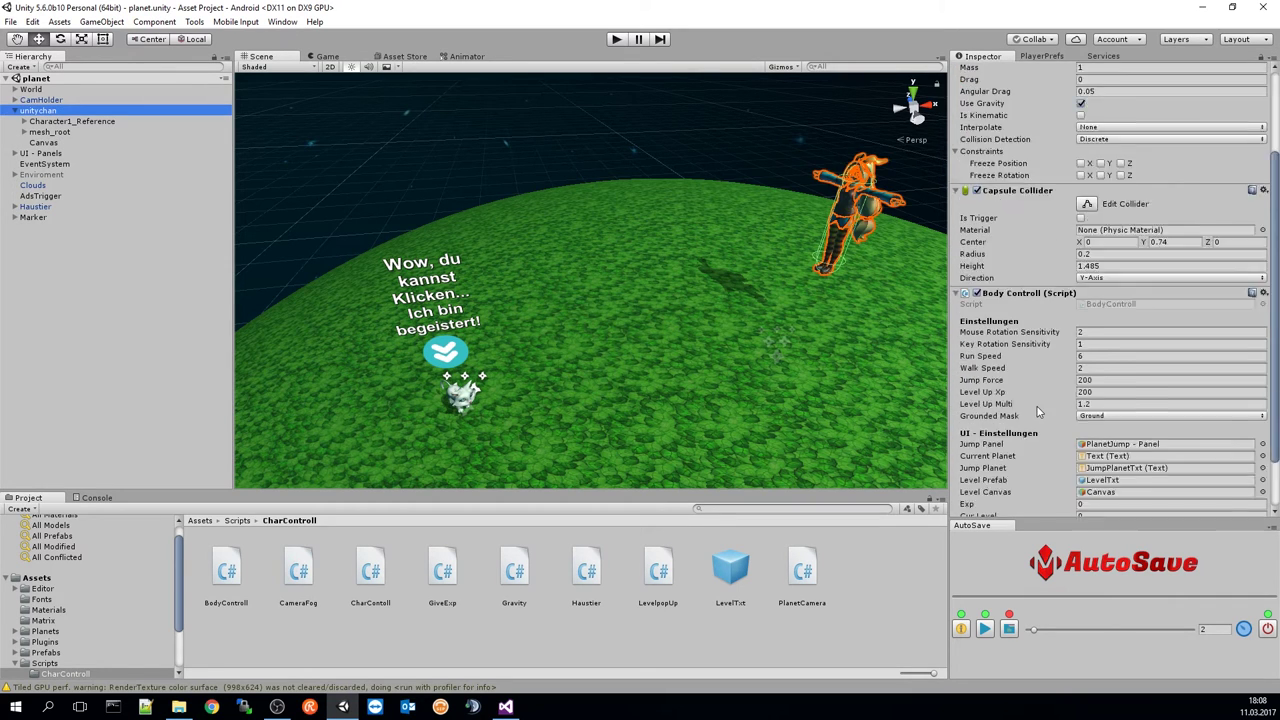
scroll(1040, 410, down, 1)
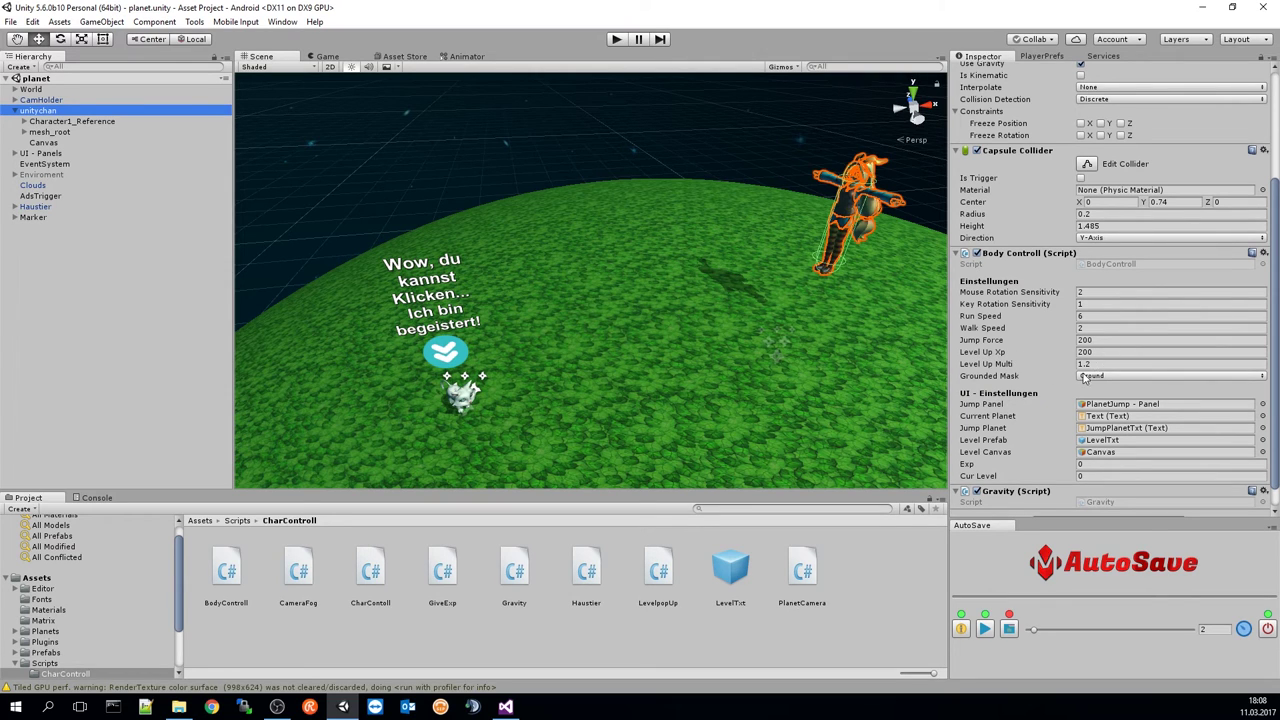
scroll(1005, 366, down, 1)
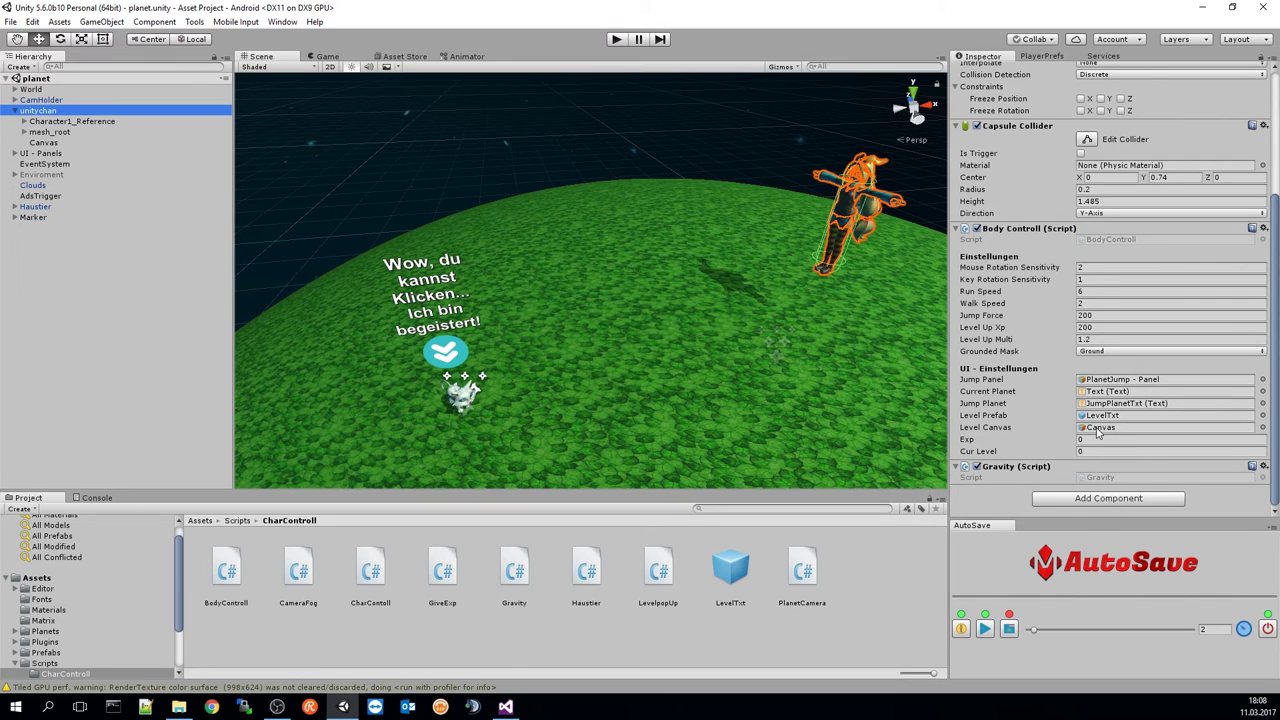
click(1110, 428)
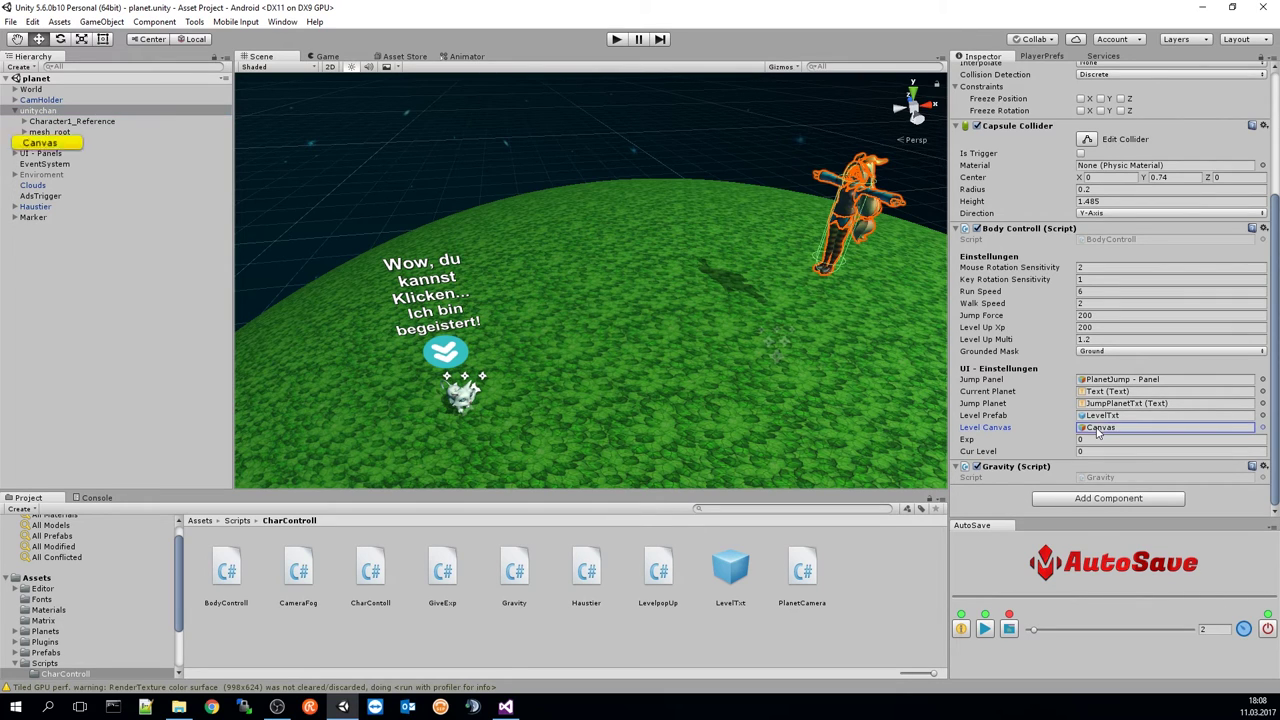
- Select the LevelTxt prefab, check its Level text, and open its LevelpopUp script
click(738, 572)
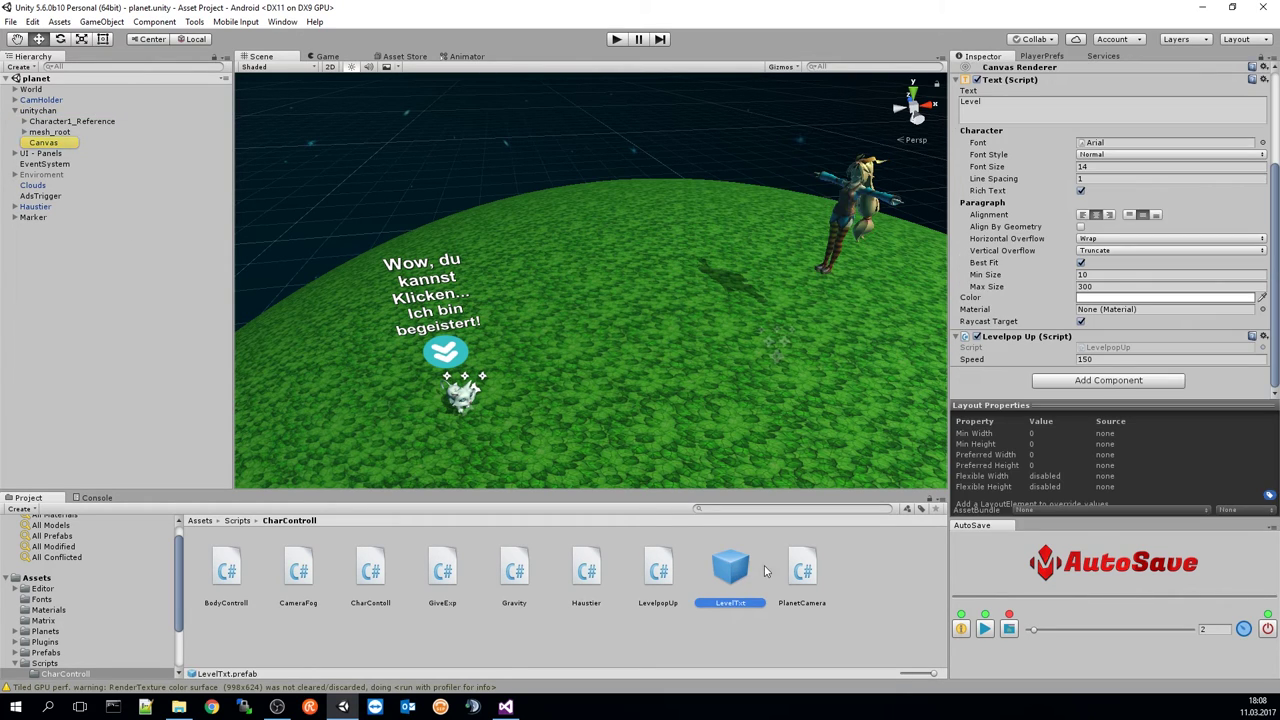
scroll(1013, 280, up, 5)
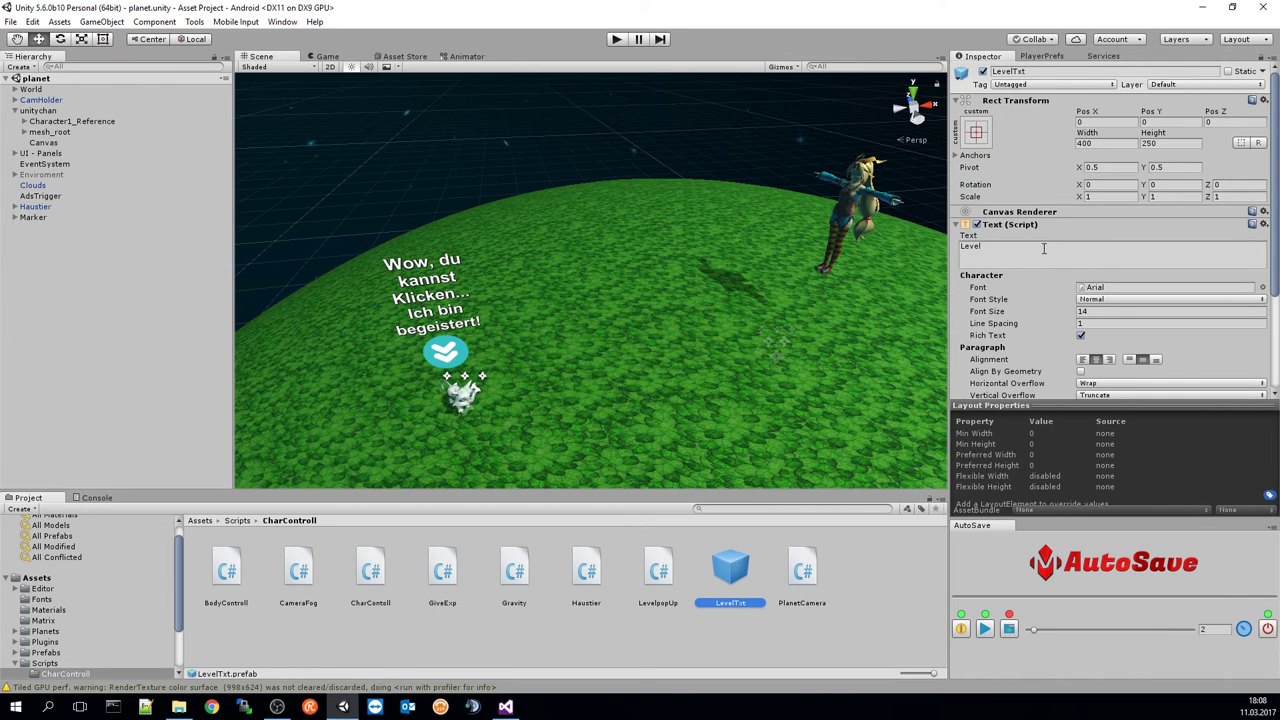
scroll(1068, 259, down, 2)
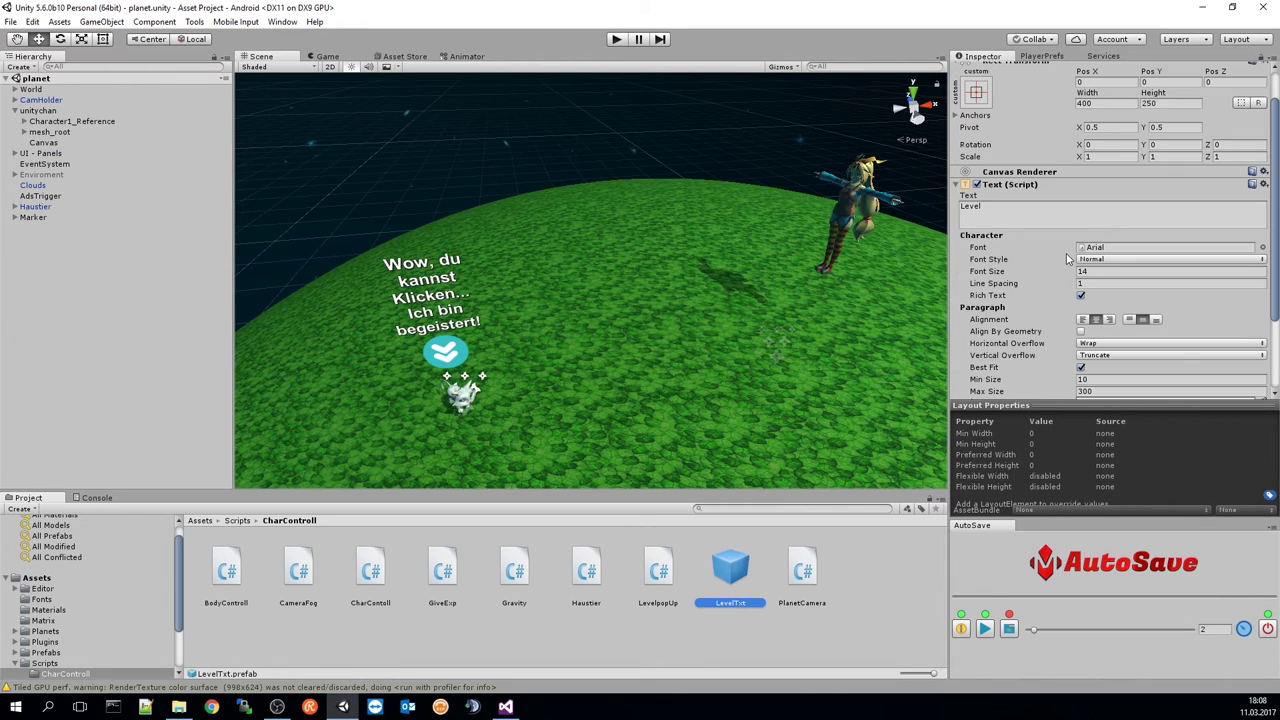
click(1094, 208)
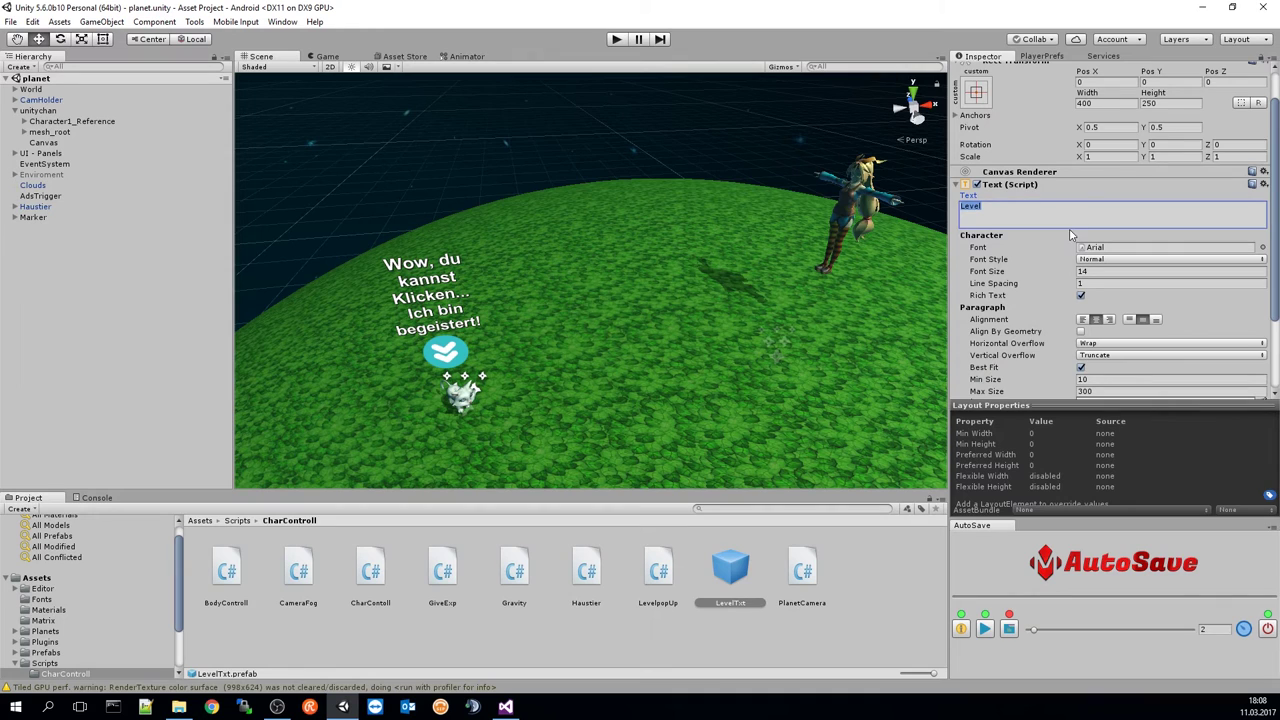
scroll(1030, 230, down, 4)
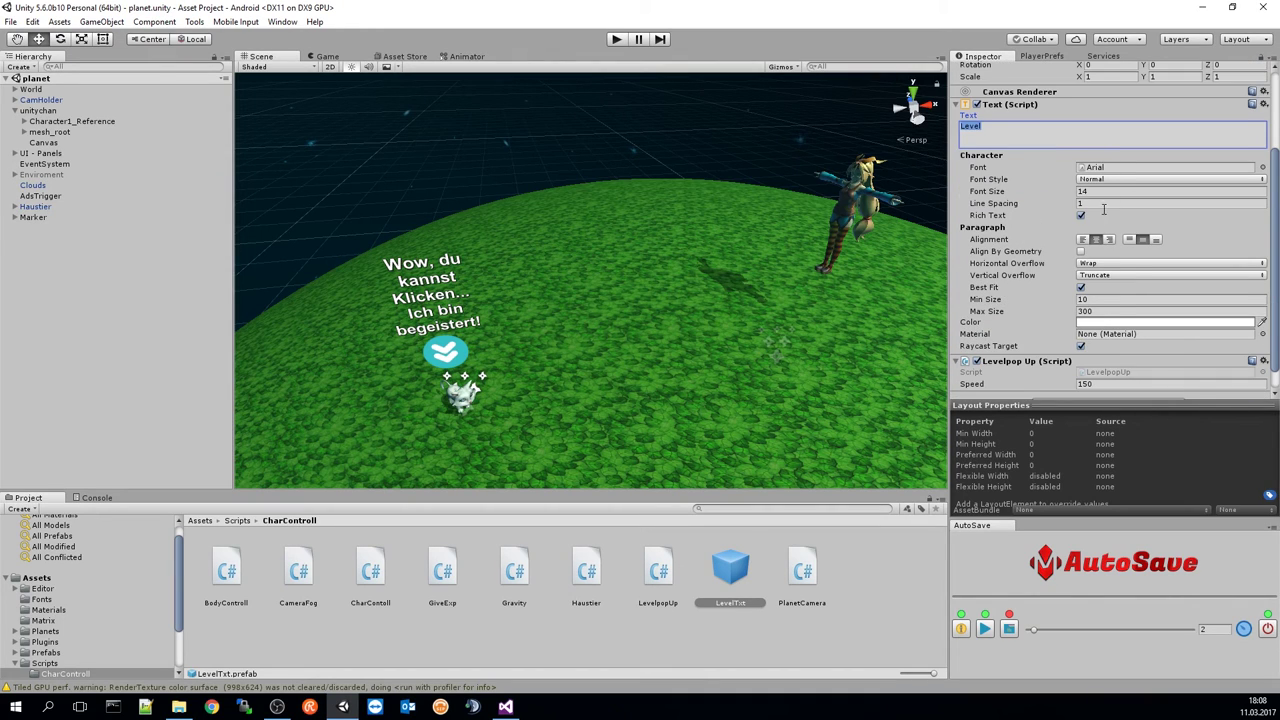
scroll(1105, 165, down, 1)
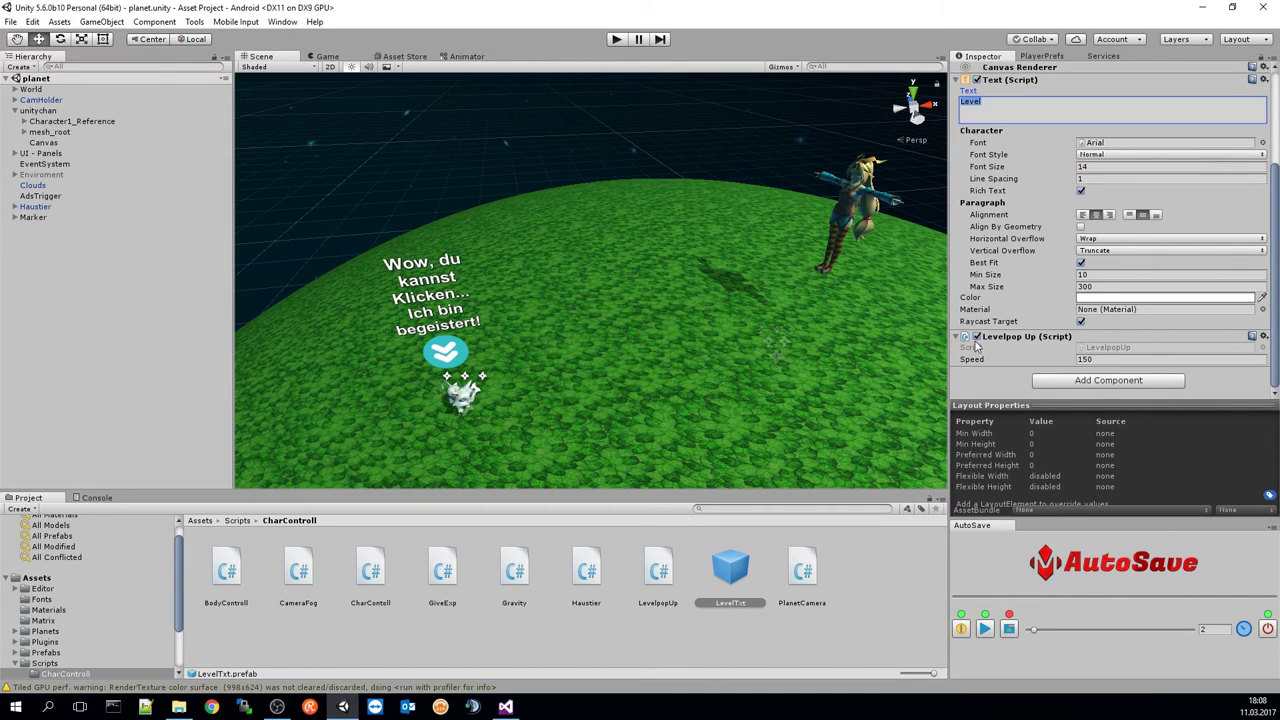
click(1105, 348)
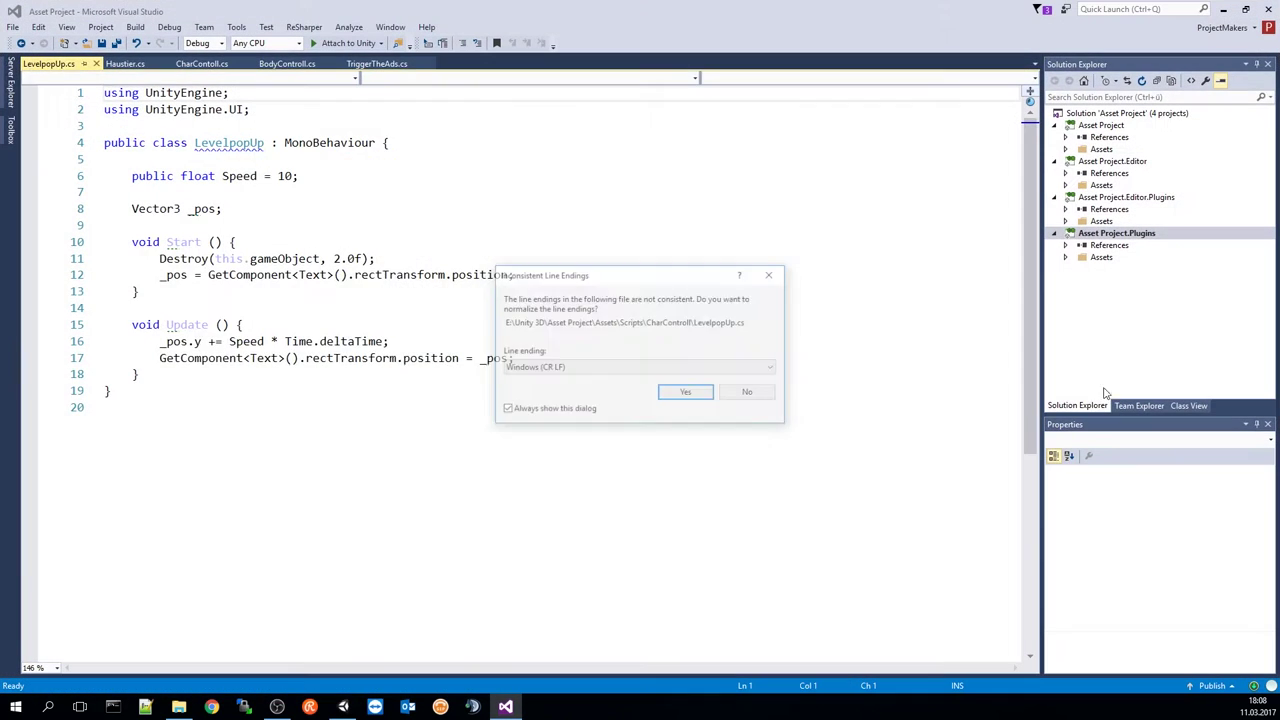
- Normalize line endings and review Speed, _pos, and Start's 2-second Destroy and start position
click(686, 393)
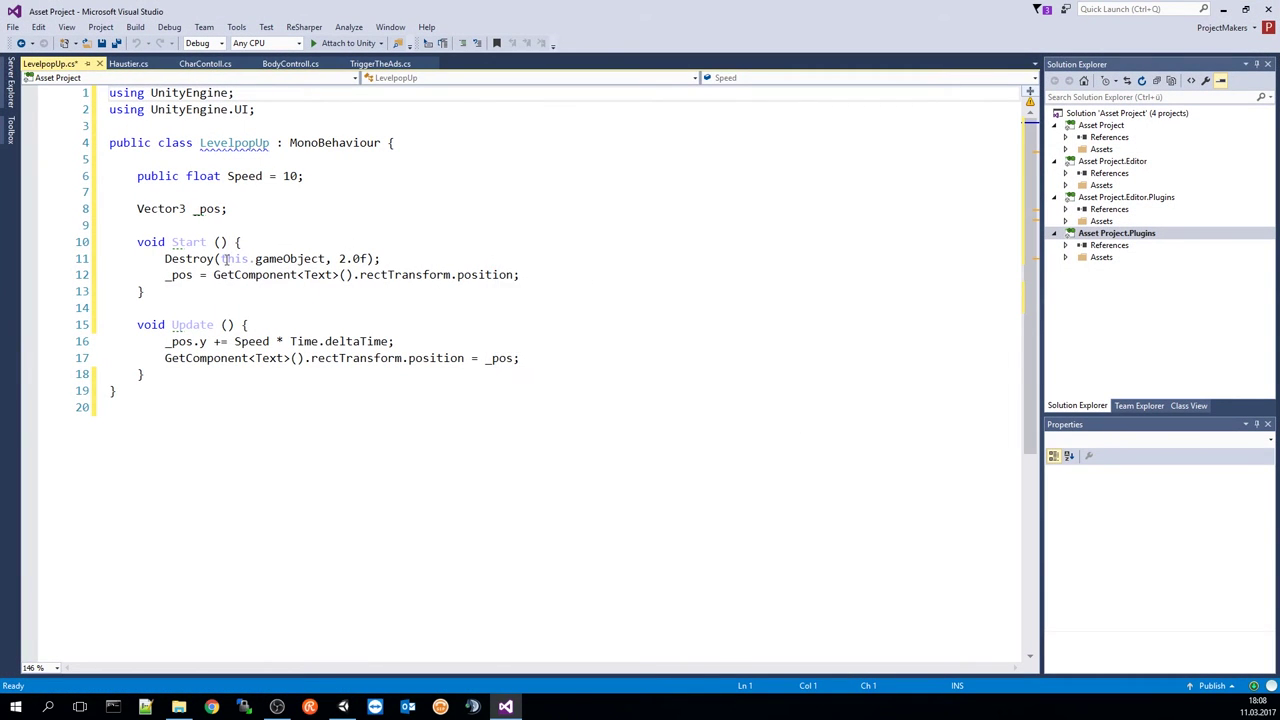
click(263, 210)
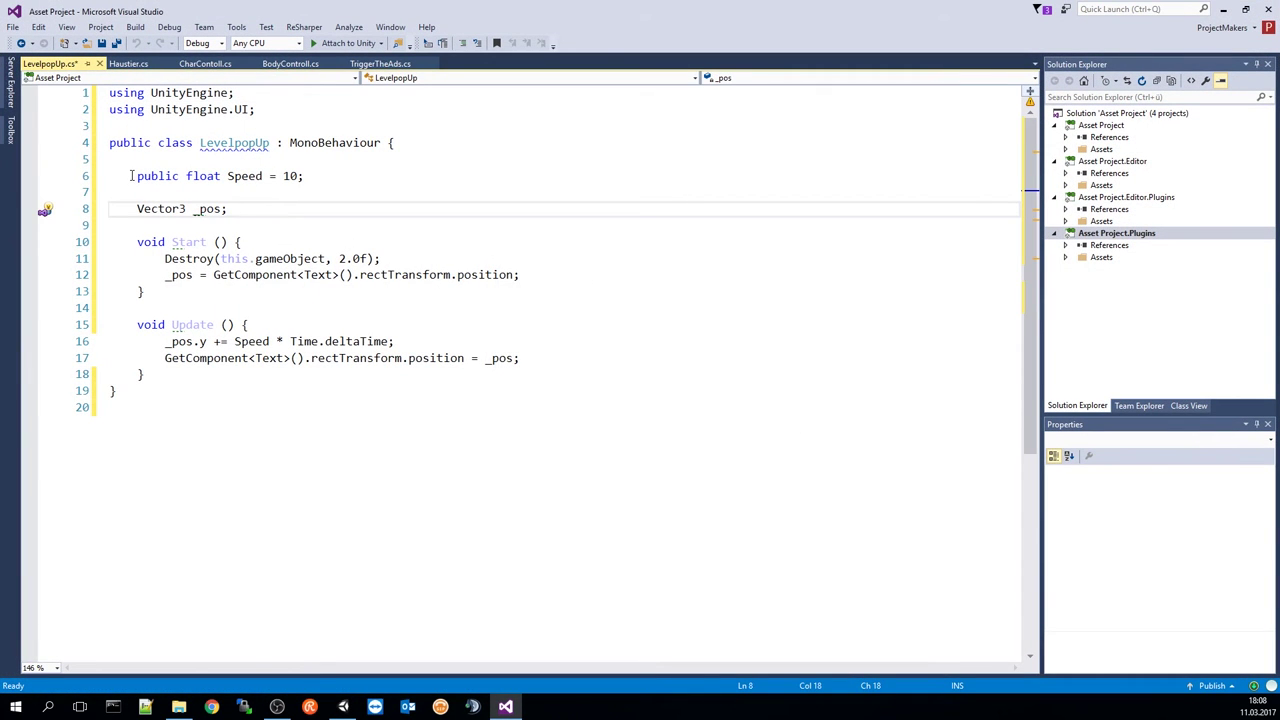
drag(131, 175, 304, 176)
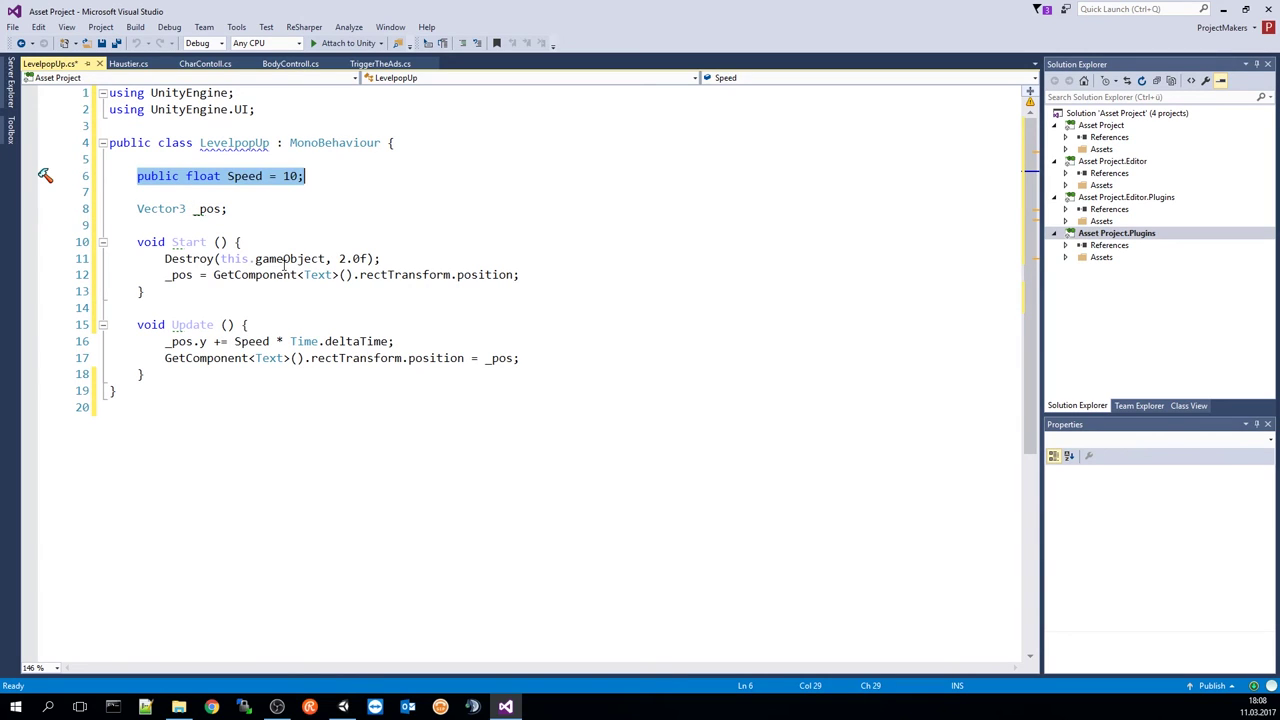
drag(131, 209, 228, 209)
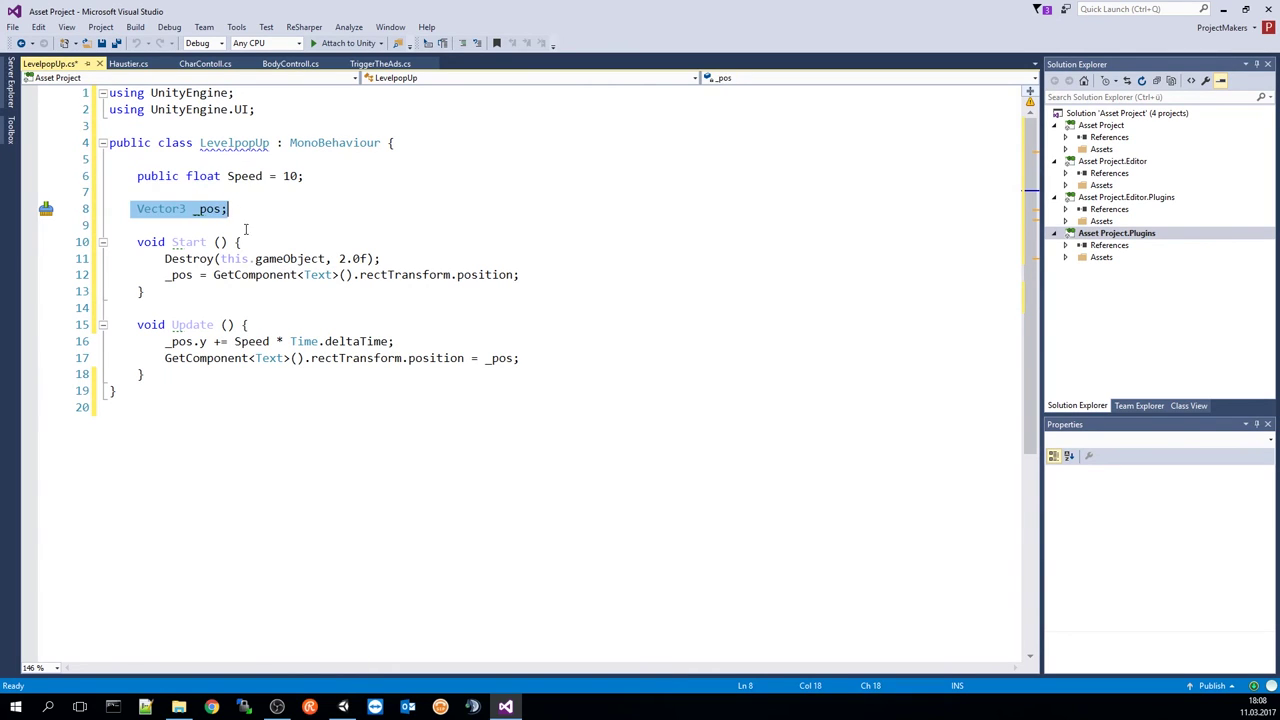
drag(135, 242, 276, 241)
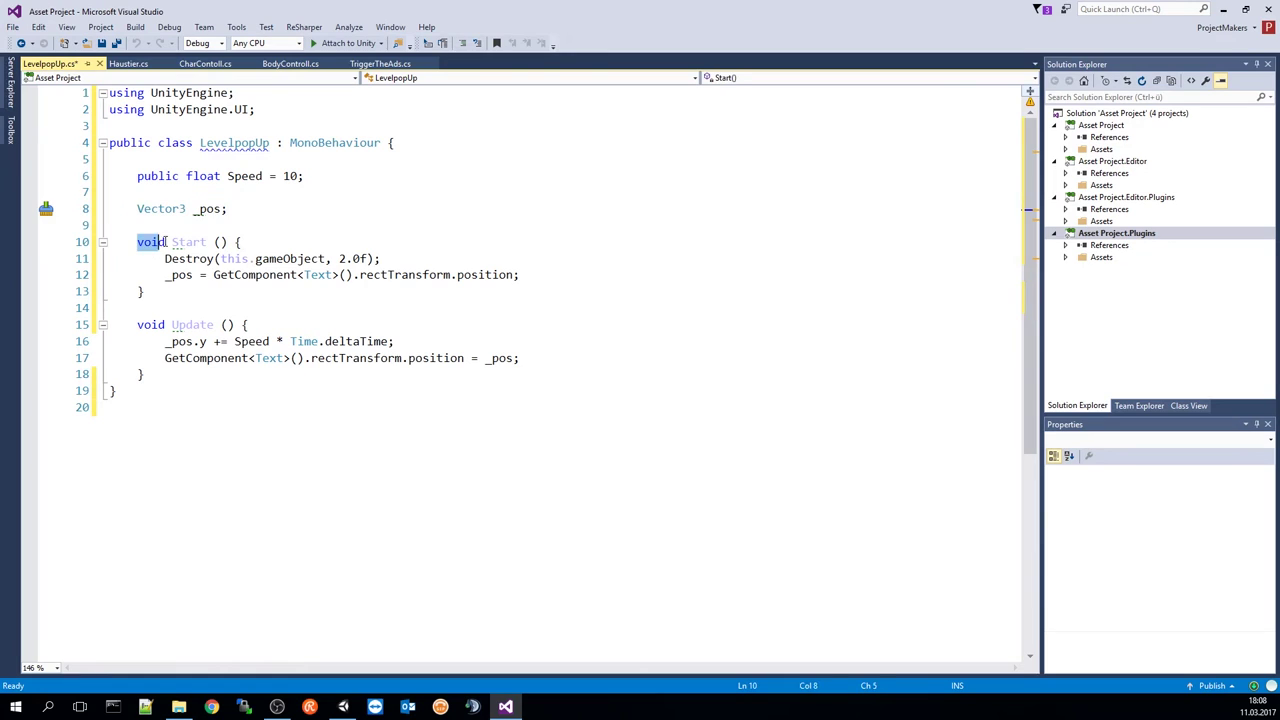
drag(162, 258, 376, 259)
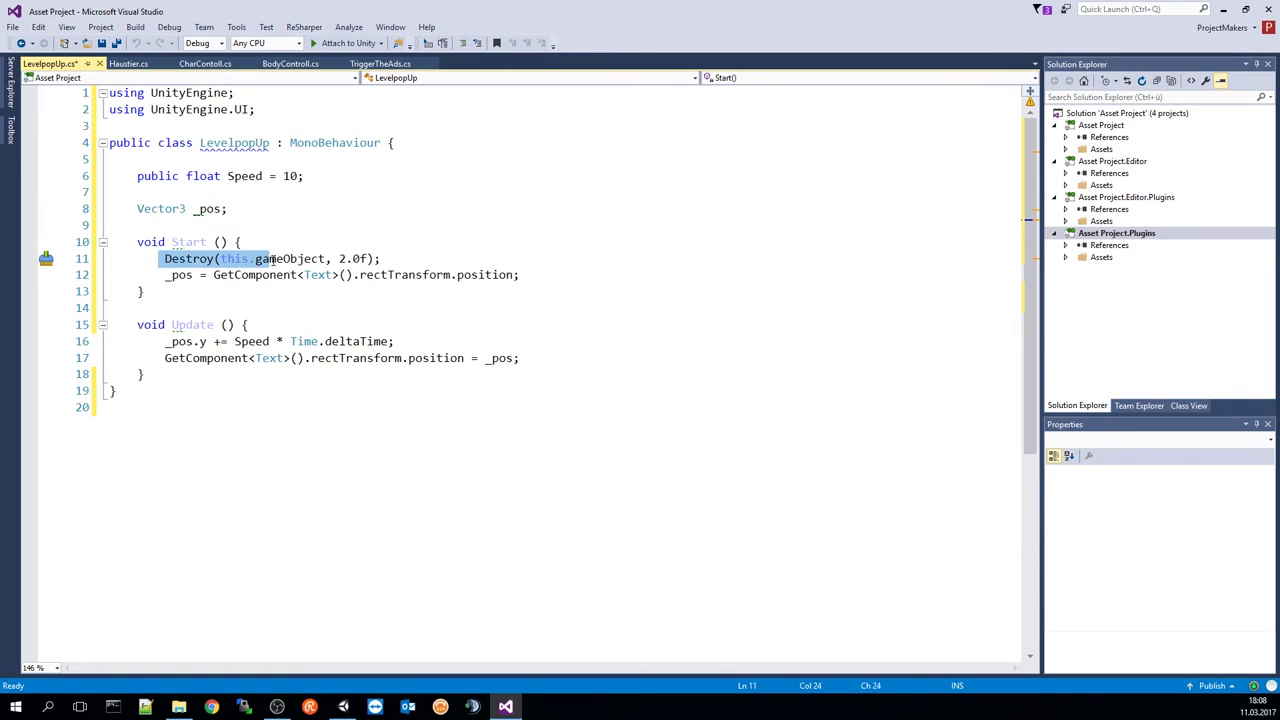
key(shift+End)
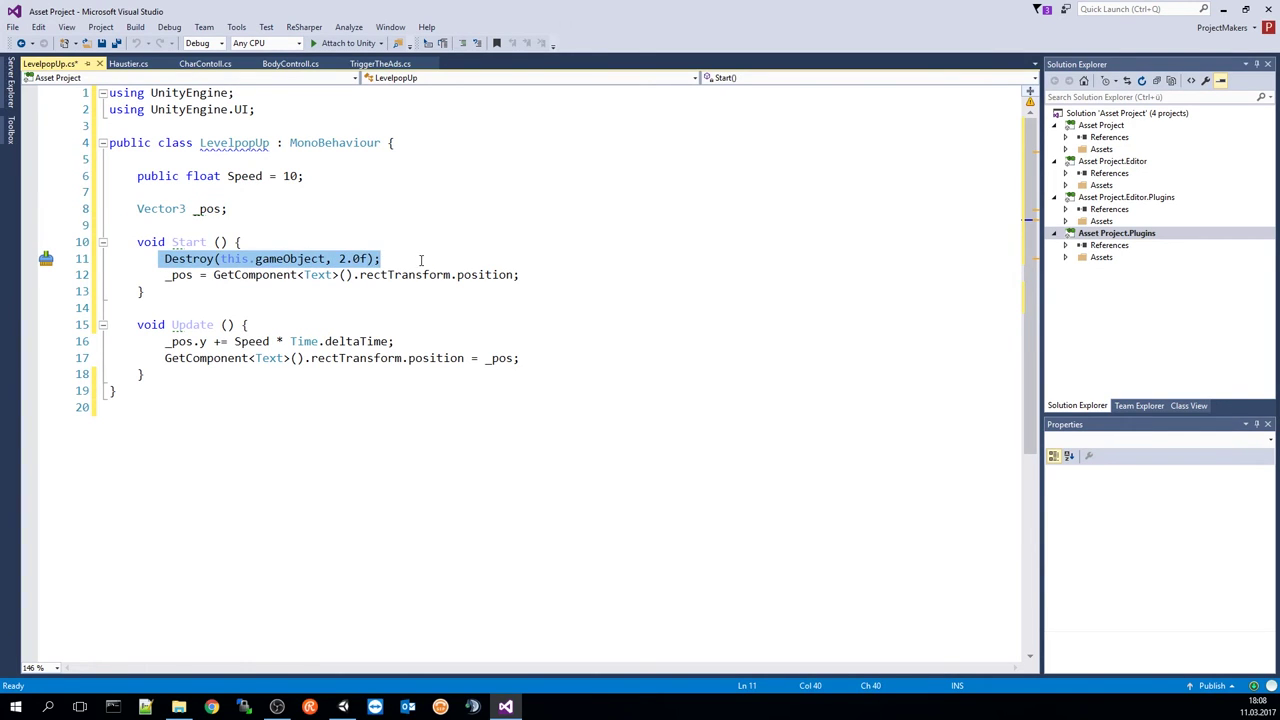
click(421, 260)
drag(165, 275, 521, 276)
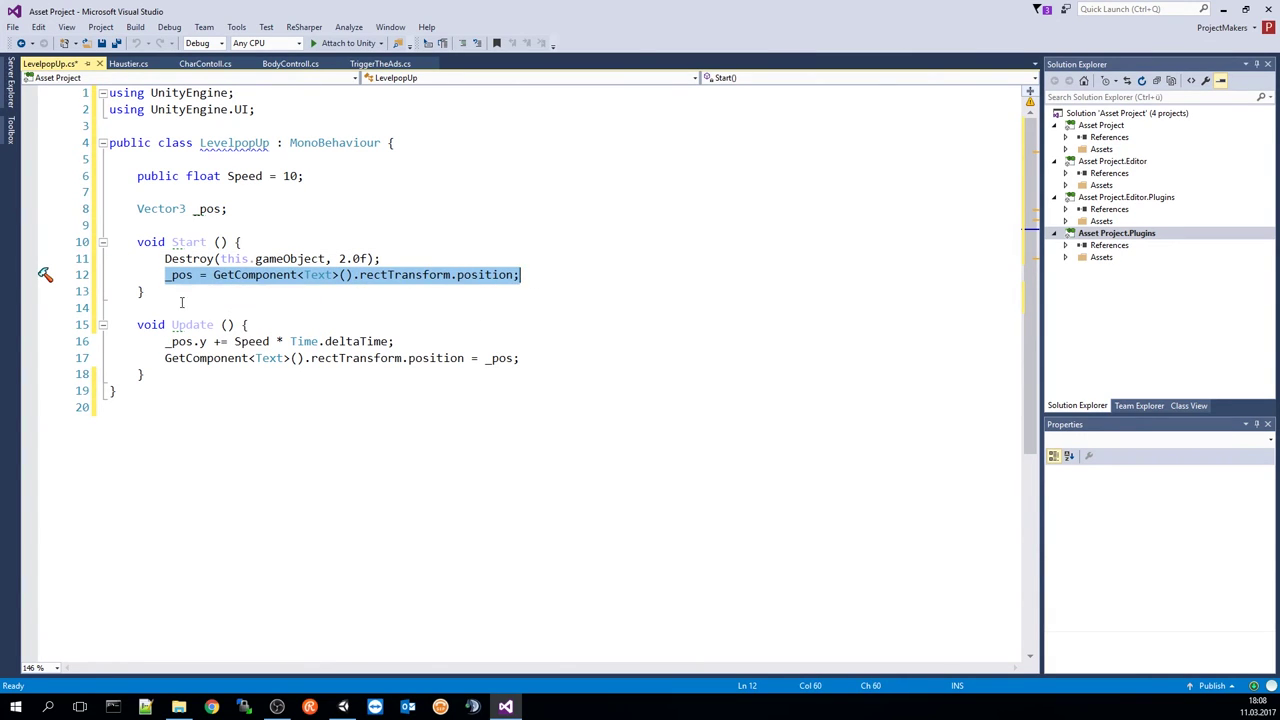
- Work on Update's _pos.y += Speed * Time.deltaTime and position assignment lines
drag(137, 325, 410, 336)
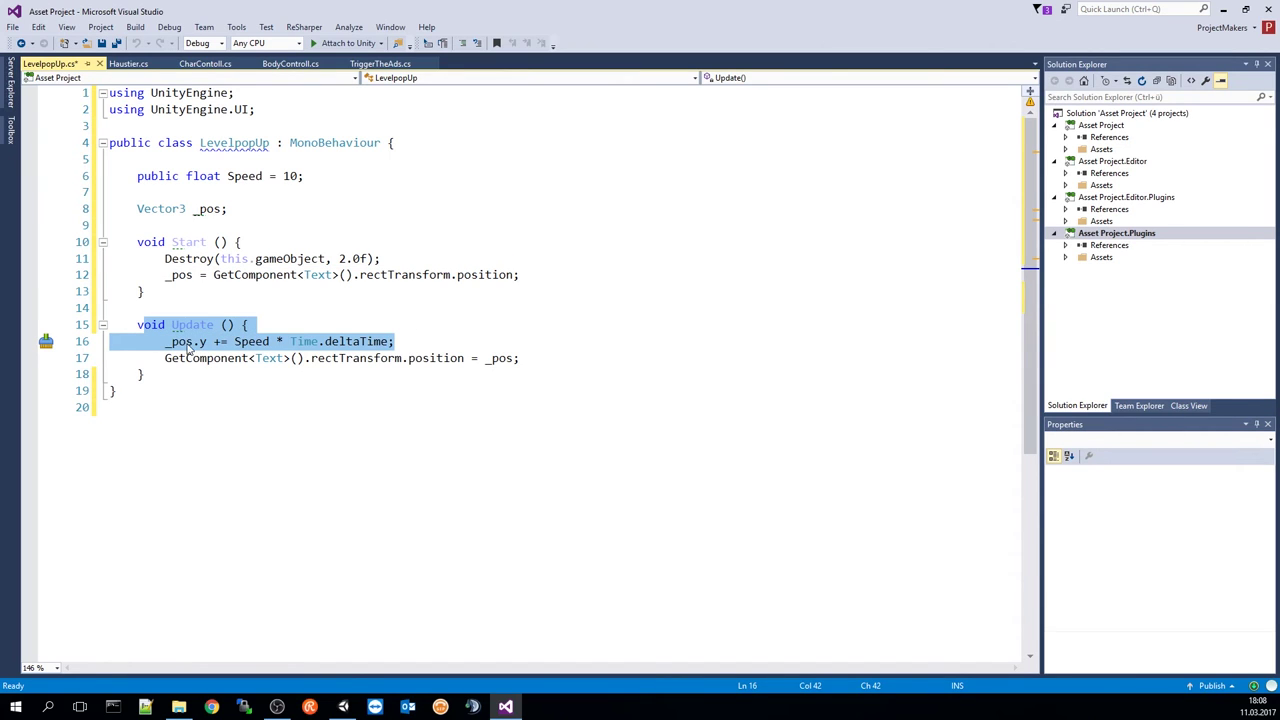
click(302, 322)
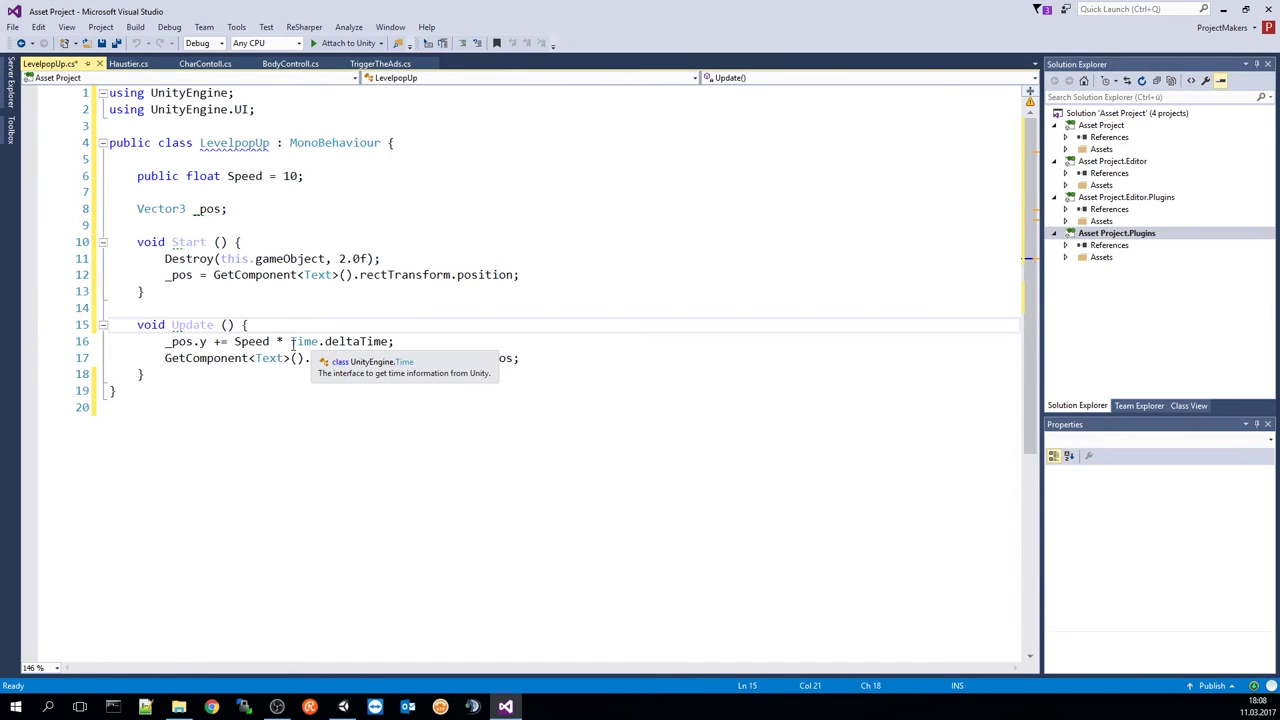
drag(165, 358, 520, 359)
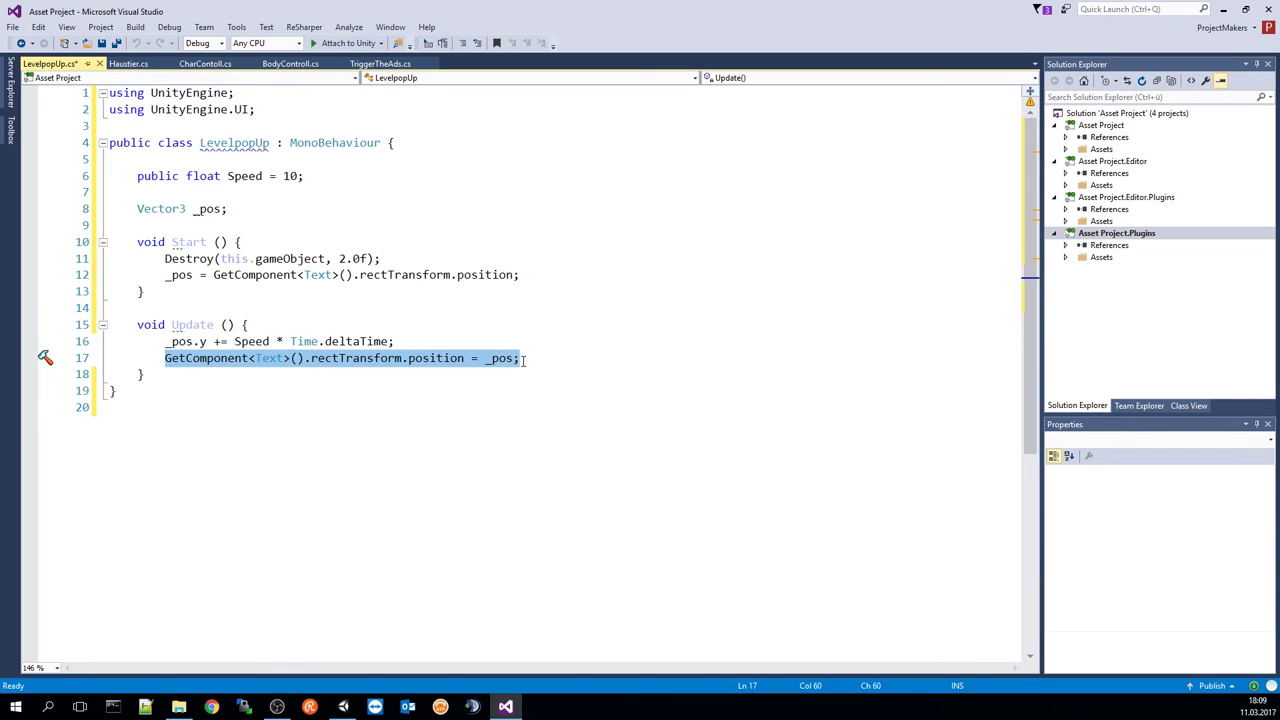
drag(165, 341, 520, 358)
click(522, 250)
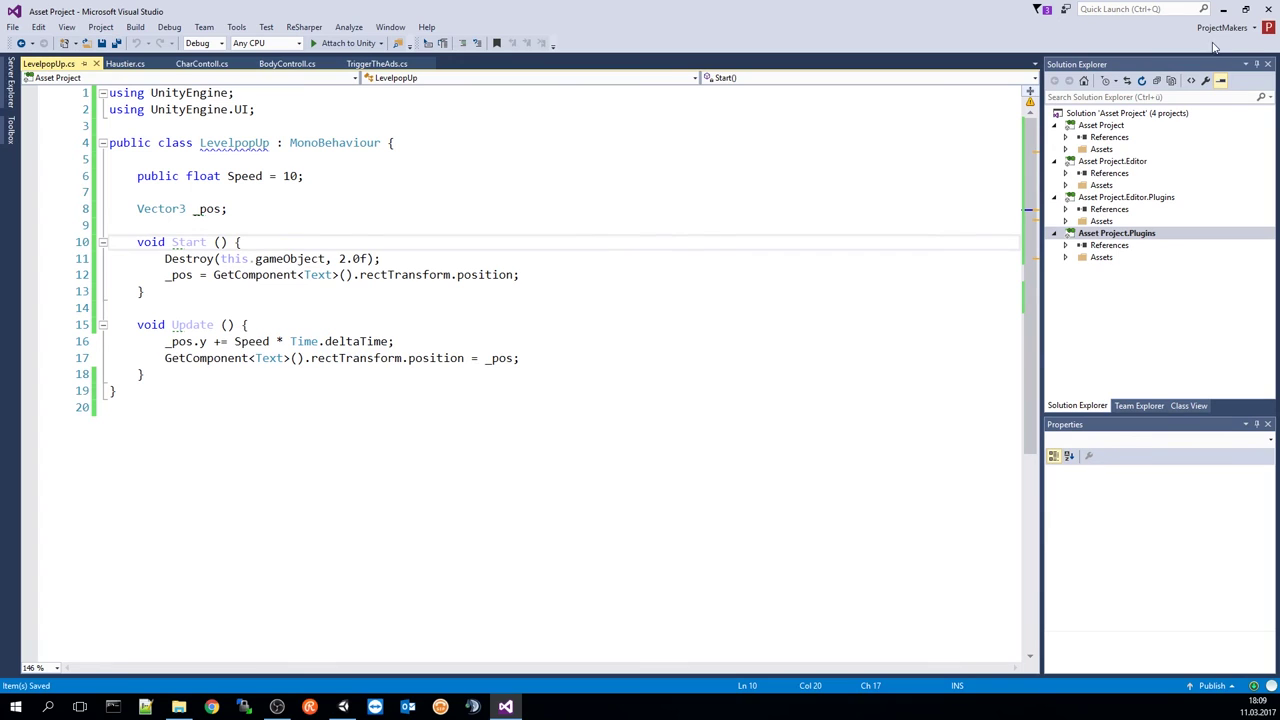
click(1223, 9)
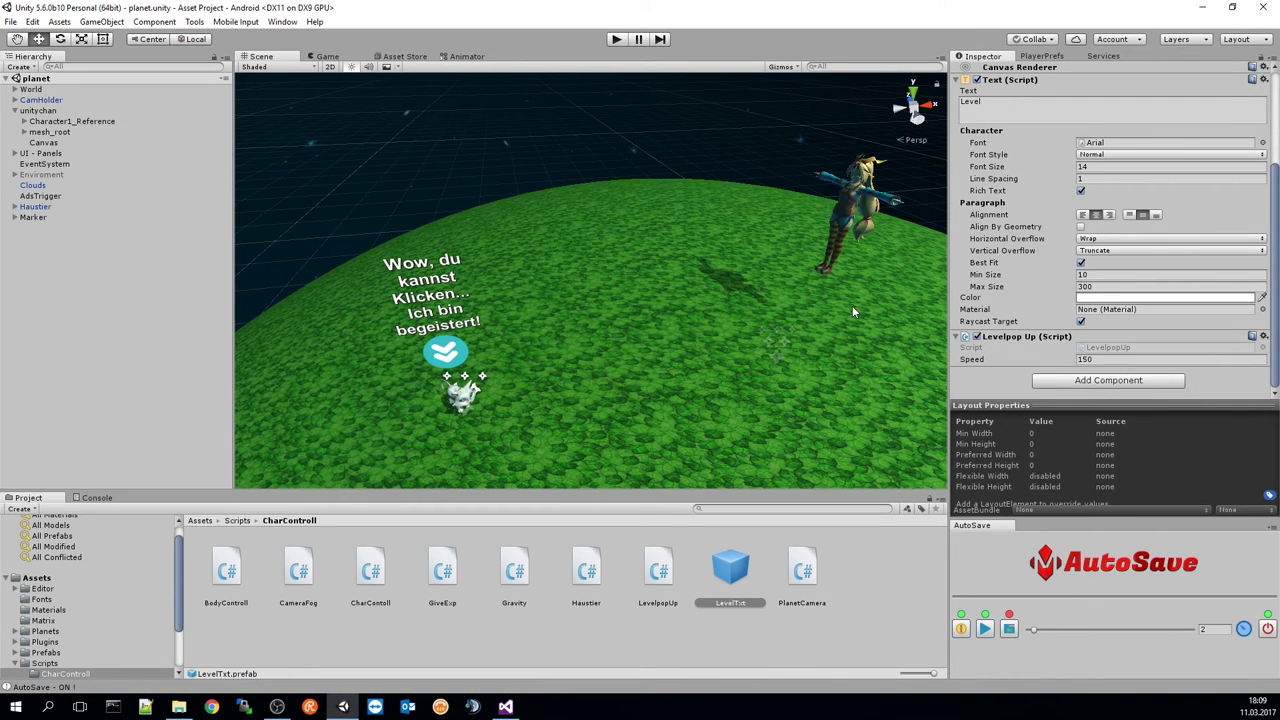
- Review the LevelTxt popup Speed of 150, then select Haustier to see its Exp 150
scroll(1022, 260, up, 3)
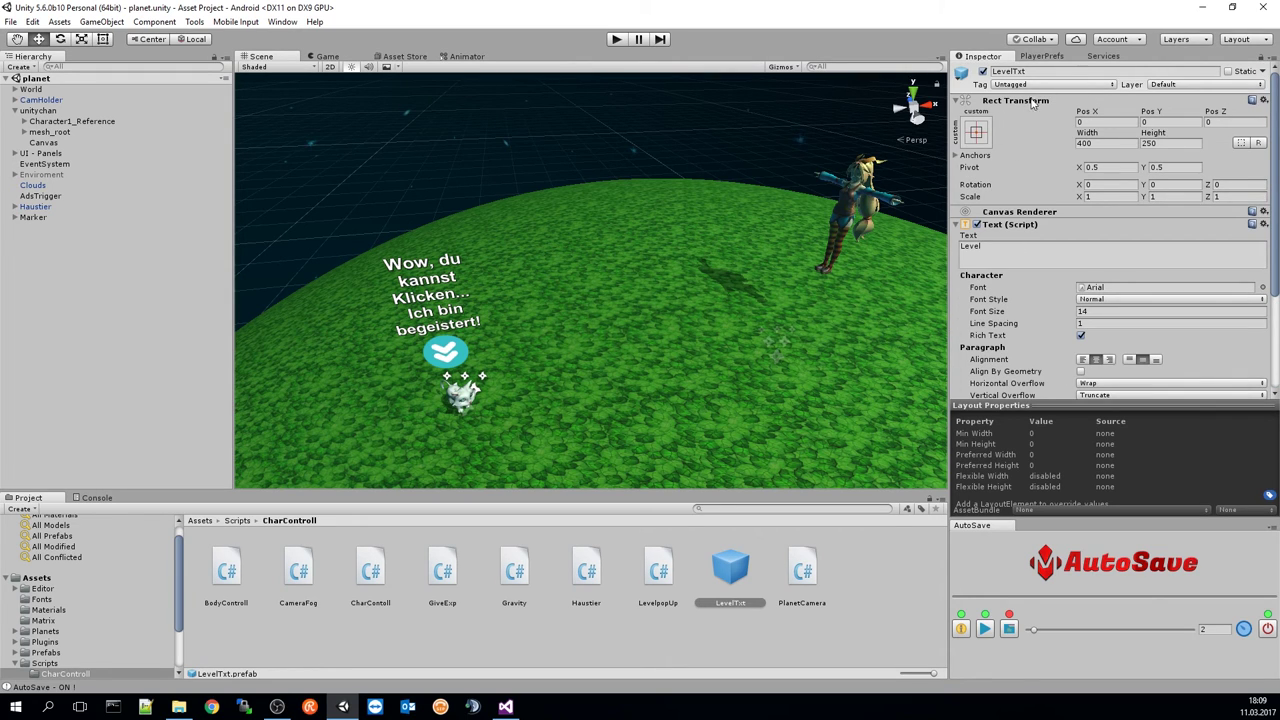
scroll(1024, 300, down, 4)
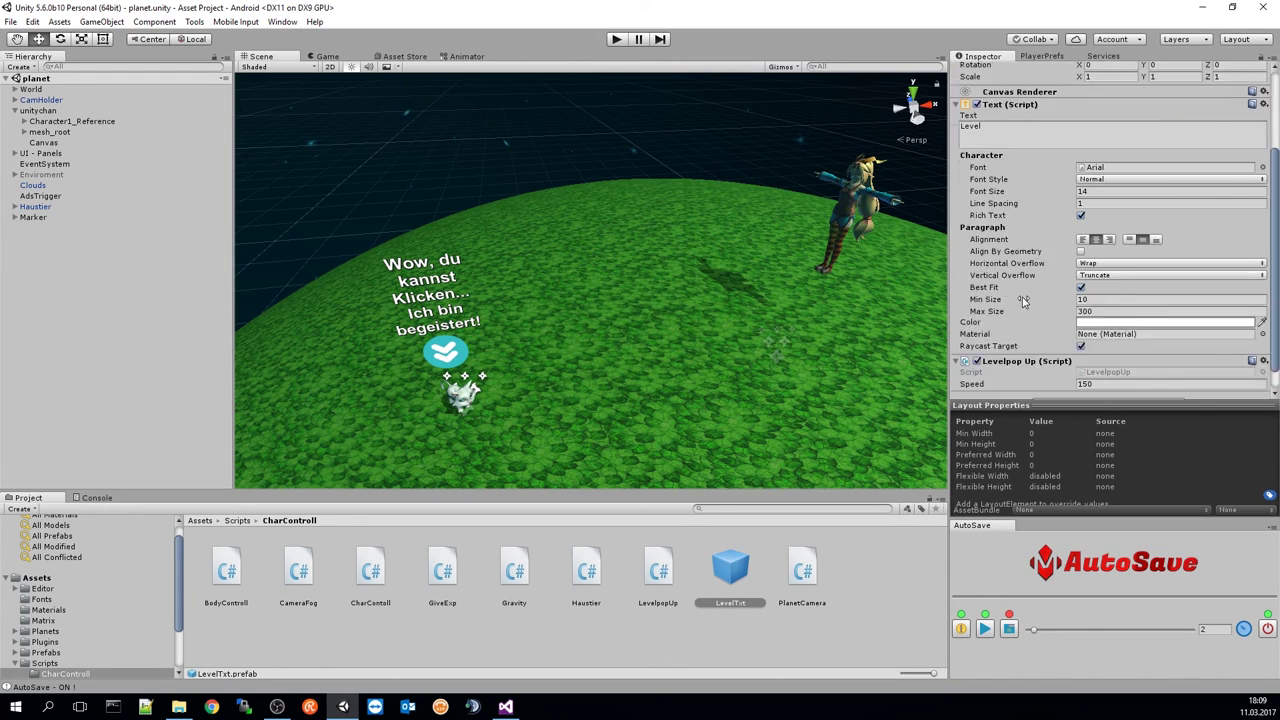
scroll(1024, 300, down, 1)
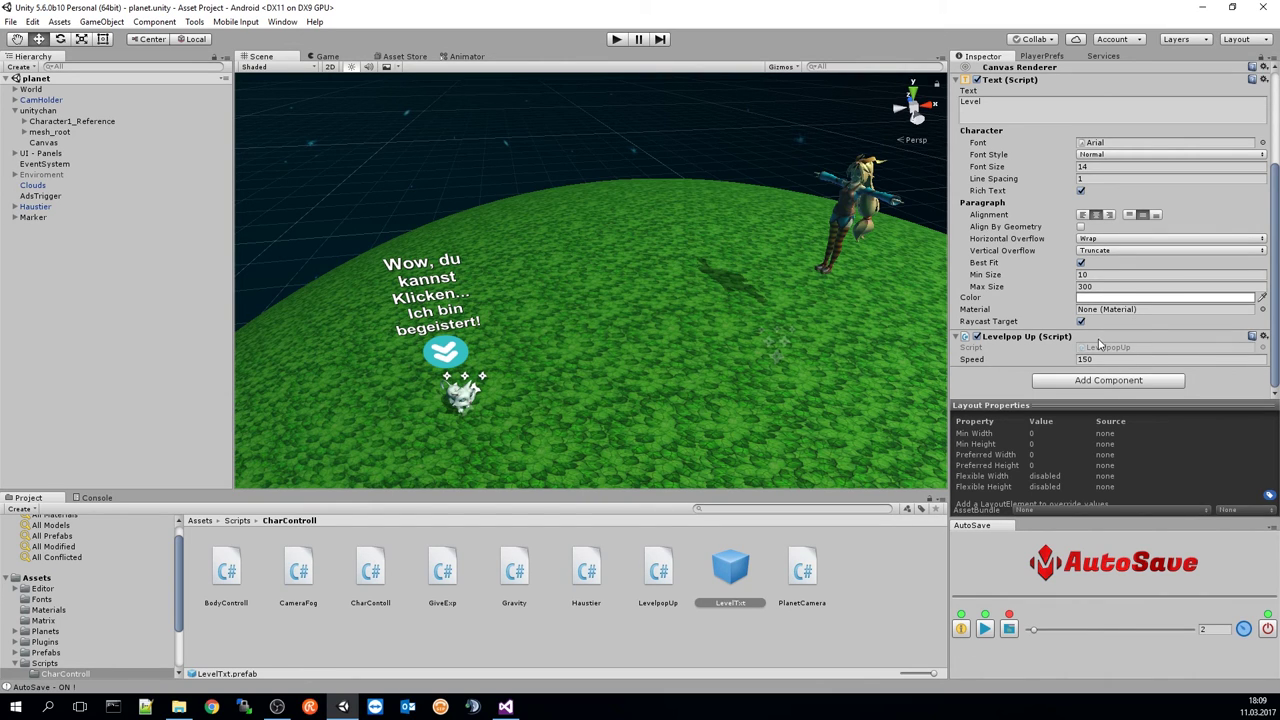
click(35, 207)
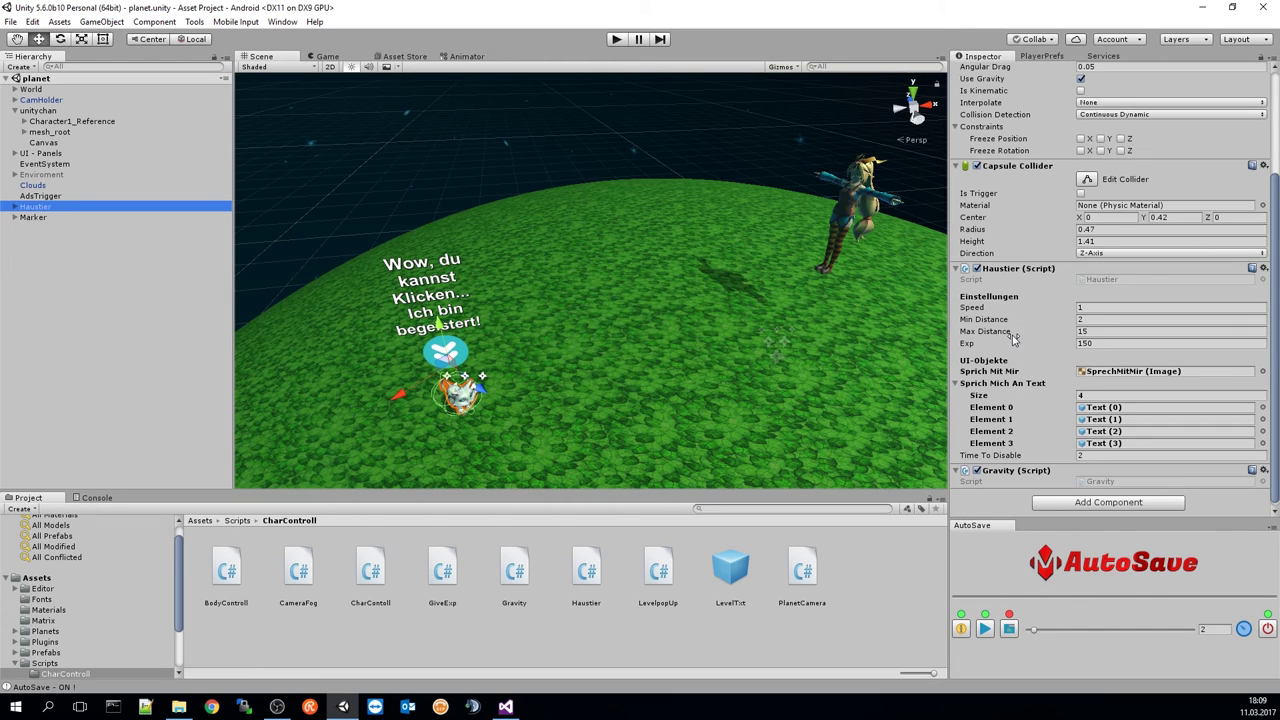
scroll(1015, 338, down, 1)
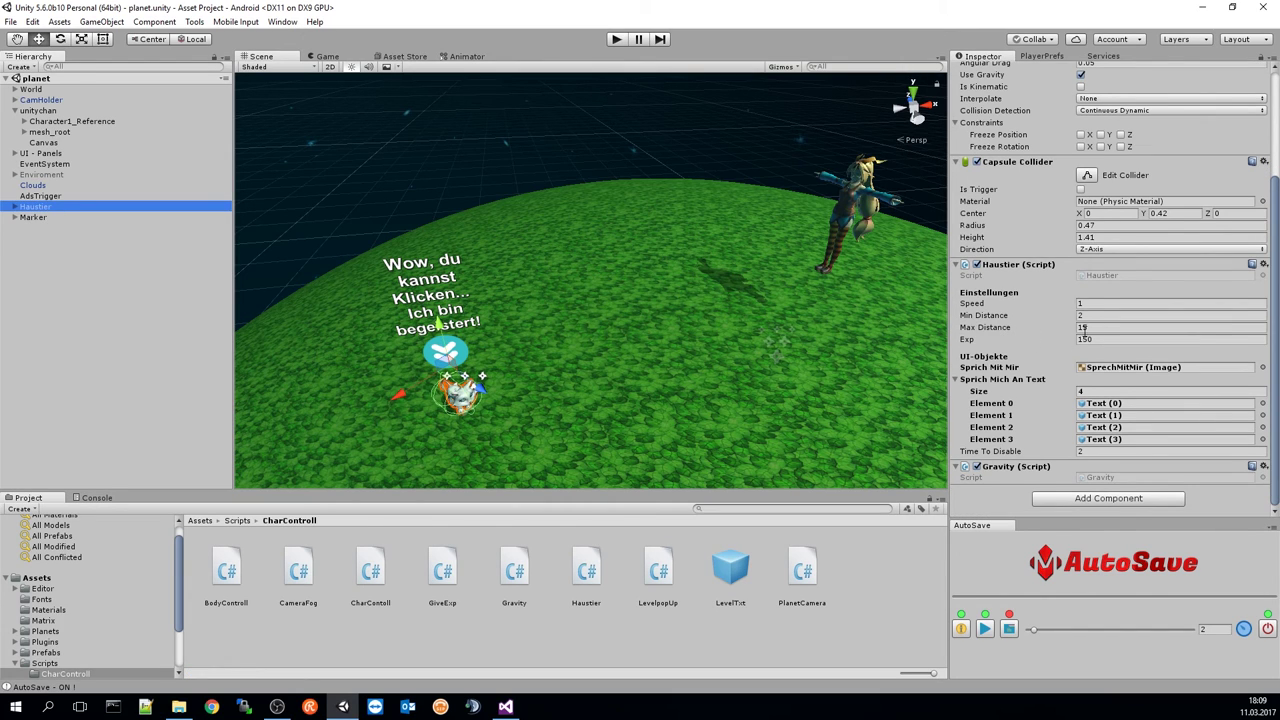
- Start Play, check the PlayerPrefs values, then watch unitychan's Exp and Cur Level while talking to the pet
click(617, 40)
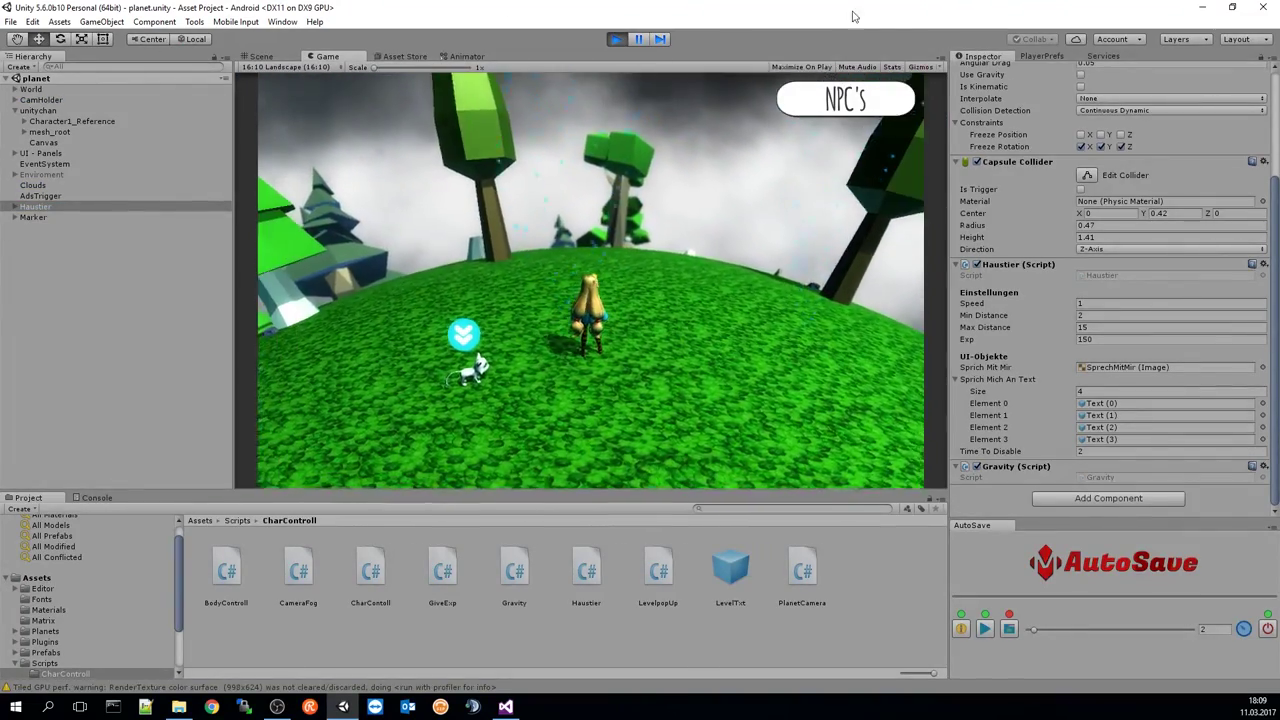
click(1044, 56)
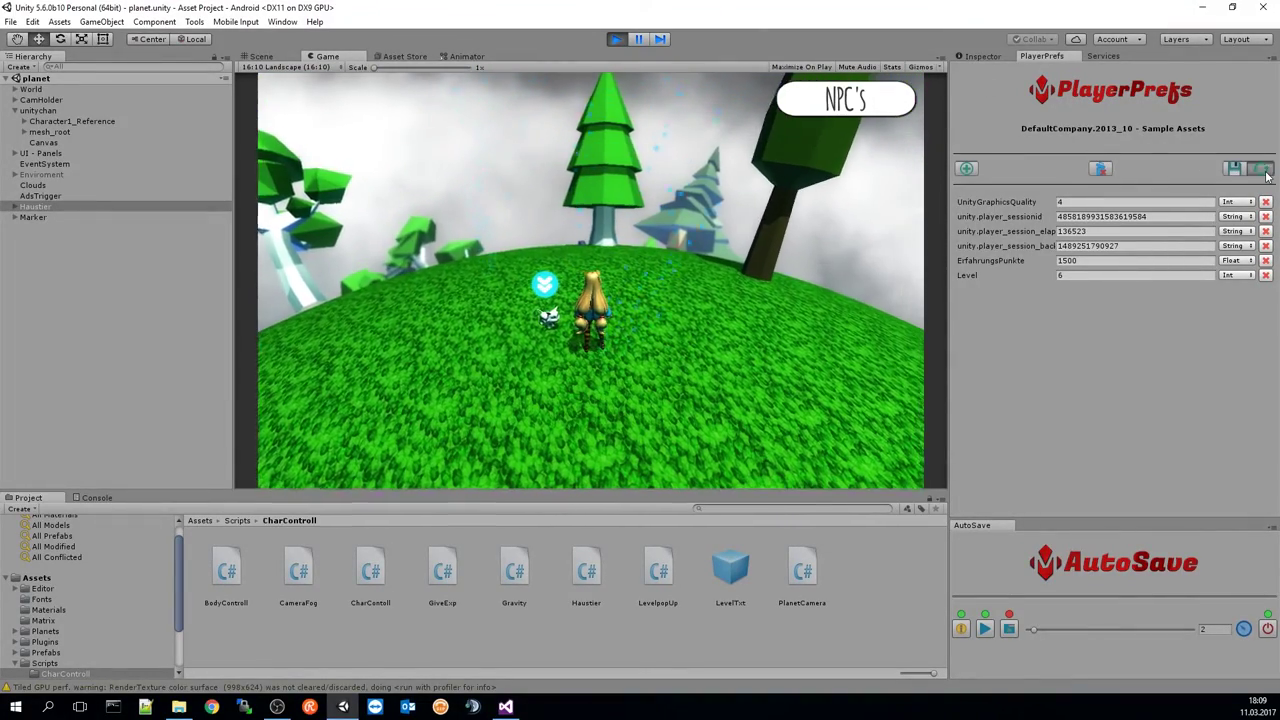
click(980, 56)
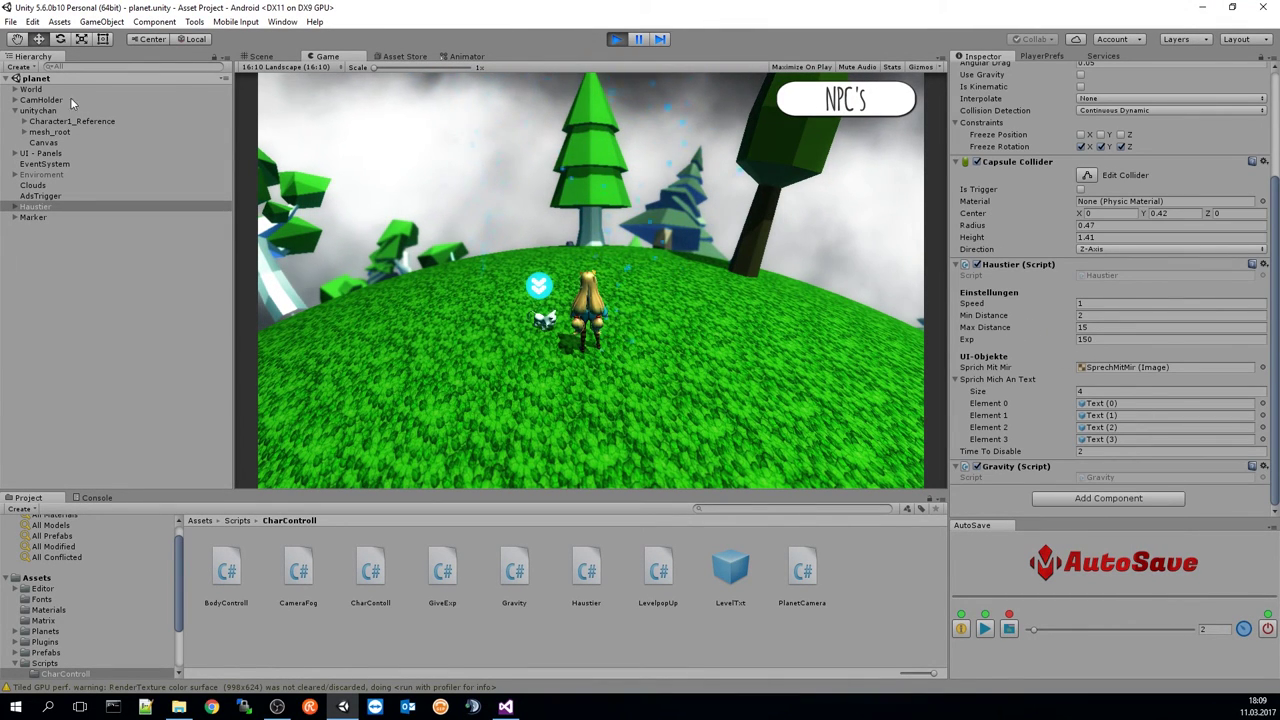
click(38, 110)
scroll(973, 384, down, 2)
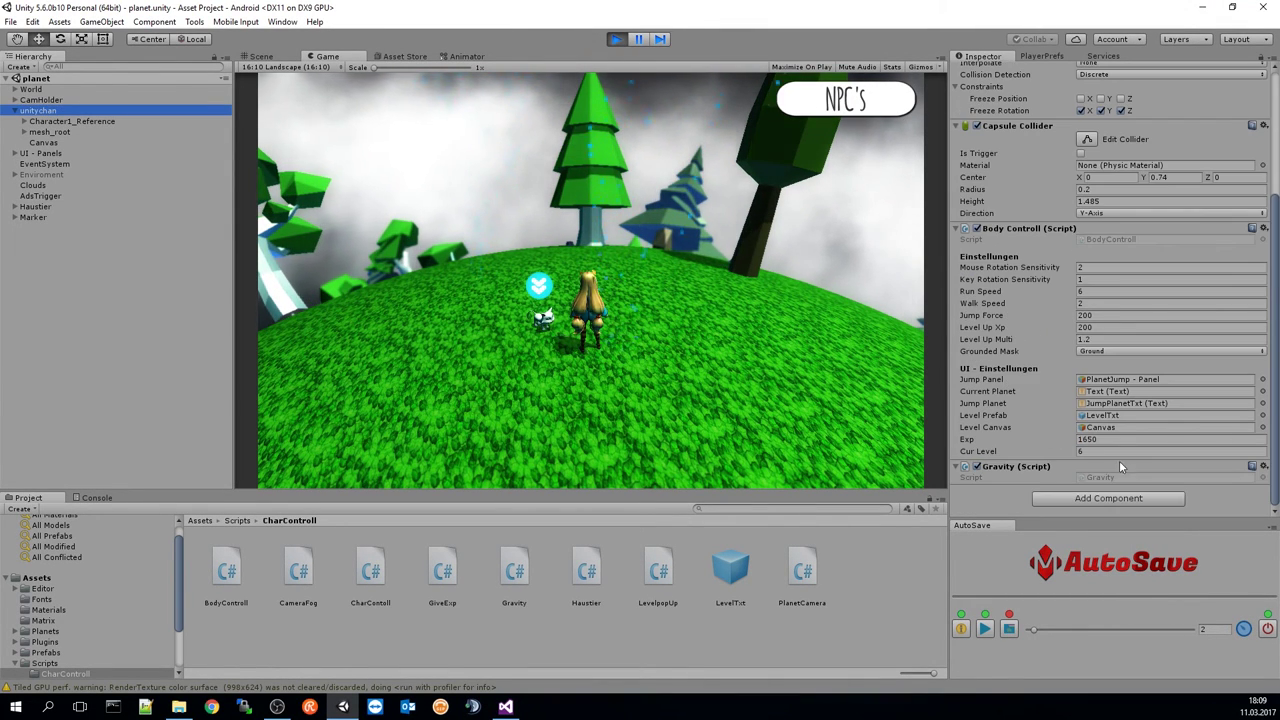
click(587, 271)
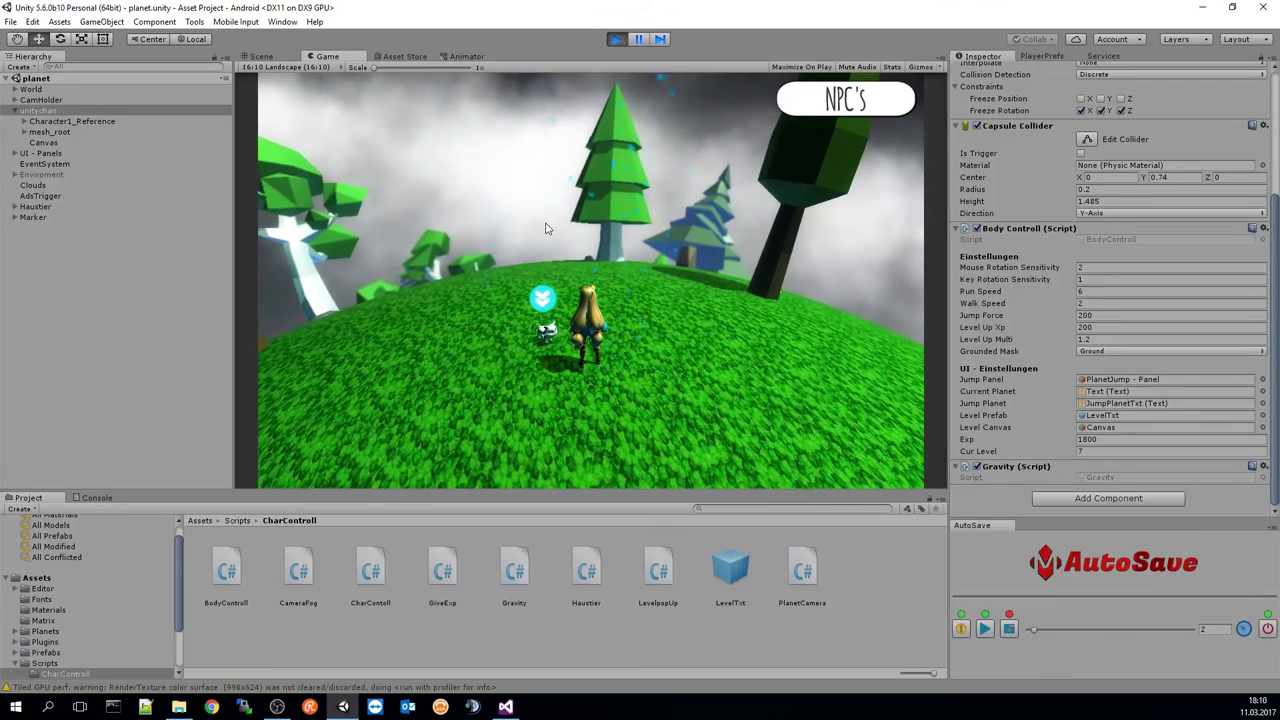
- Pause and frame the spawned LevelTxt(Clone) 'Level: 8' popup under the player's Canvas
click(636, 39)
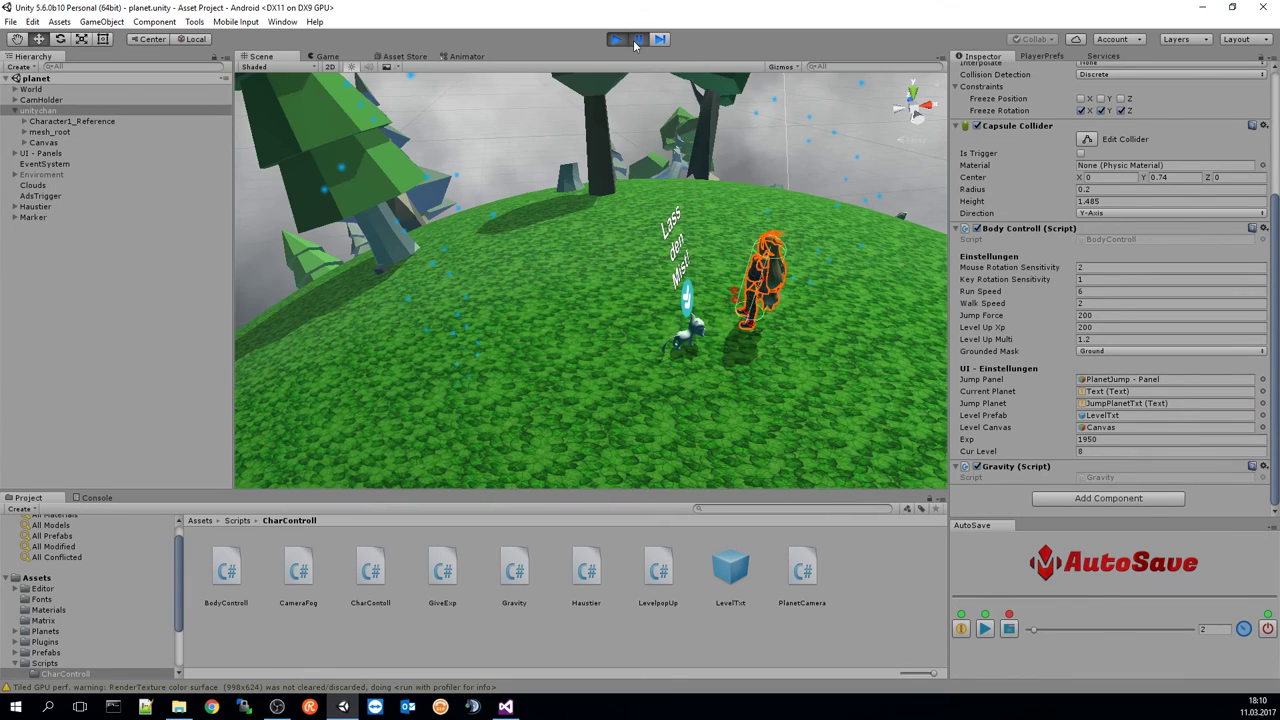
click(49, 142)
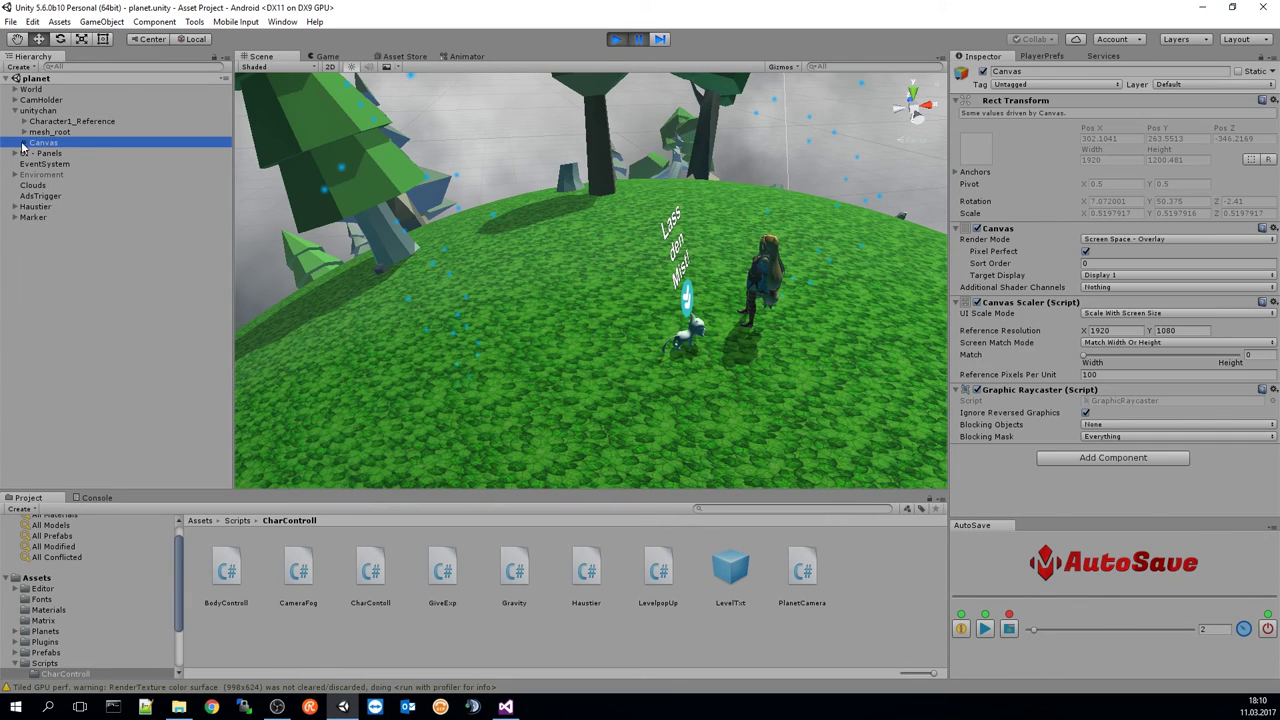
click(24, 142)
click(62, 153)
right_drag(728, 222, 204, 131)
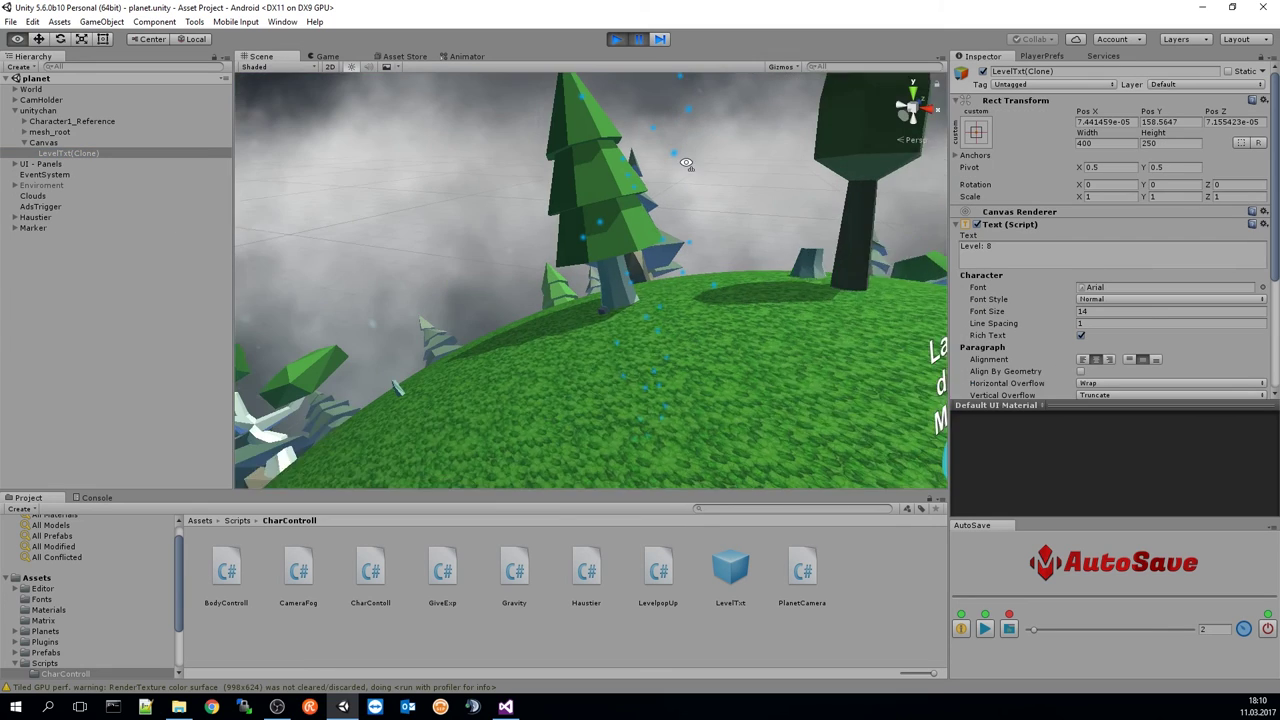
double_click(84, 153)
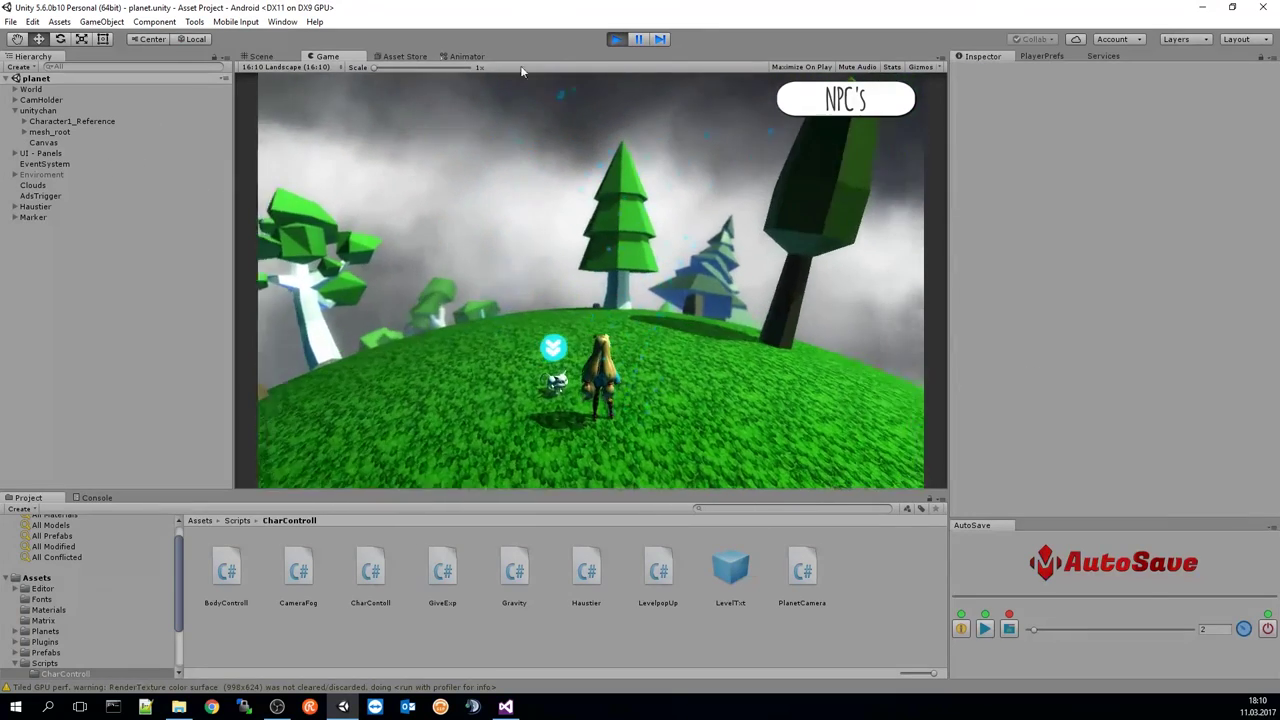
- Stop Play mode and frame unitychan and the Haustier pet on the green planet
click(614, 39)
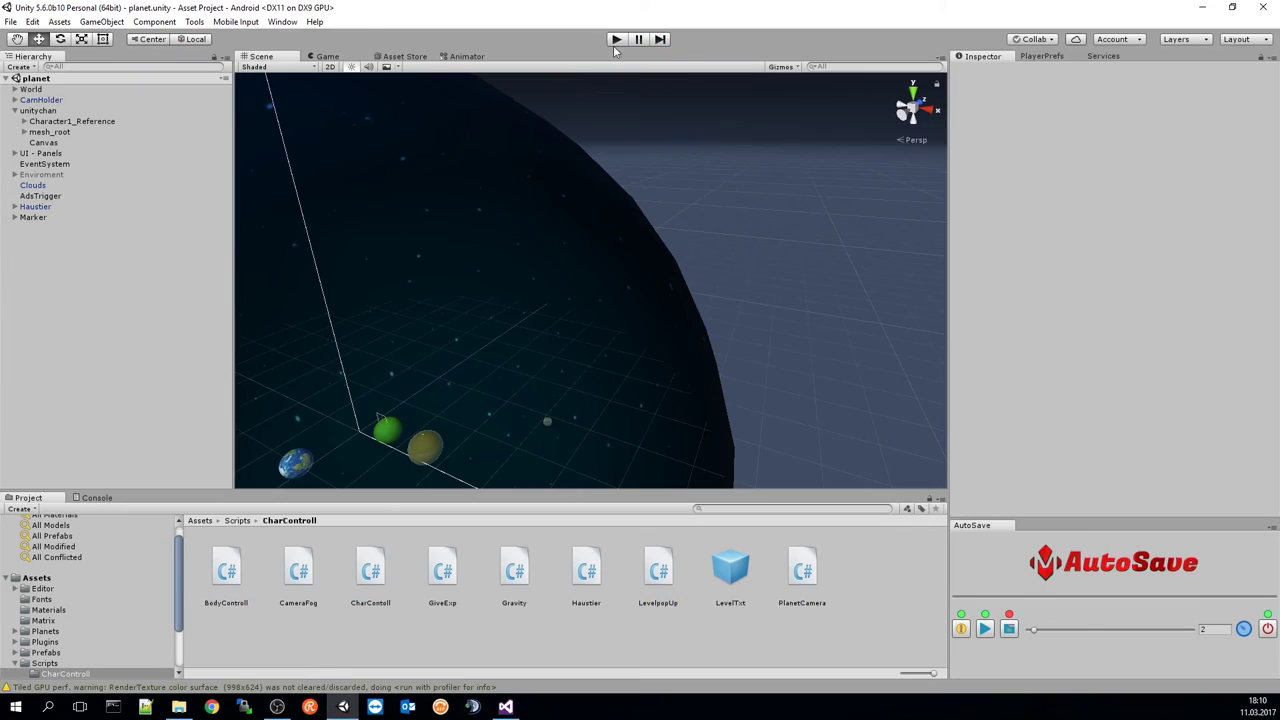
double_click(41, 110)
middle_drag(434, 388, 521, 277)
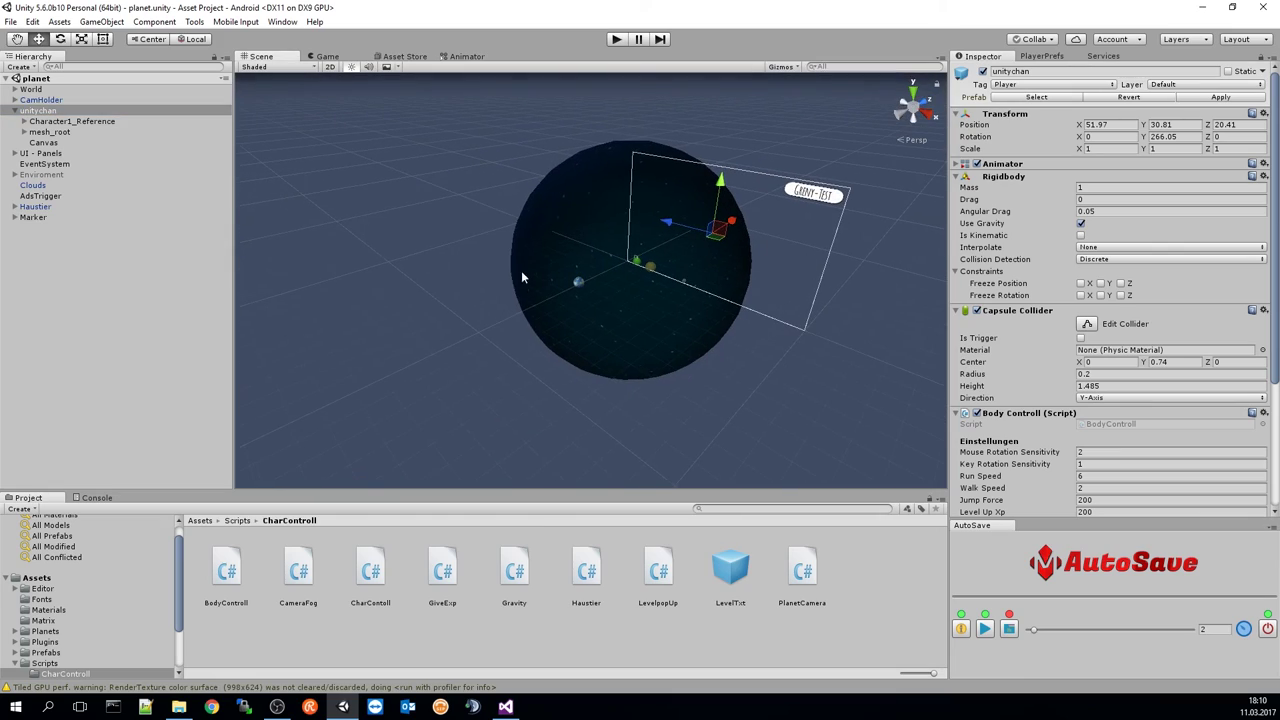
double_click(36, 207)
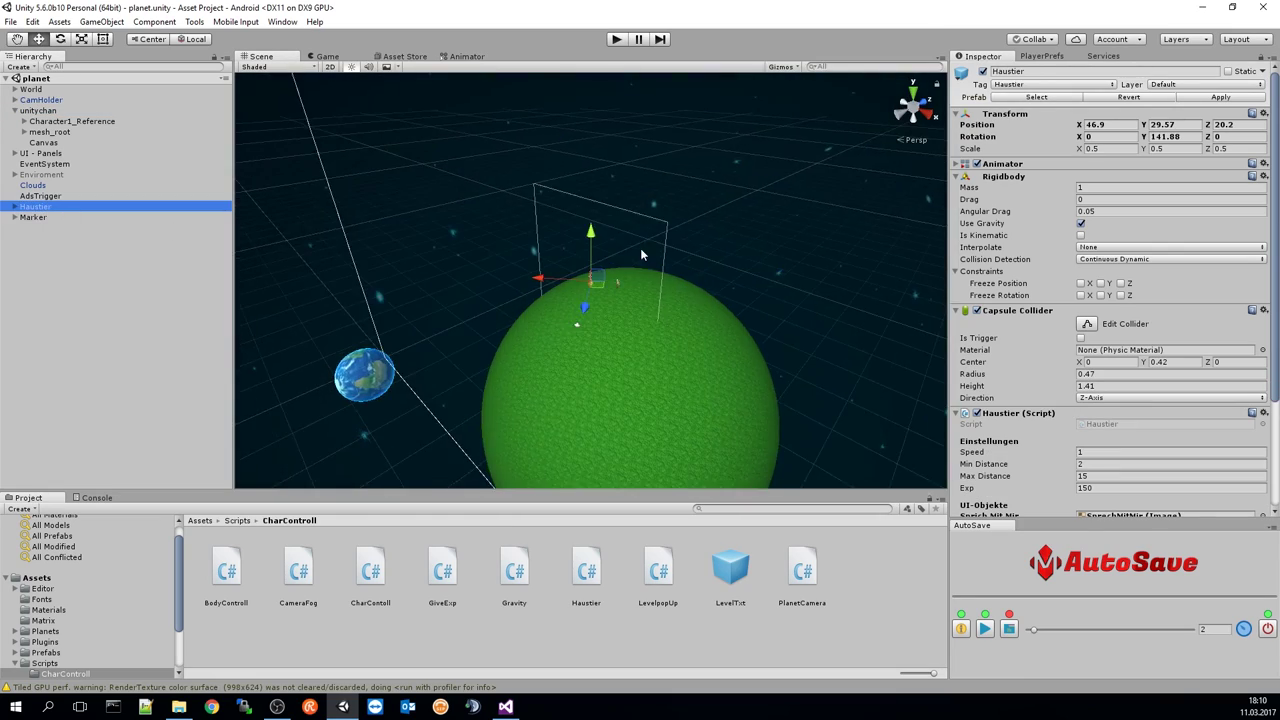
mouse_move(640, 248)
alt+mouse_down()
mouse_move(478, 263)
mouse_move(74, 189)
alt+mouse_up()
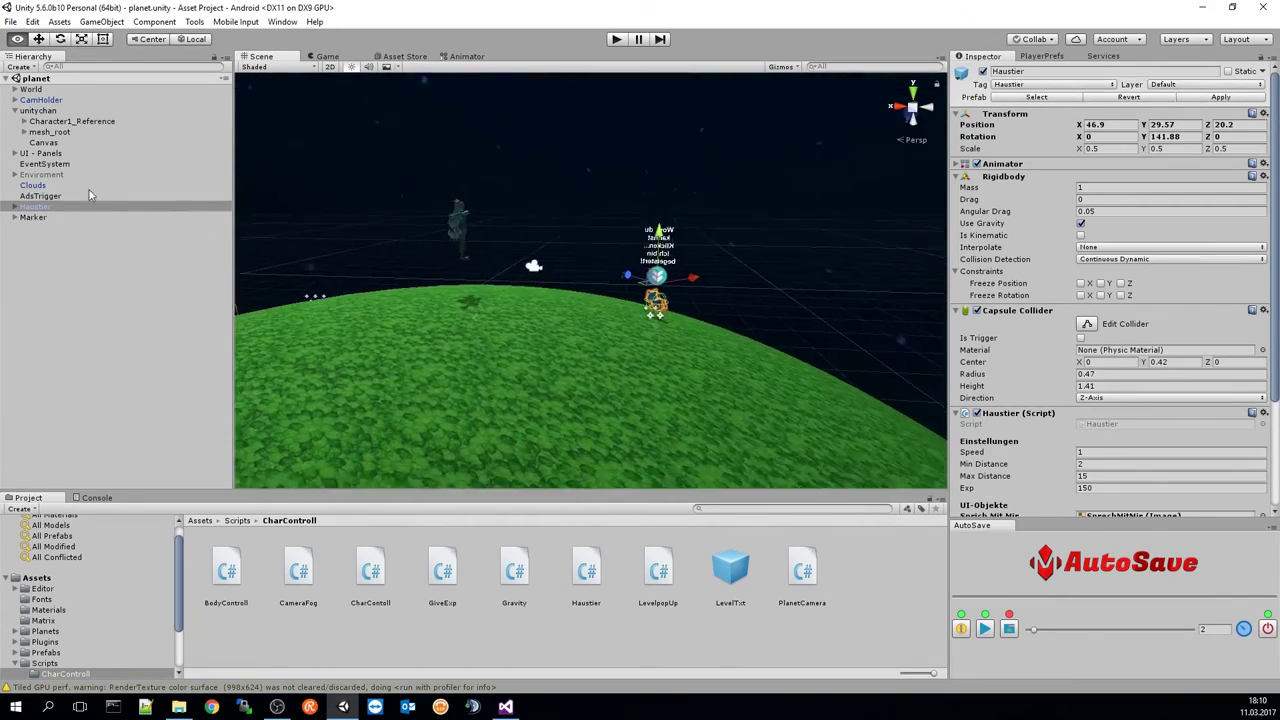
- In Haustier.cs, highlight line 58's _target, ErfahrungsSystem and Exp in the SendMessage call
click(505, 706)
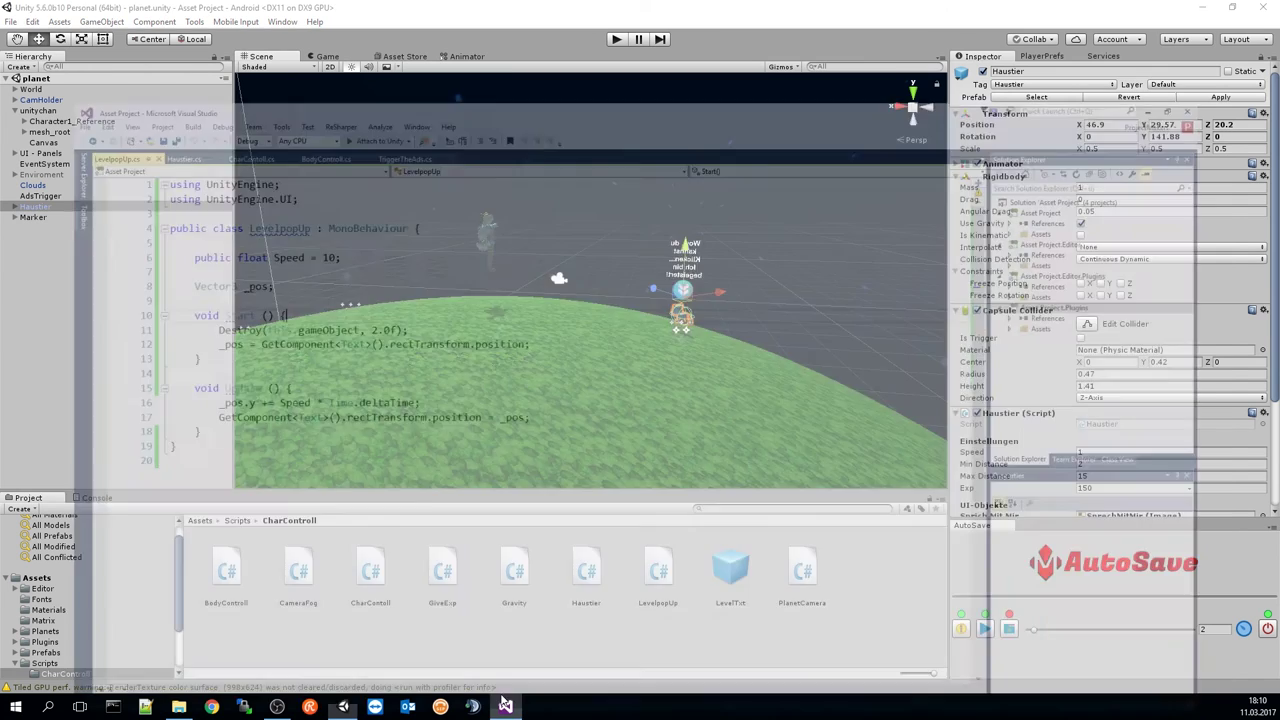
click(125, 63)
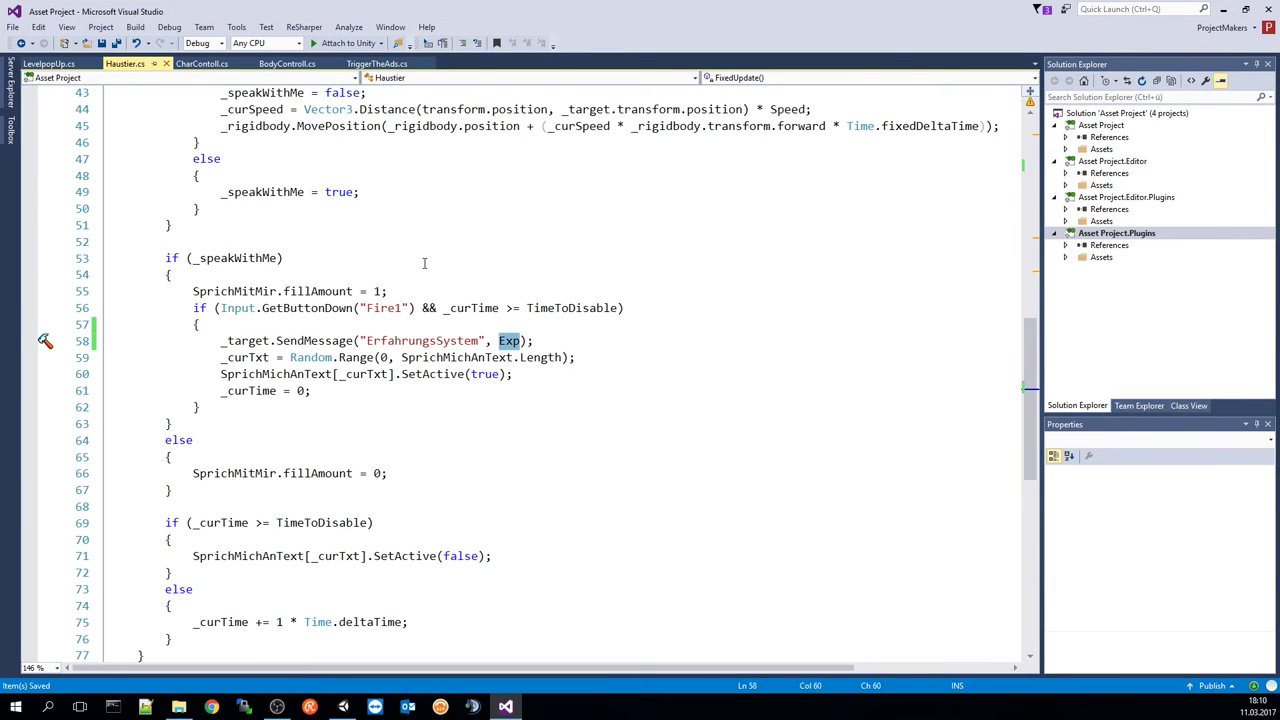
double_click(246, 340)
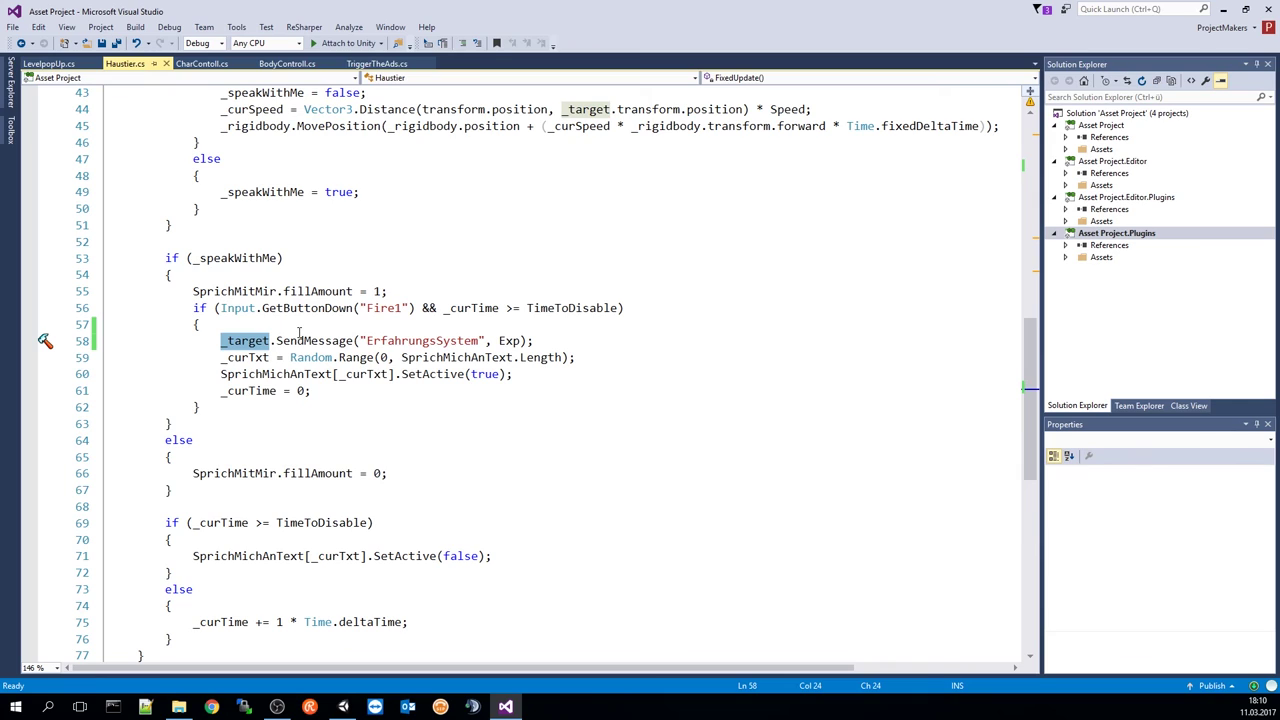
double_click(404, 341)
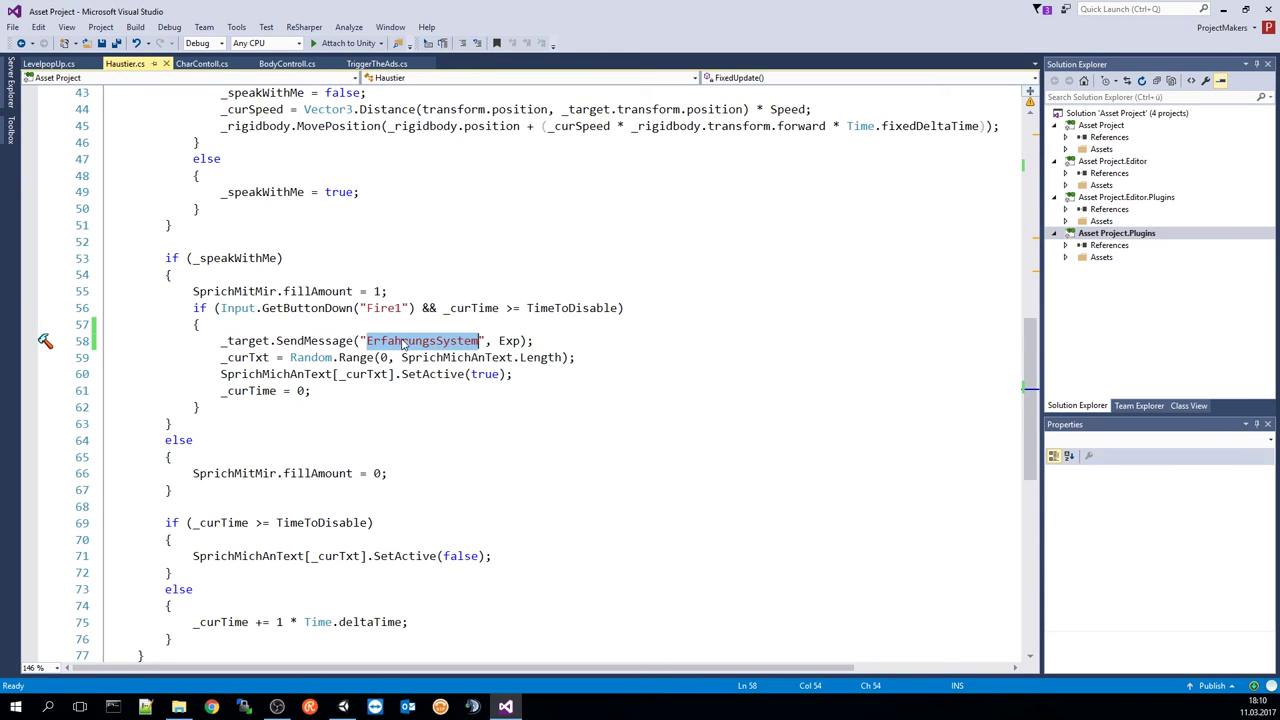
double_click(510, 341)
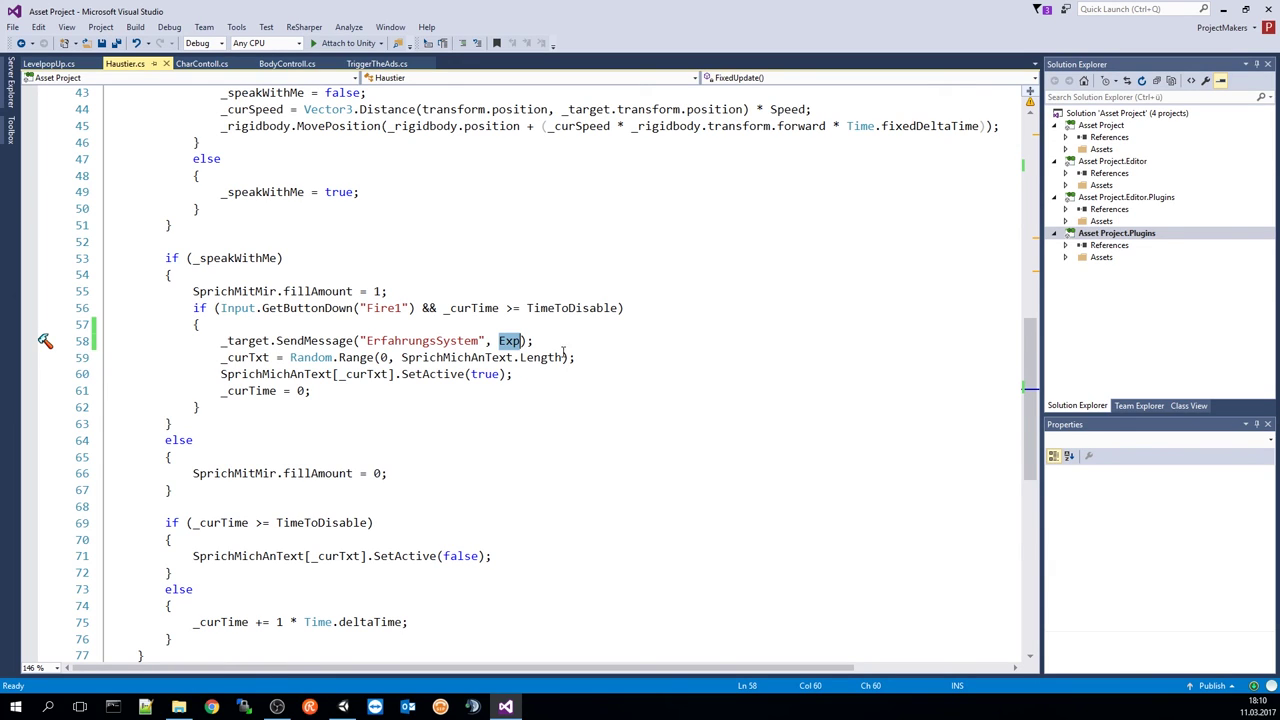
drag(534, 341, 221, 341)
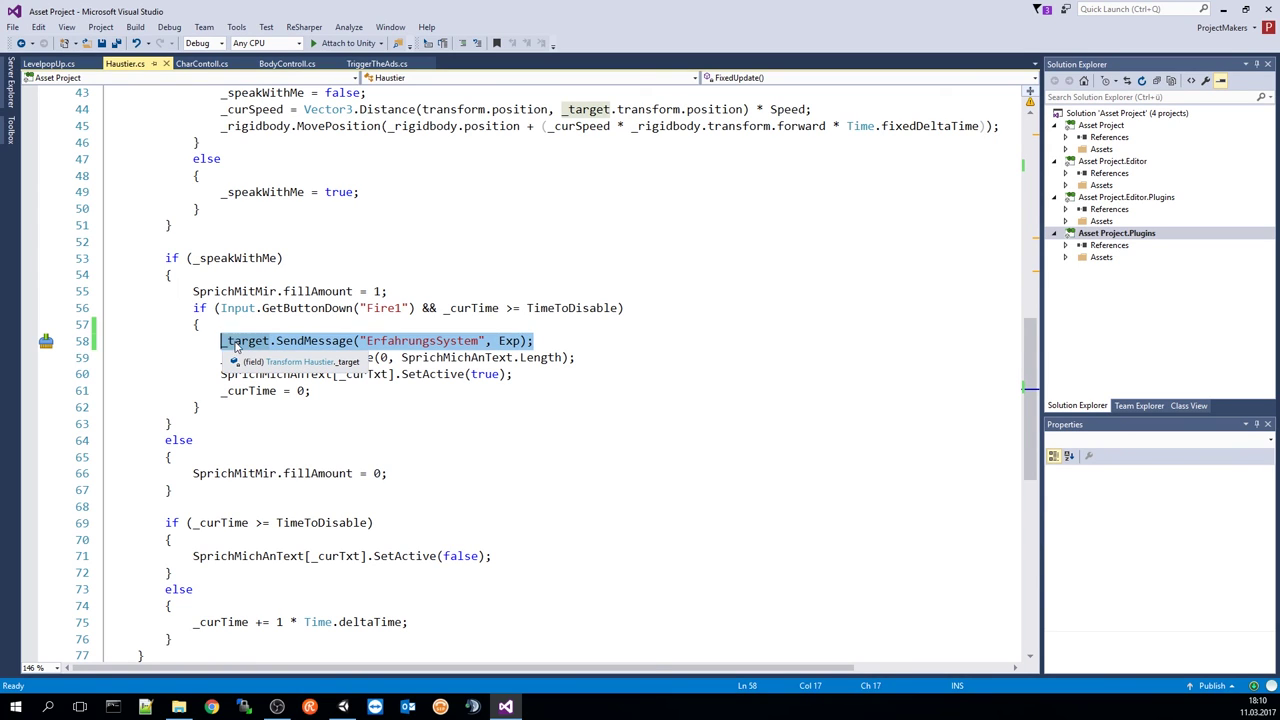
double_click(236, 342)
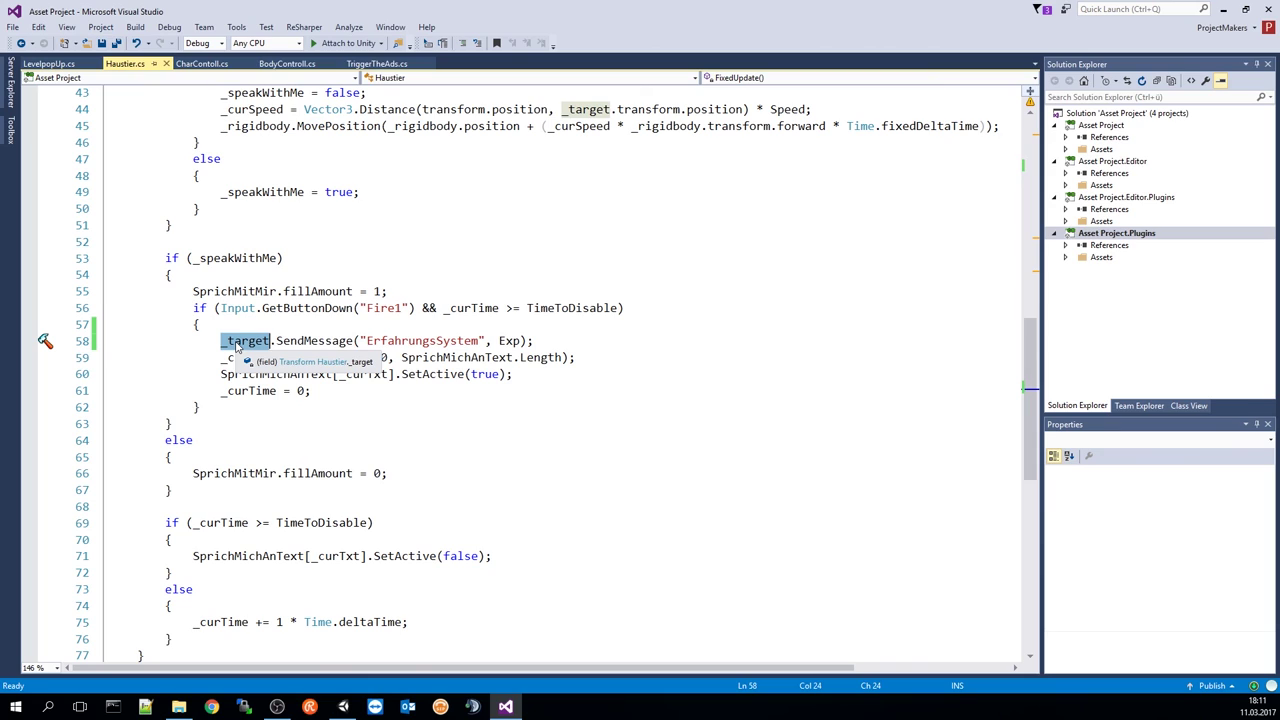